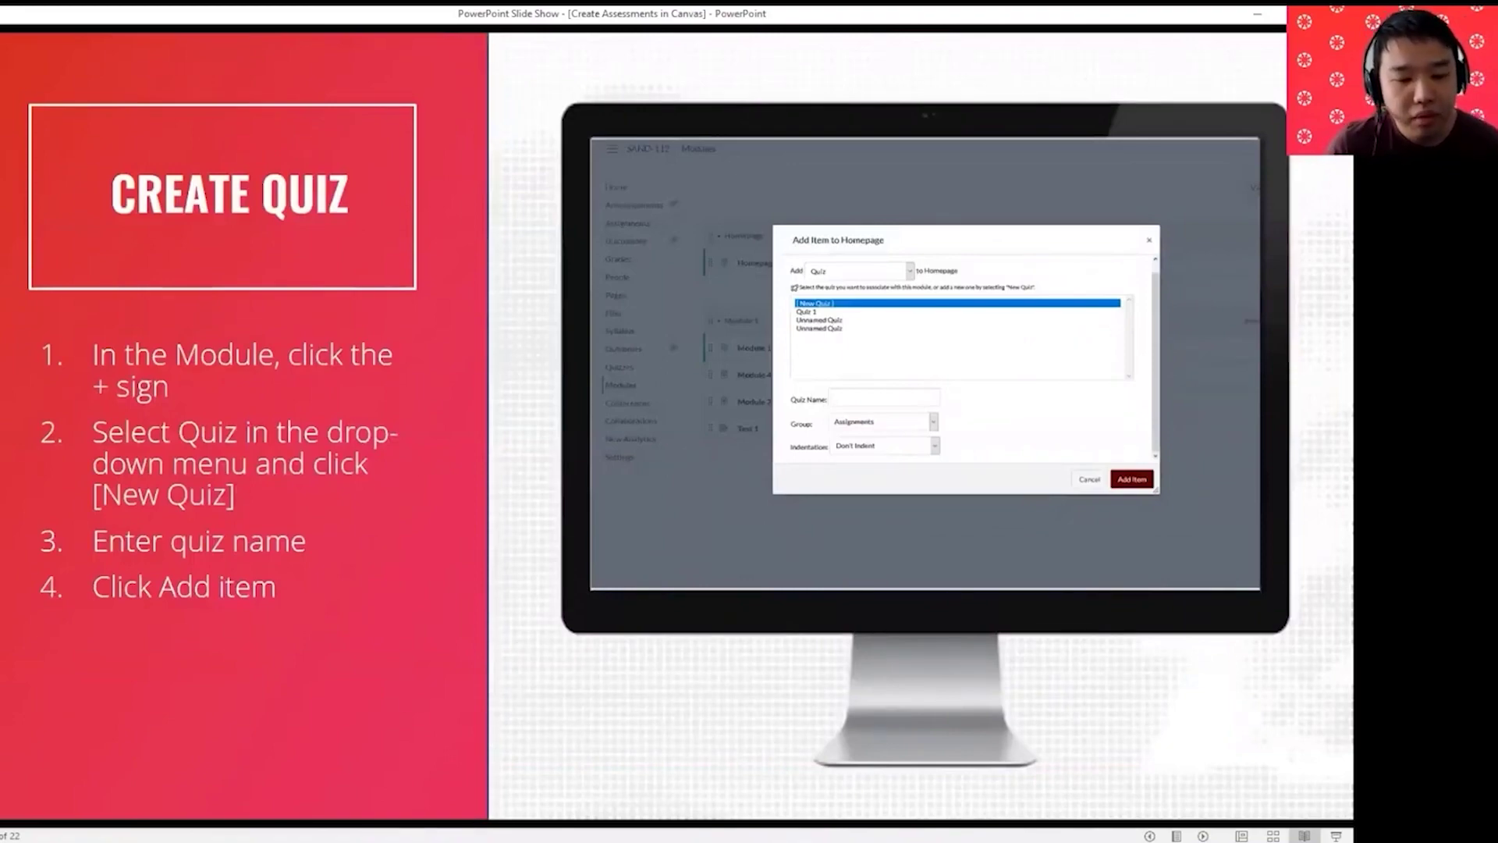
Step: Switch from the PowerPoint Create Quiz slide to the Canvas course Modules page in Firefox
{"action": "mouse_move", "coordinate": [137, 833]}
{"action": "left_click", "coordinate": [139, 788]}
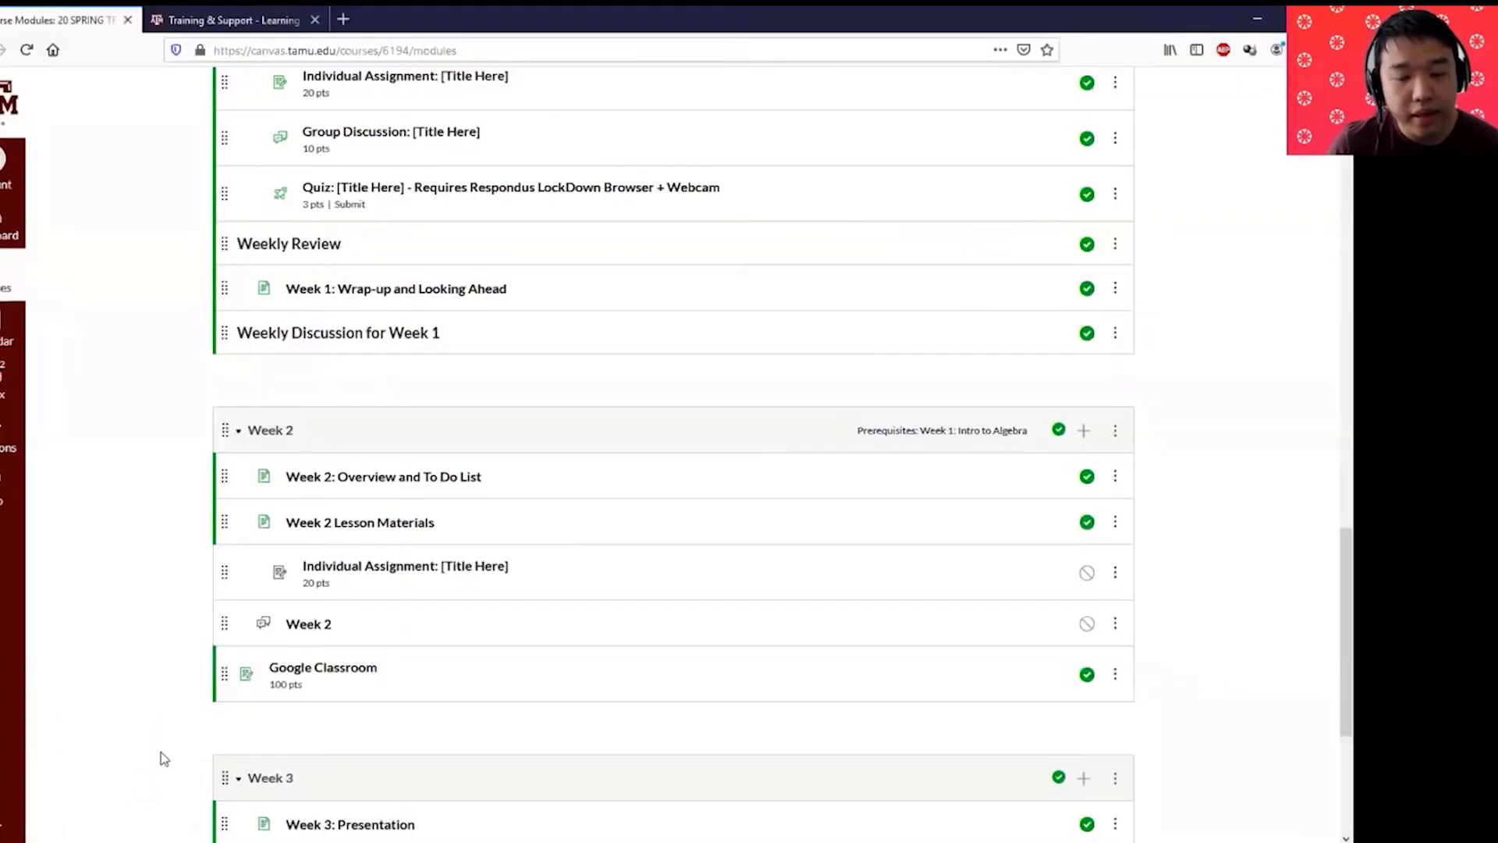
Step: Open the Week 1 quiz requiring Respondus LockDown Browser + Webcam and start editing it
{"action": "scroll", "coordinate": [274, 686], "scroll_direction": "up", "scroll_amount": 4}
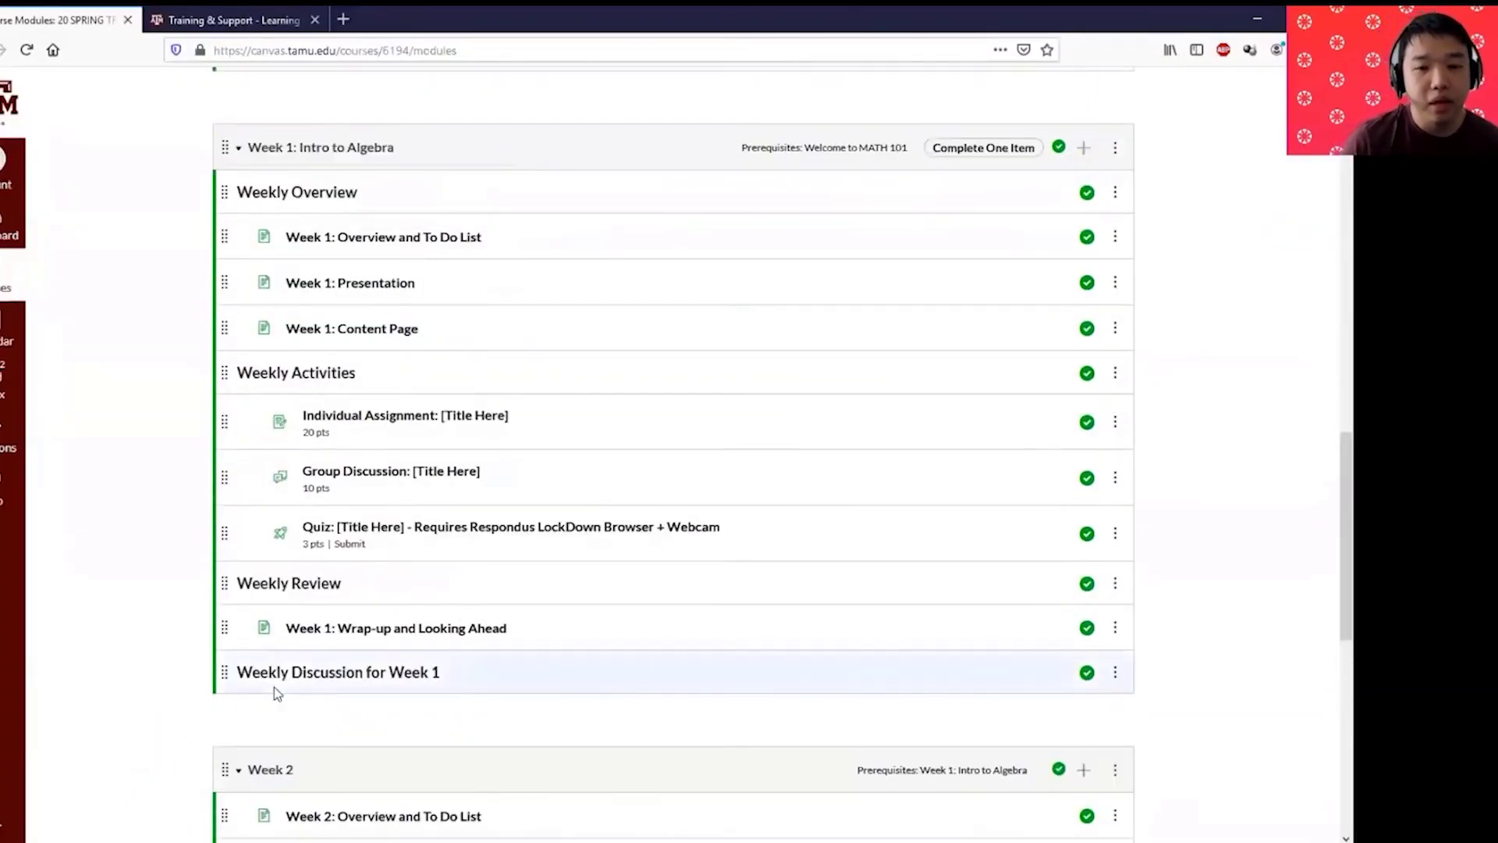
{"action": "left_click", "coordinate": [420, 537]}
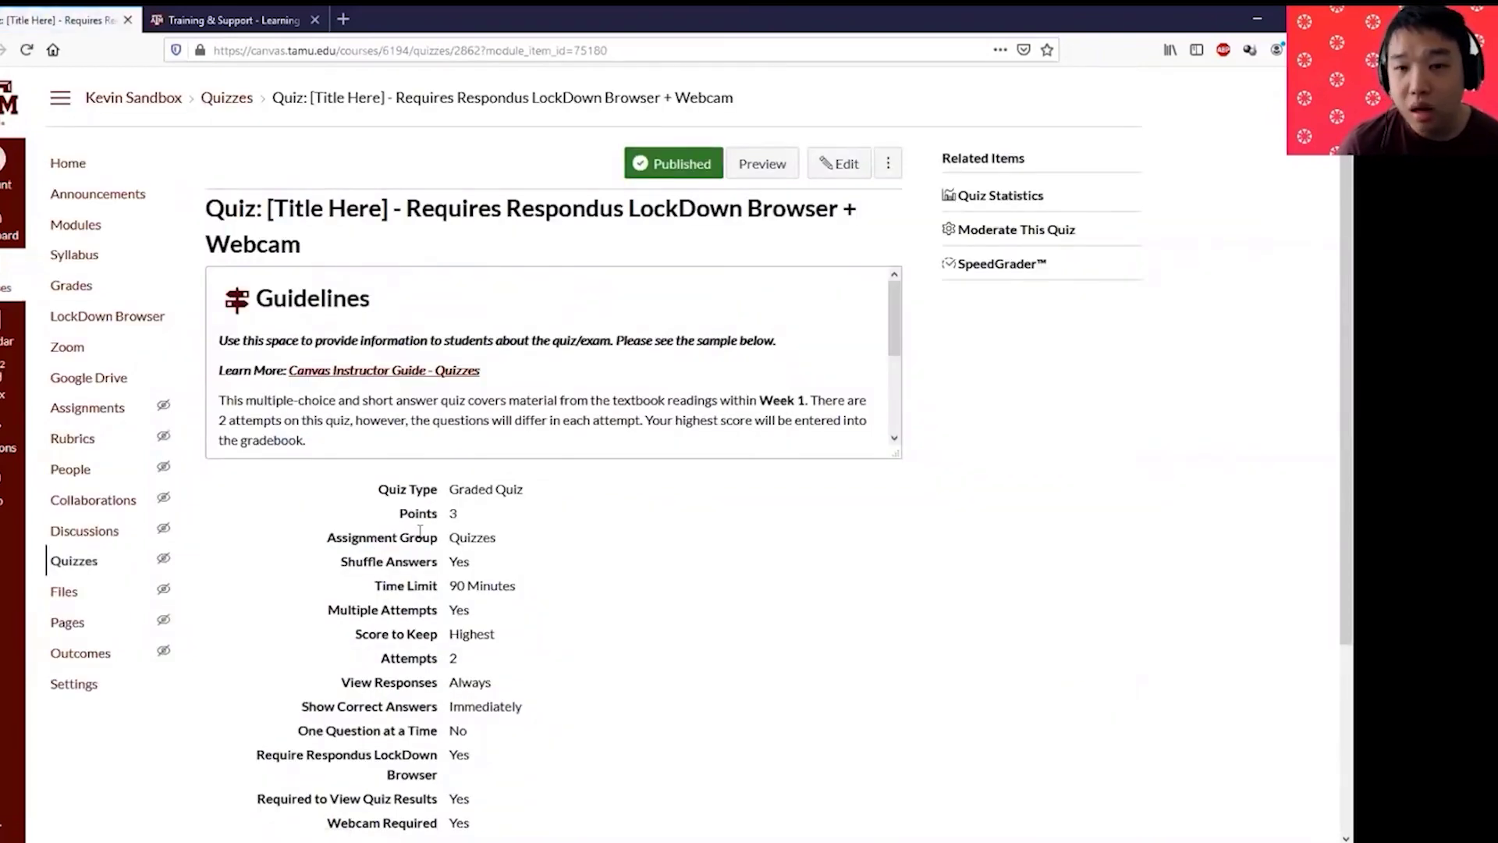
{"action": "left_click", "coordinate": [834, 166]}
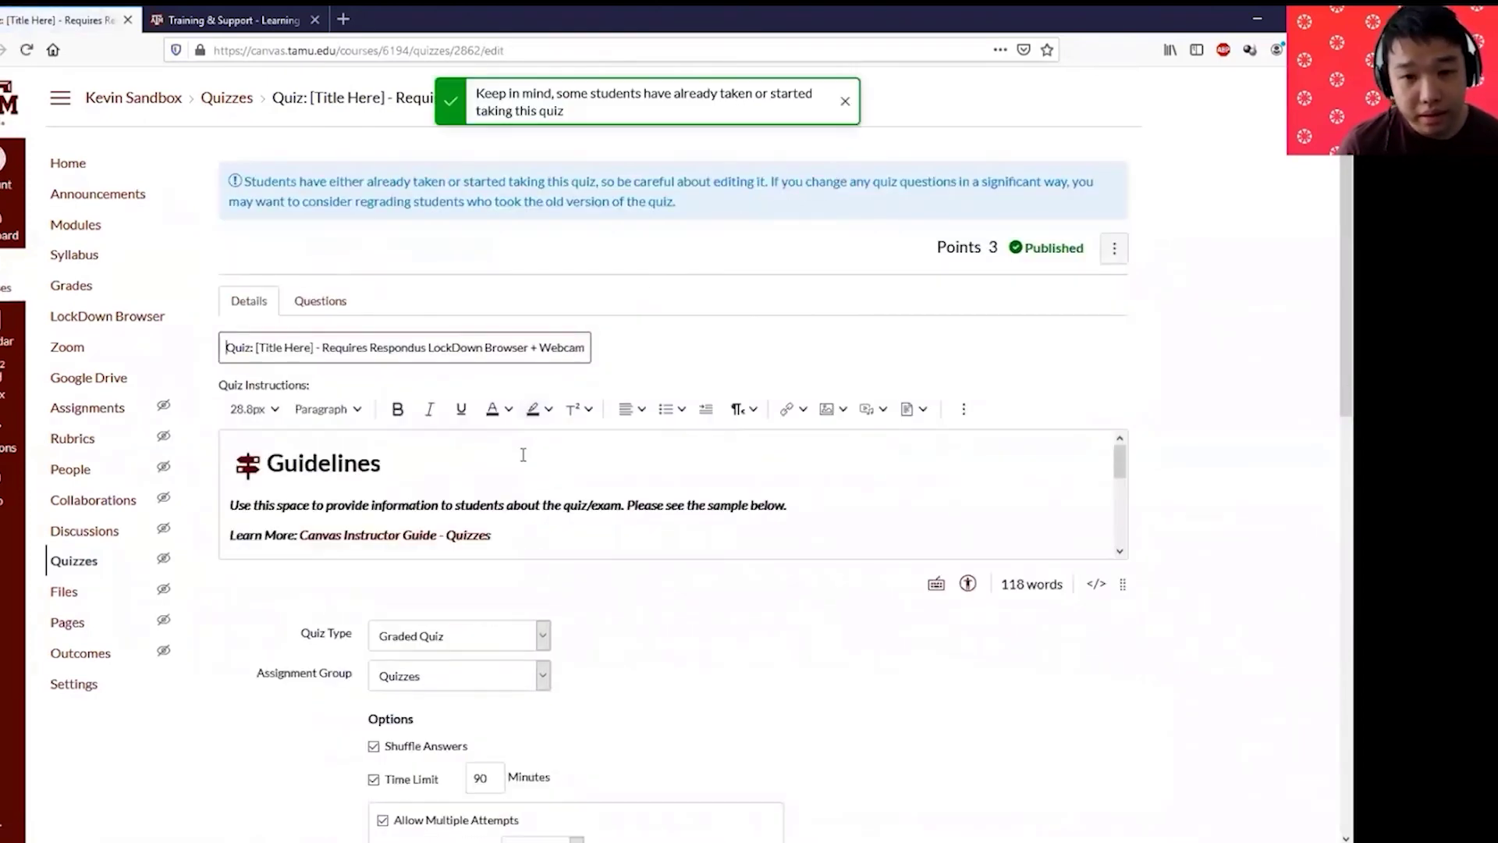
Step: Make the quiz instructions editor taller, then scroll through the guidelines down to Quiz Type
{"action": "left_click_drag", "start_coordinate": [1123, 584], "coordinate": [1120, 829]}
{"action": "scroll", "coordinate": [1163, 575], "scroll_direction": "down", "scroll_amount": 8}
{"action": "scroll", "coordinate": [1162, 575], "scroll_direction": "up", "scroll_amount": 7}
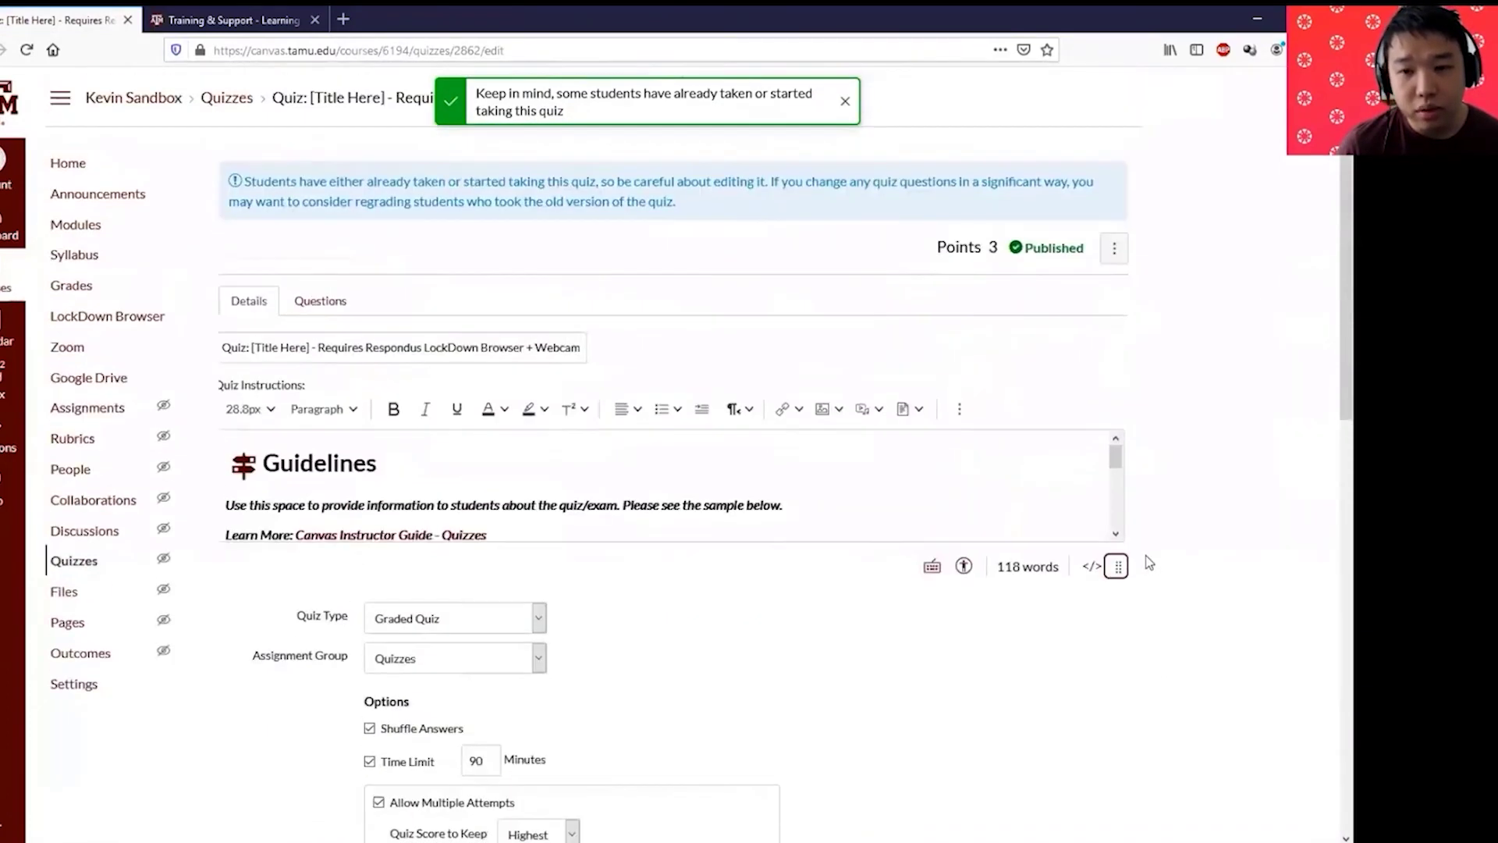
{"action": "left_click_drag", "start_coordinate": [1108, 568], "coordinate": [1118, 718]}
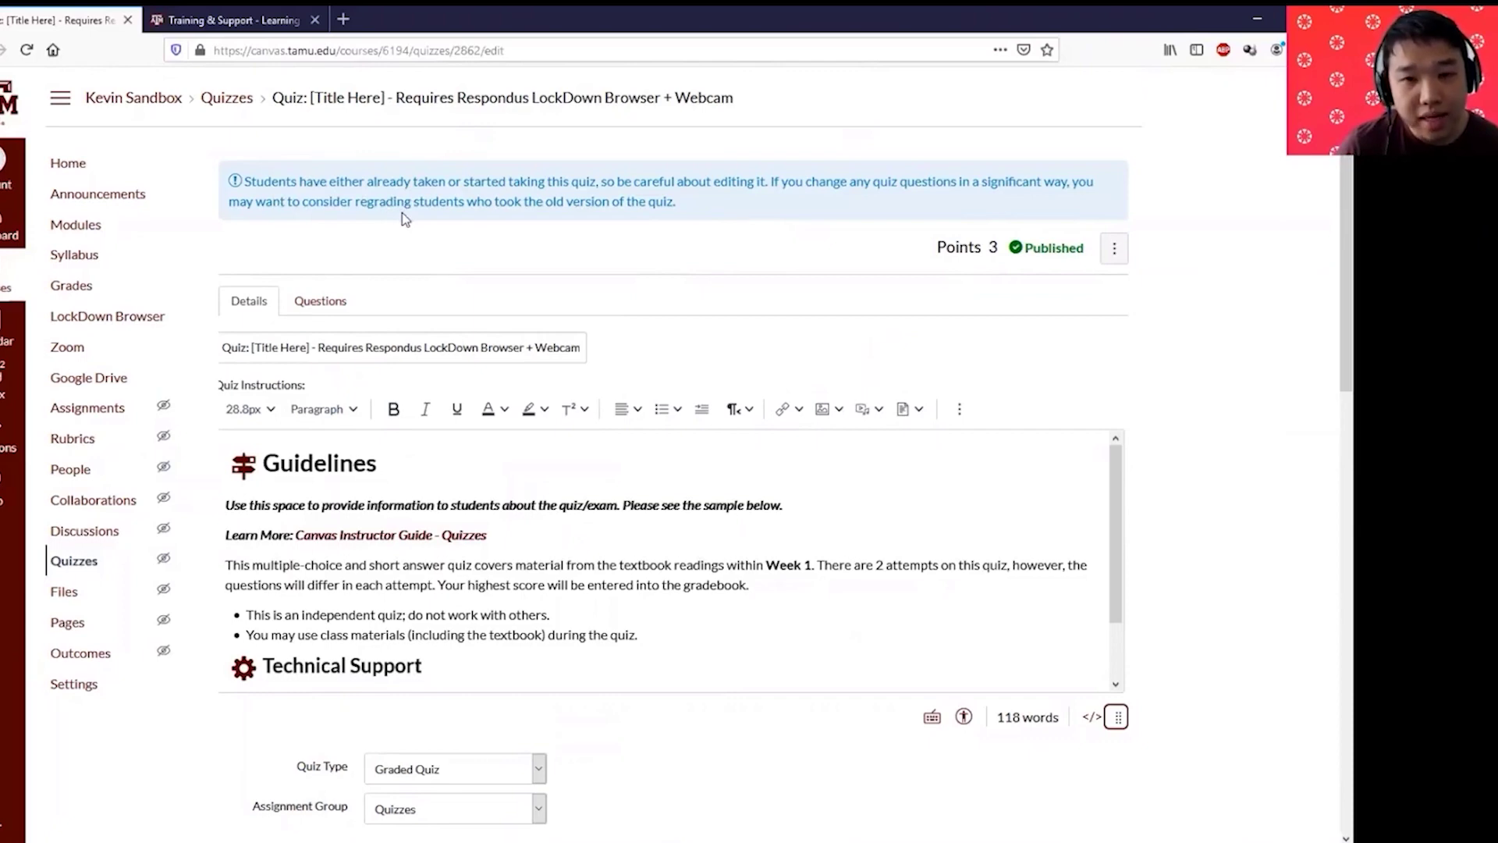
{"action": "scroll", "coordinate": [373, 382], "scroll_direction": "down", "scroll_amount": 1}
{"action": "scroll", "coordinate": [371, 382], "scroll_direction": "up", "scroll_amount": 1}
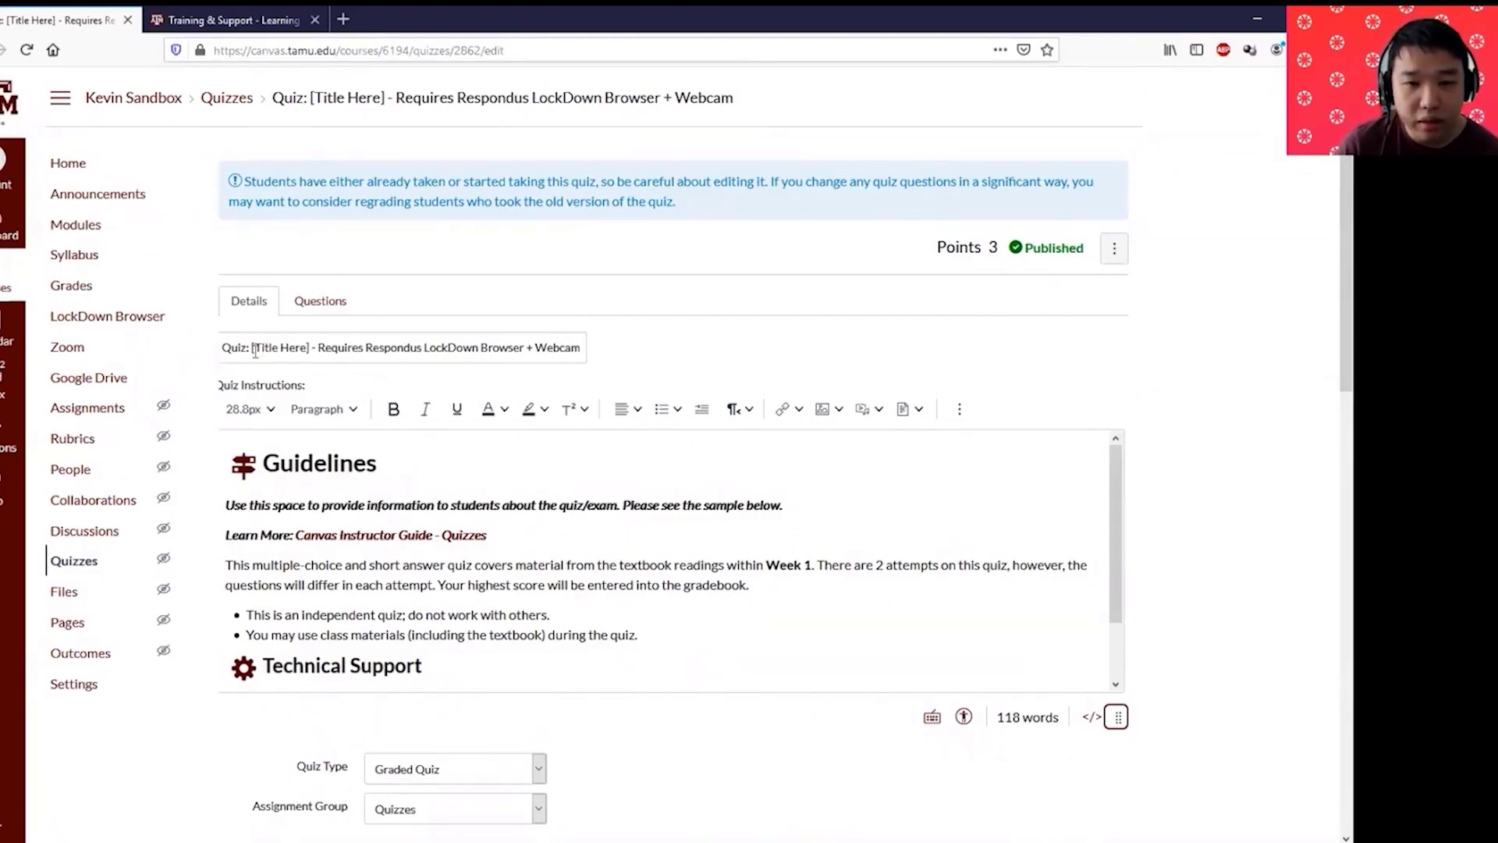
{"action": "scroll", "coordinate": [375, 543], "scroll_direction": "down", "scroll_amount": 1}
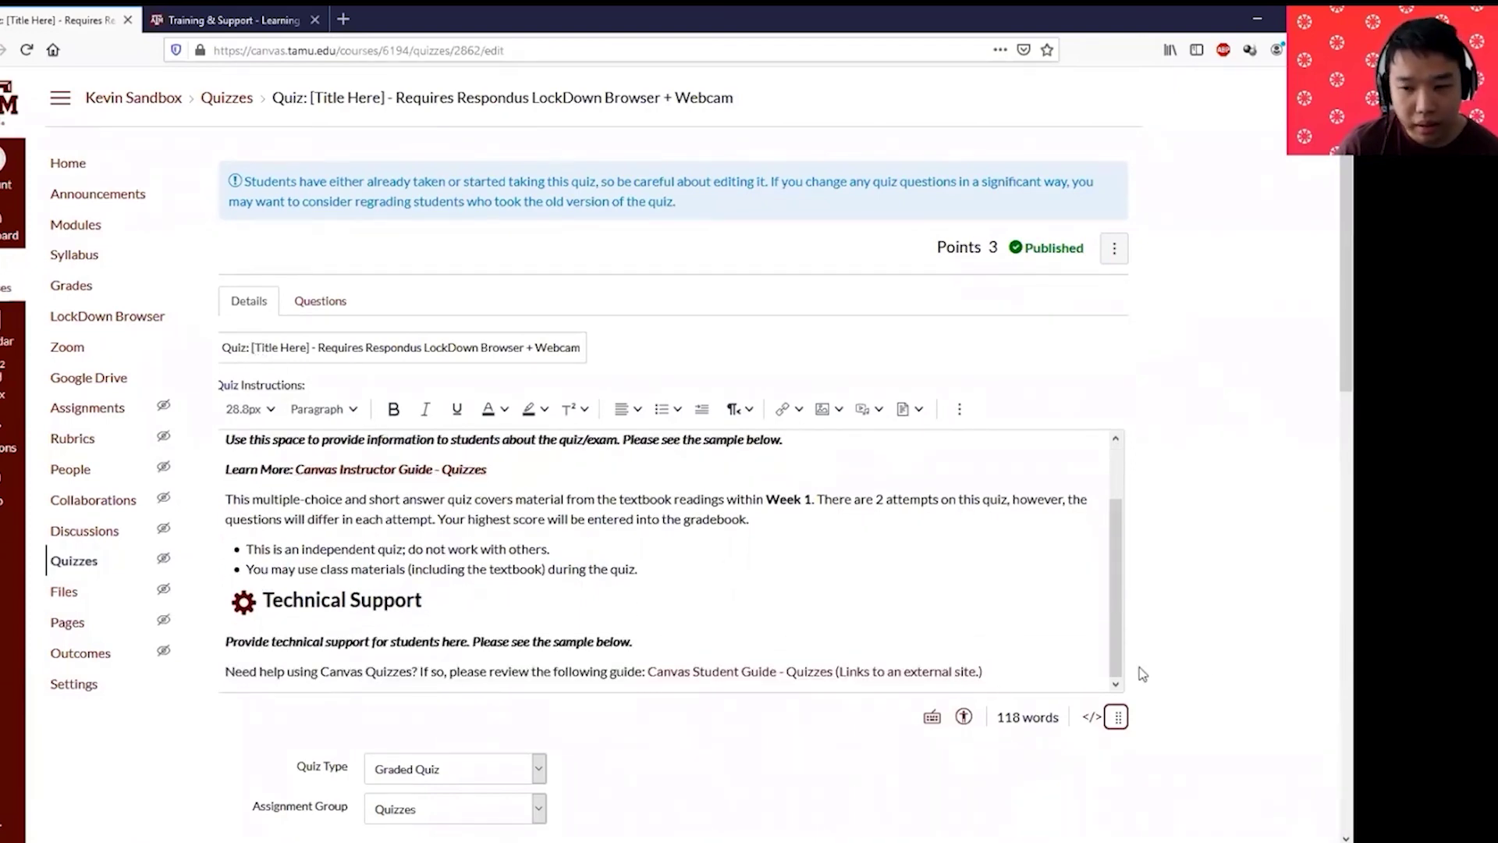
{"action": "scroll", "coordinate": [1227, 685], "scroll_direction": "down", "scroll_amount": 6}
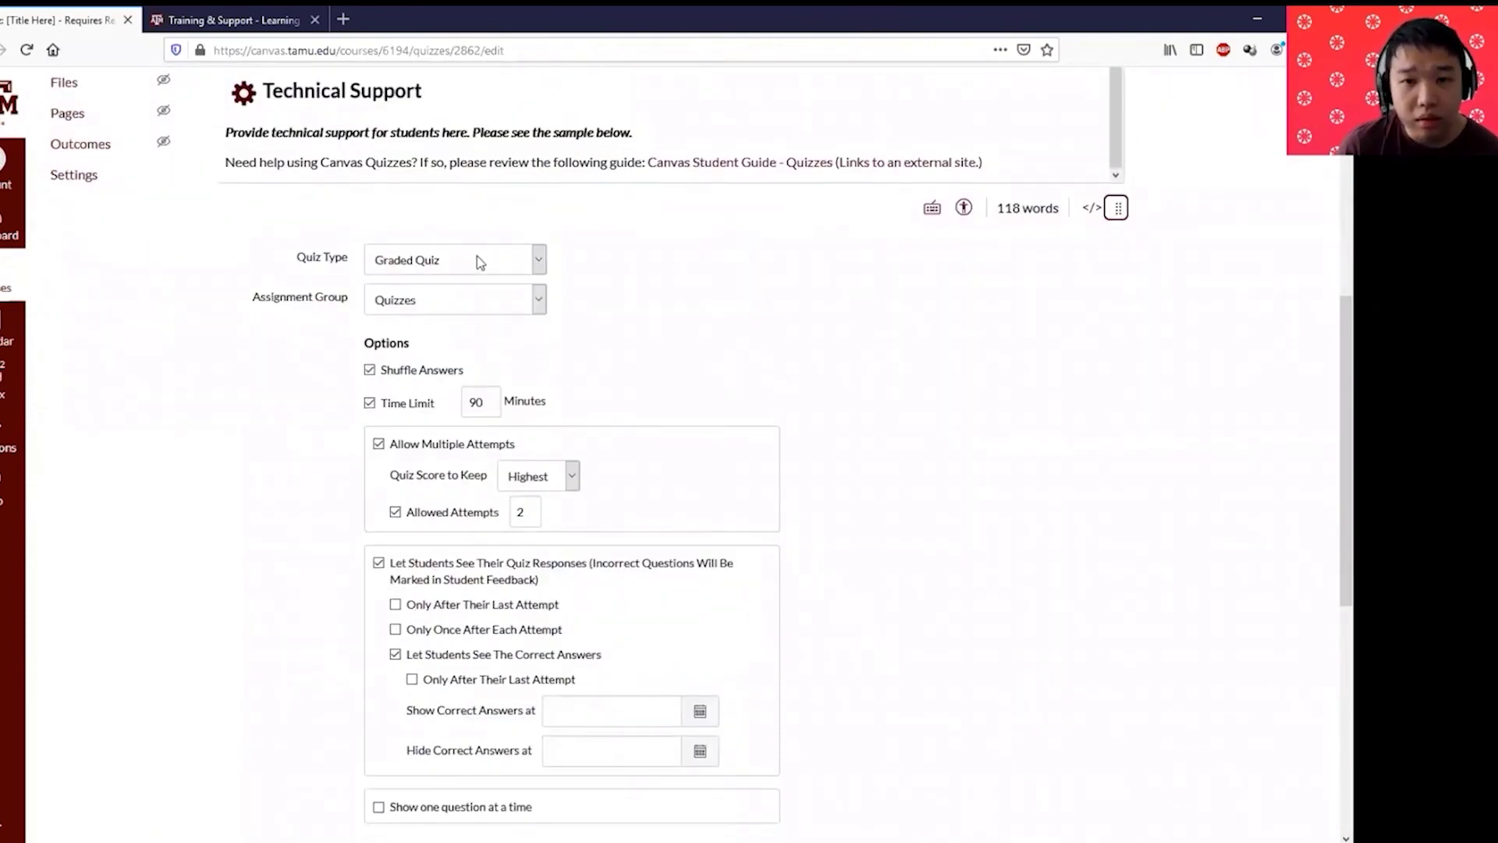
{"action": "left_click", "coordinate": [480, 262]}
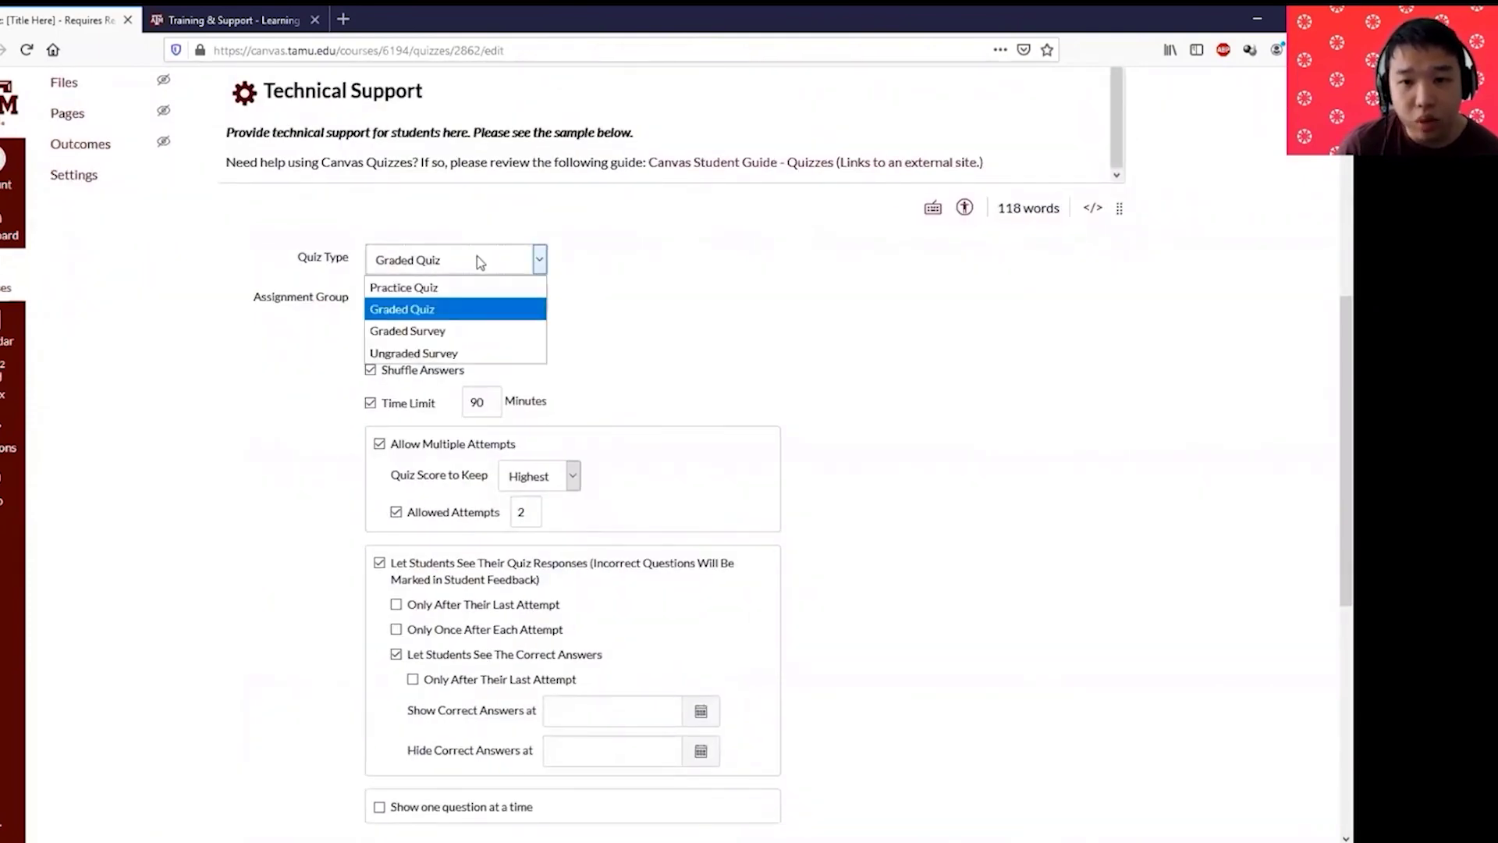
{"action": "left_click", "coordinate": [449, 312]}
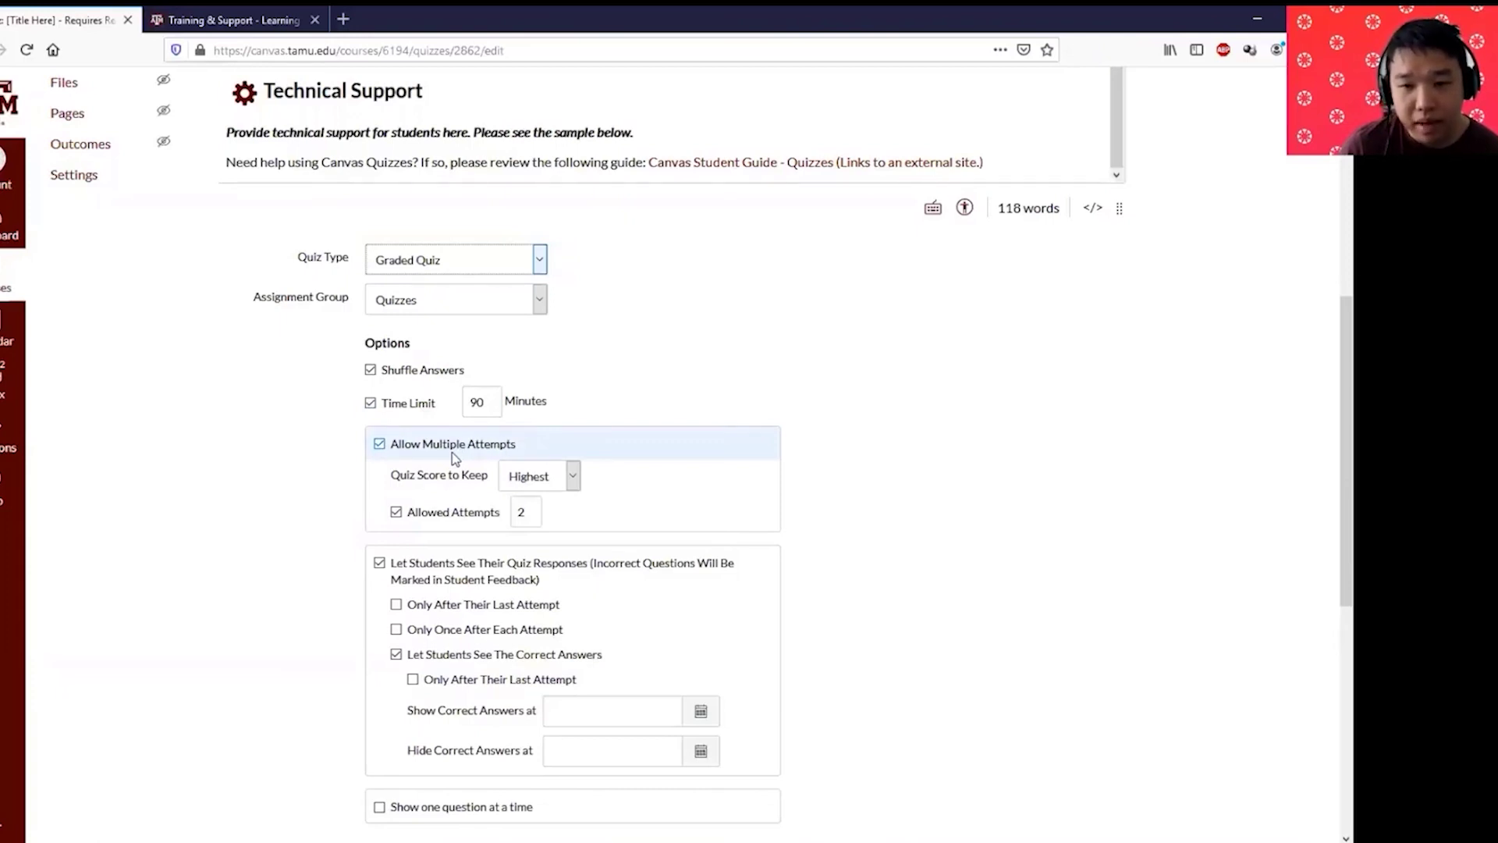
{"action": "left_click", "coordinate": [523, 481]}
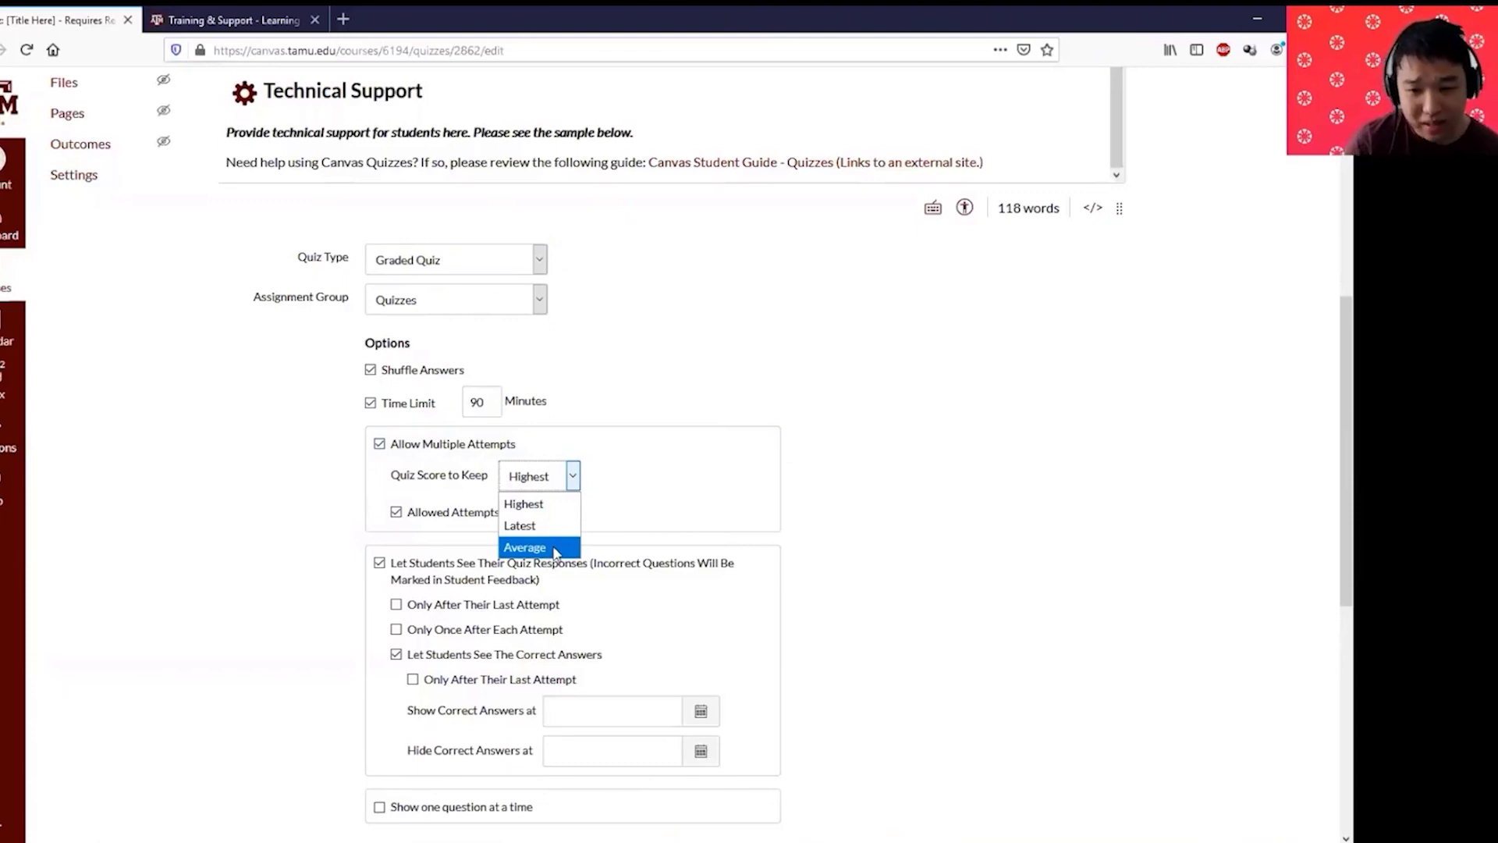
{"action": "left_click", "coordinate": [655, 508]}
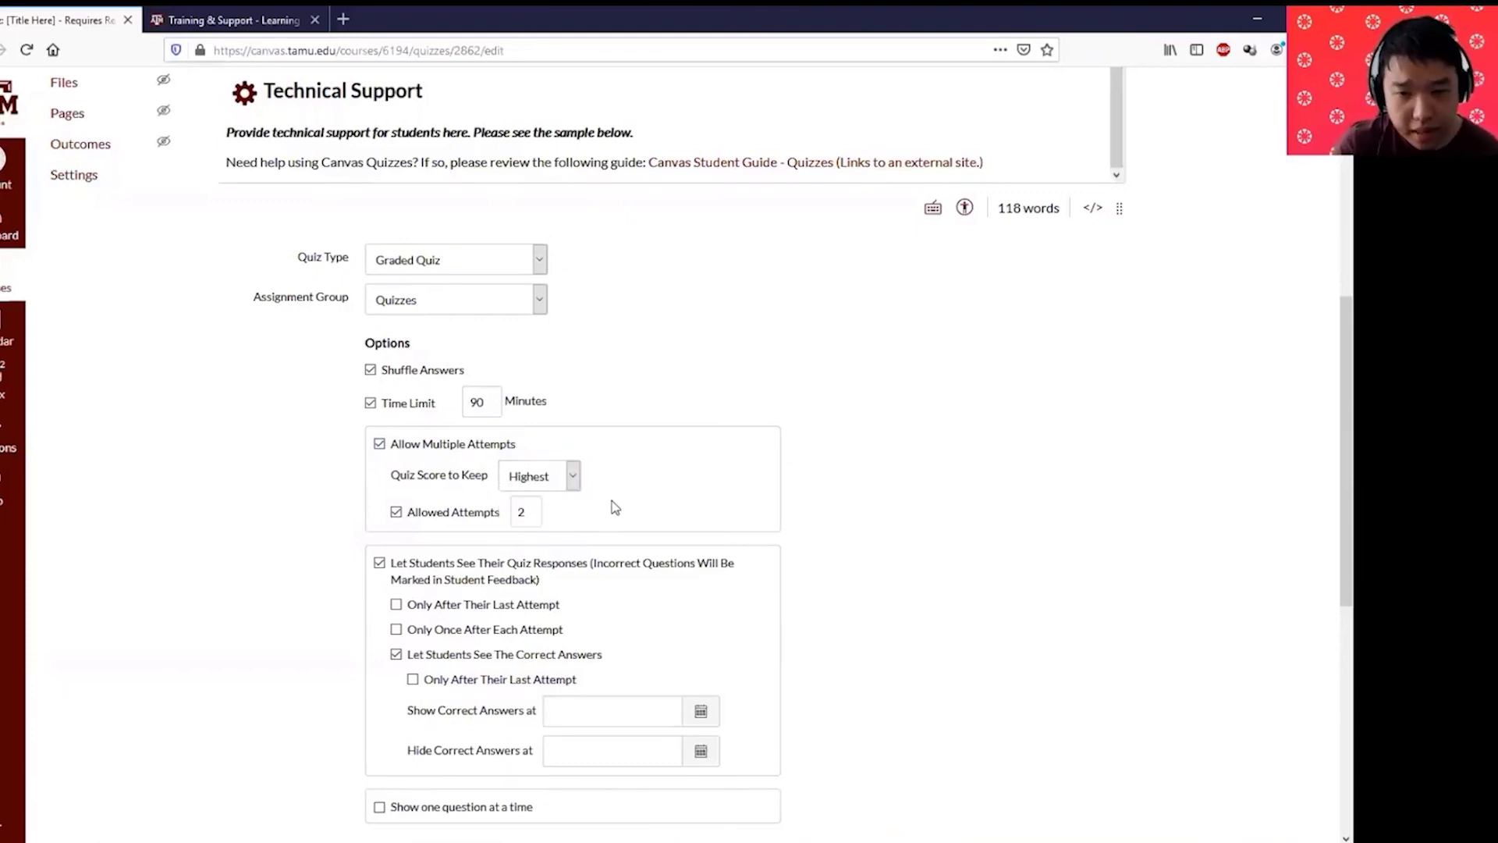
Step: Turn off Allow Multiple Attempts for the quiz
{"action": "left_click", "coordinate": [380, 444]}
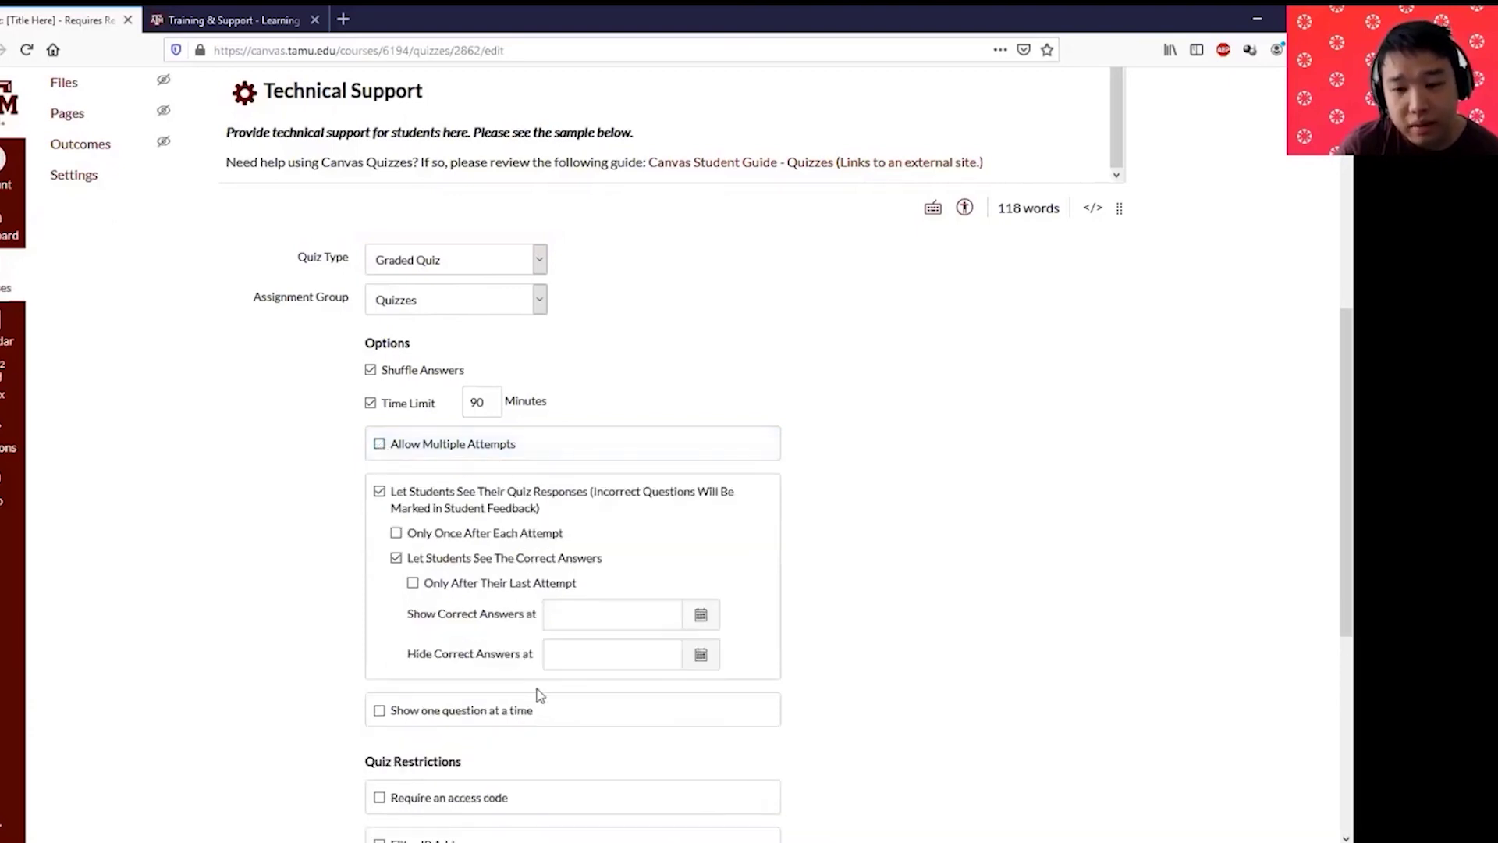
{"action": "left_click", "coordinate": [380, 444]}
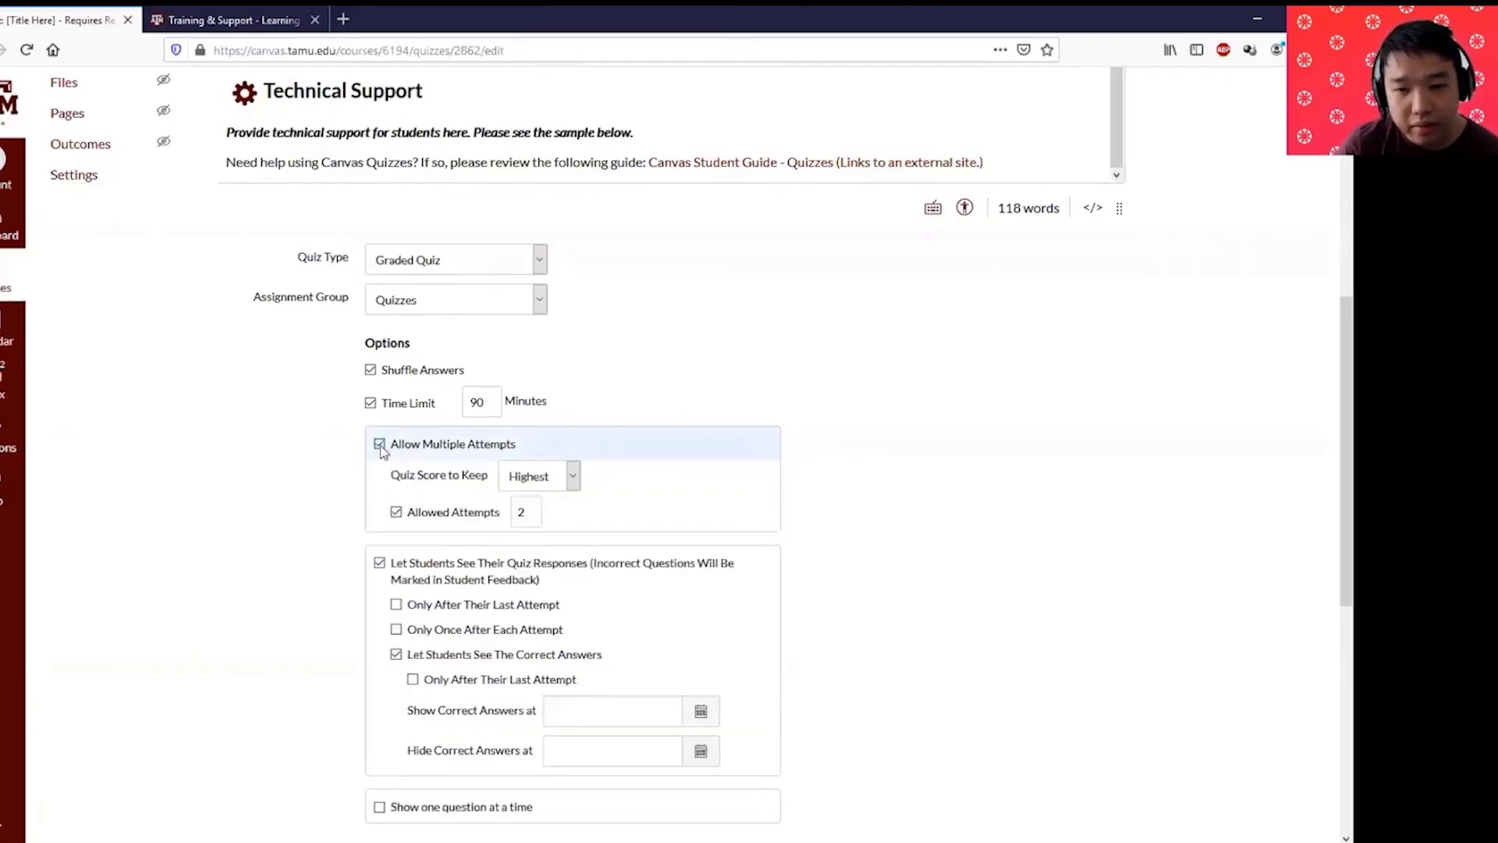
{"action": "left_click", "coordinate": [398, 514]}
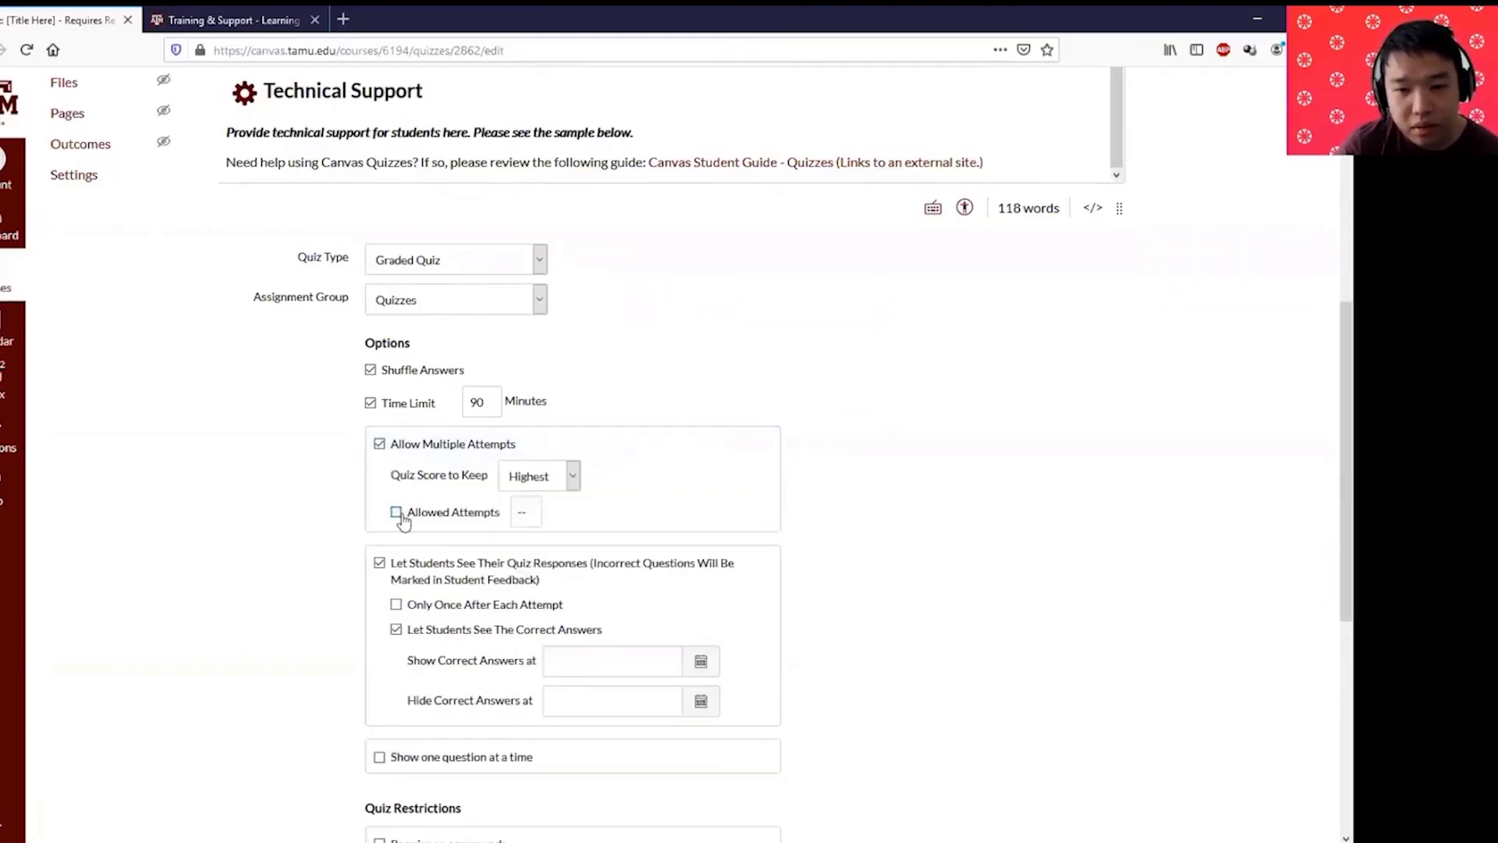
{"action": "left_click", "coordinate": [380, 445]}
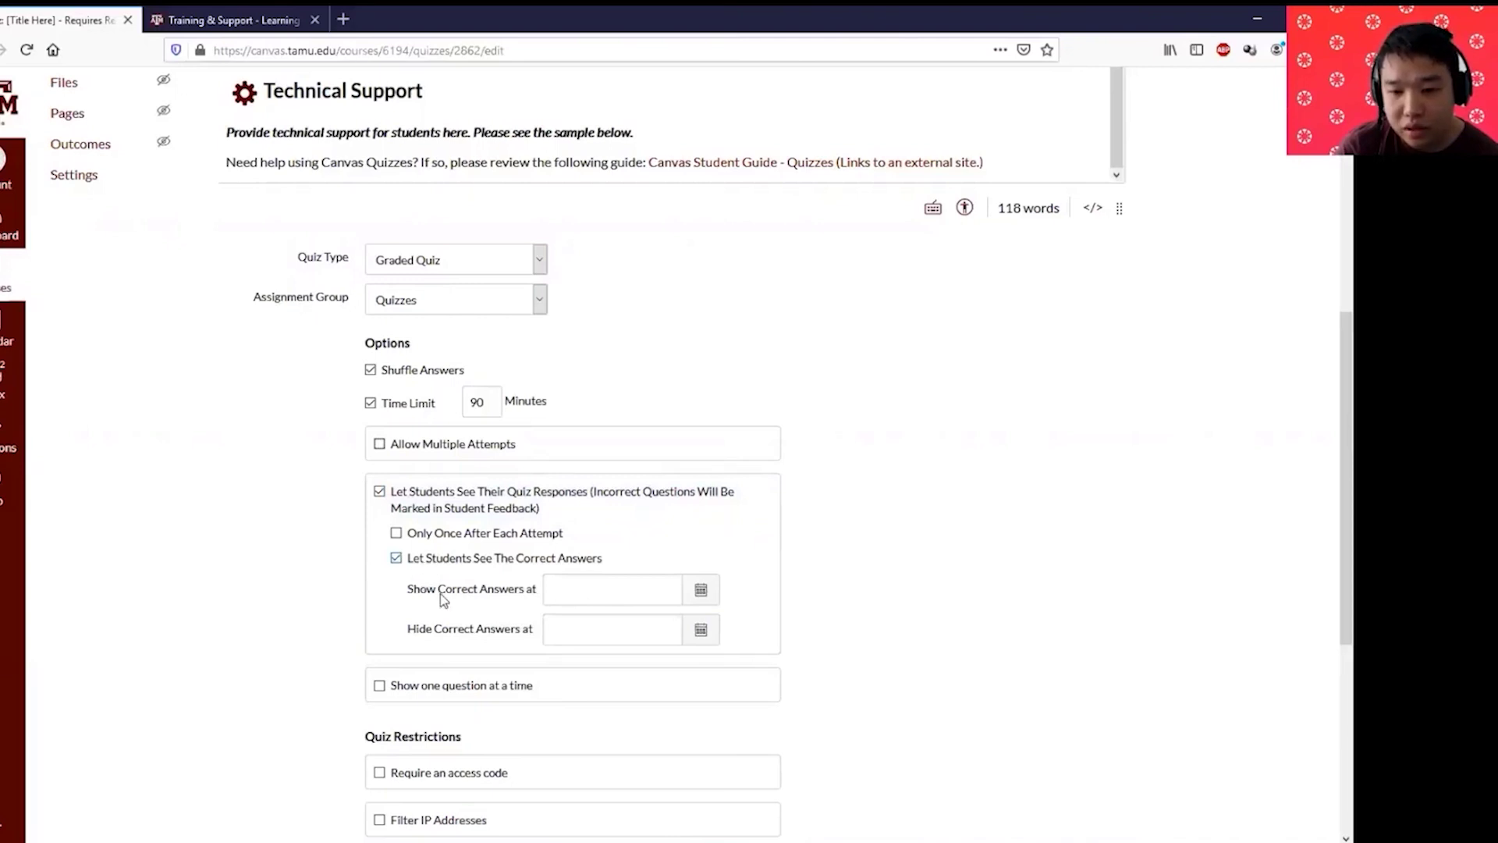
Step: Leave the show/hide answer dates empty and stop students seeing the correct answers
{"action": "left_click", "coordinate": [563, 593]}
{"action": "left_click", "coordinate": [701, 590]}
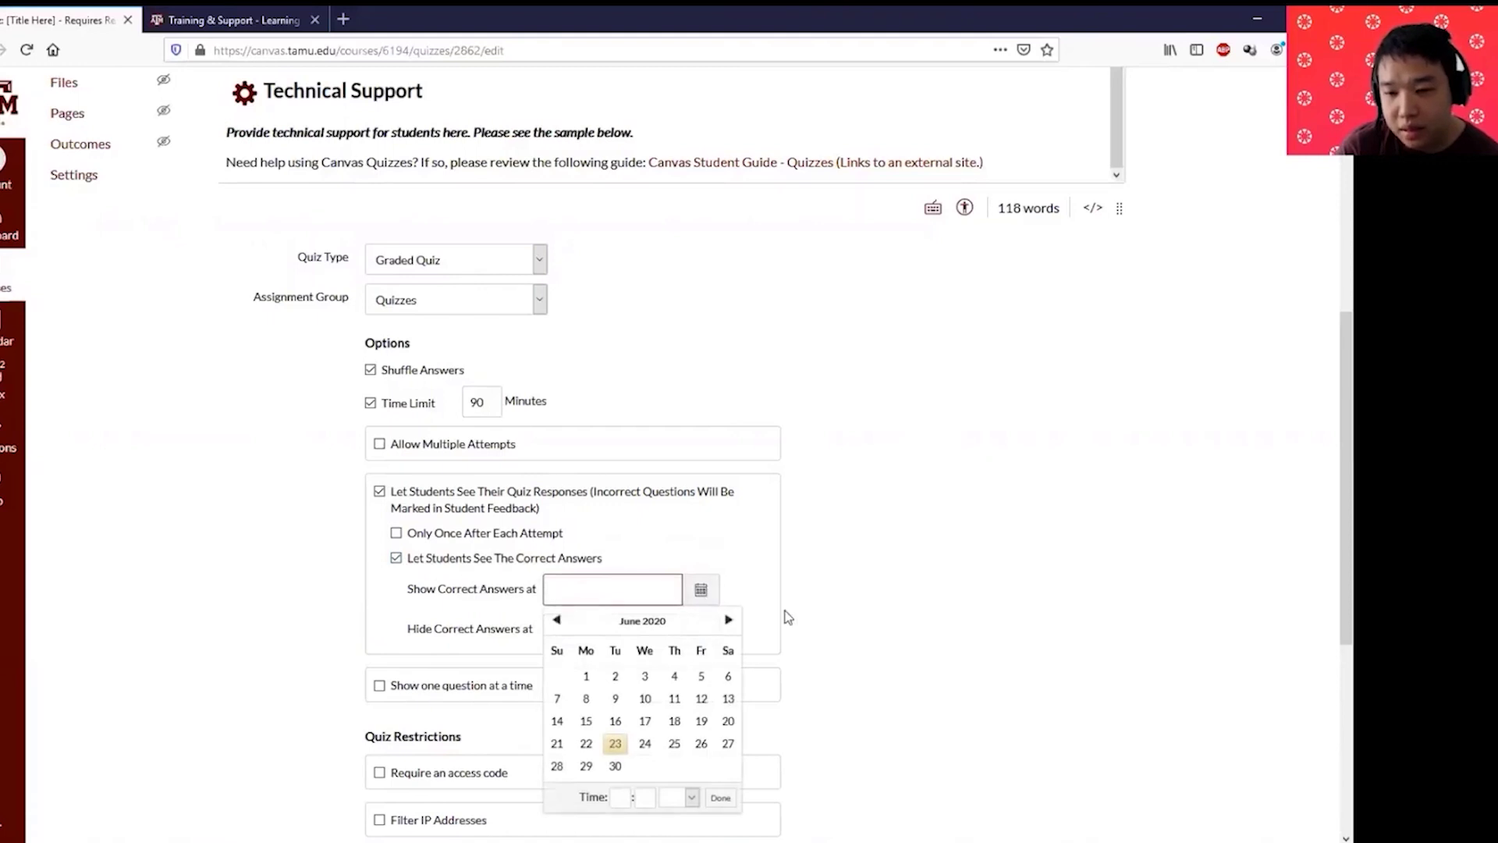
{"action": "left_click", "coordinate": [889, 611]}
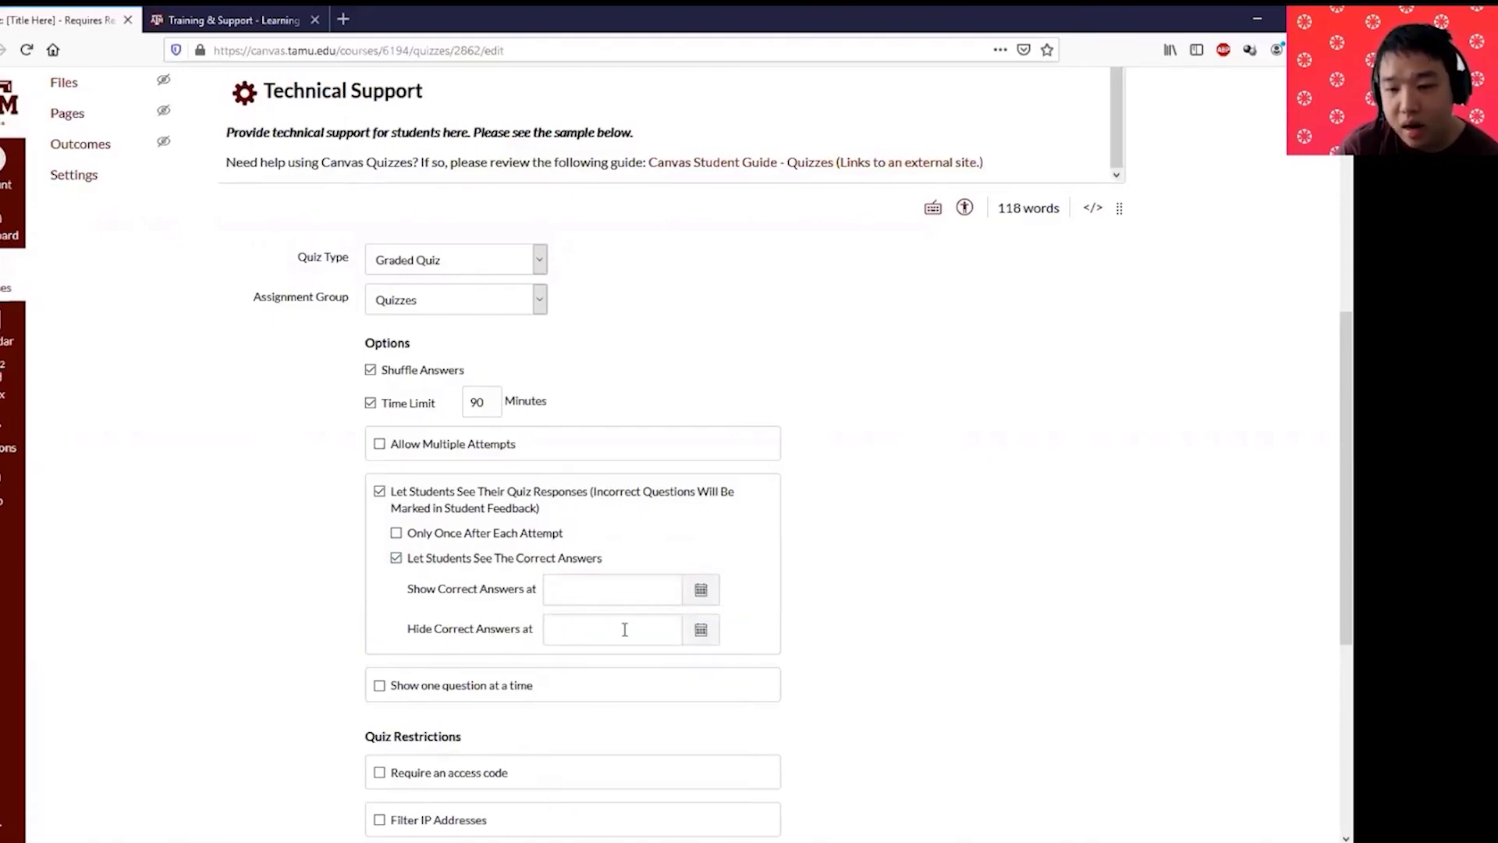
{"action": "left_click", "coordinate": [702, 631]}
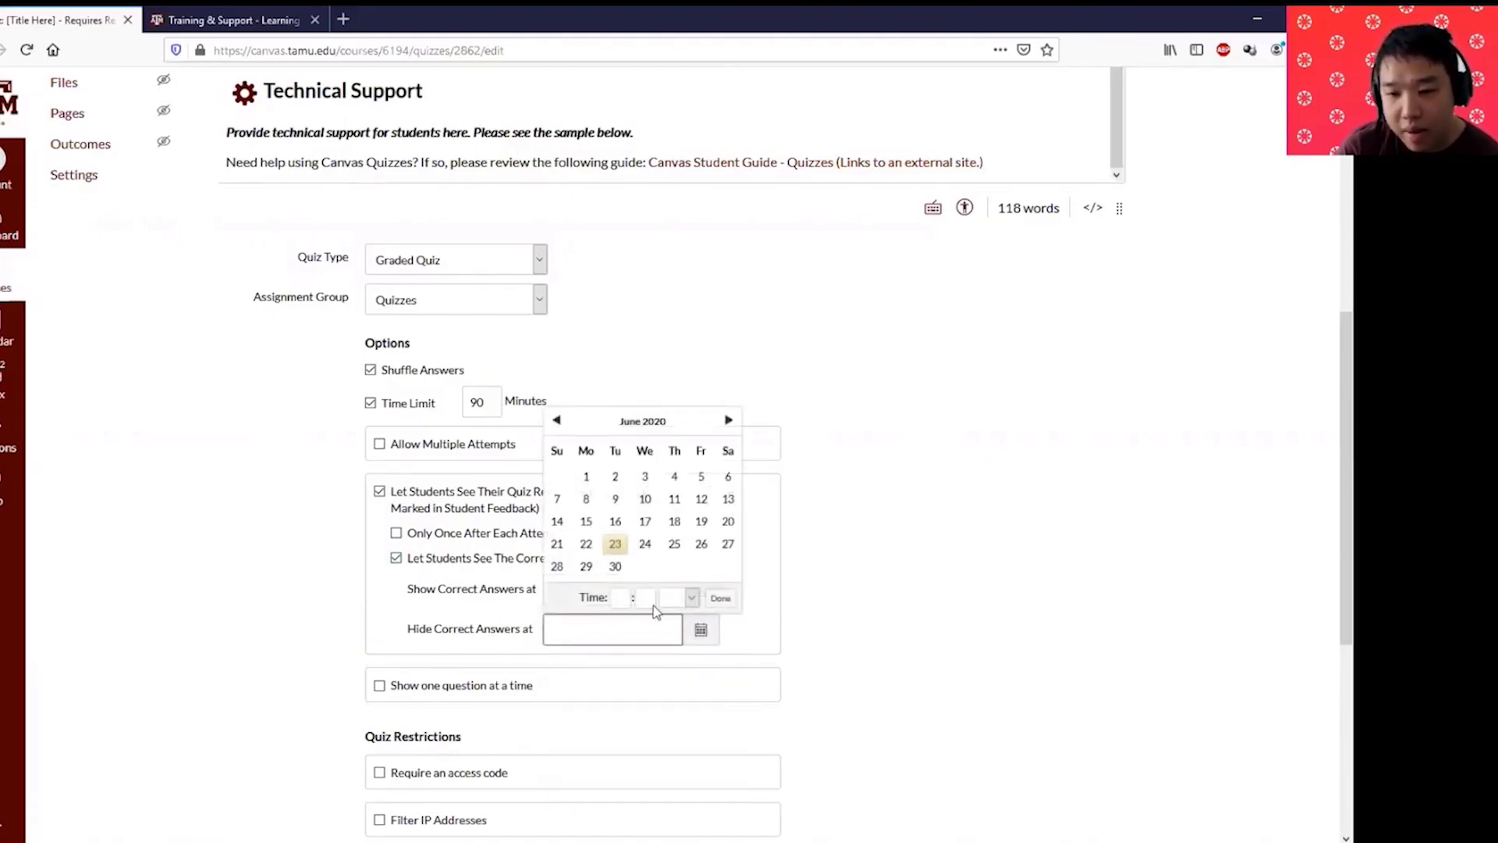
{"action": "left_click", "coordinate": [841, 648]}
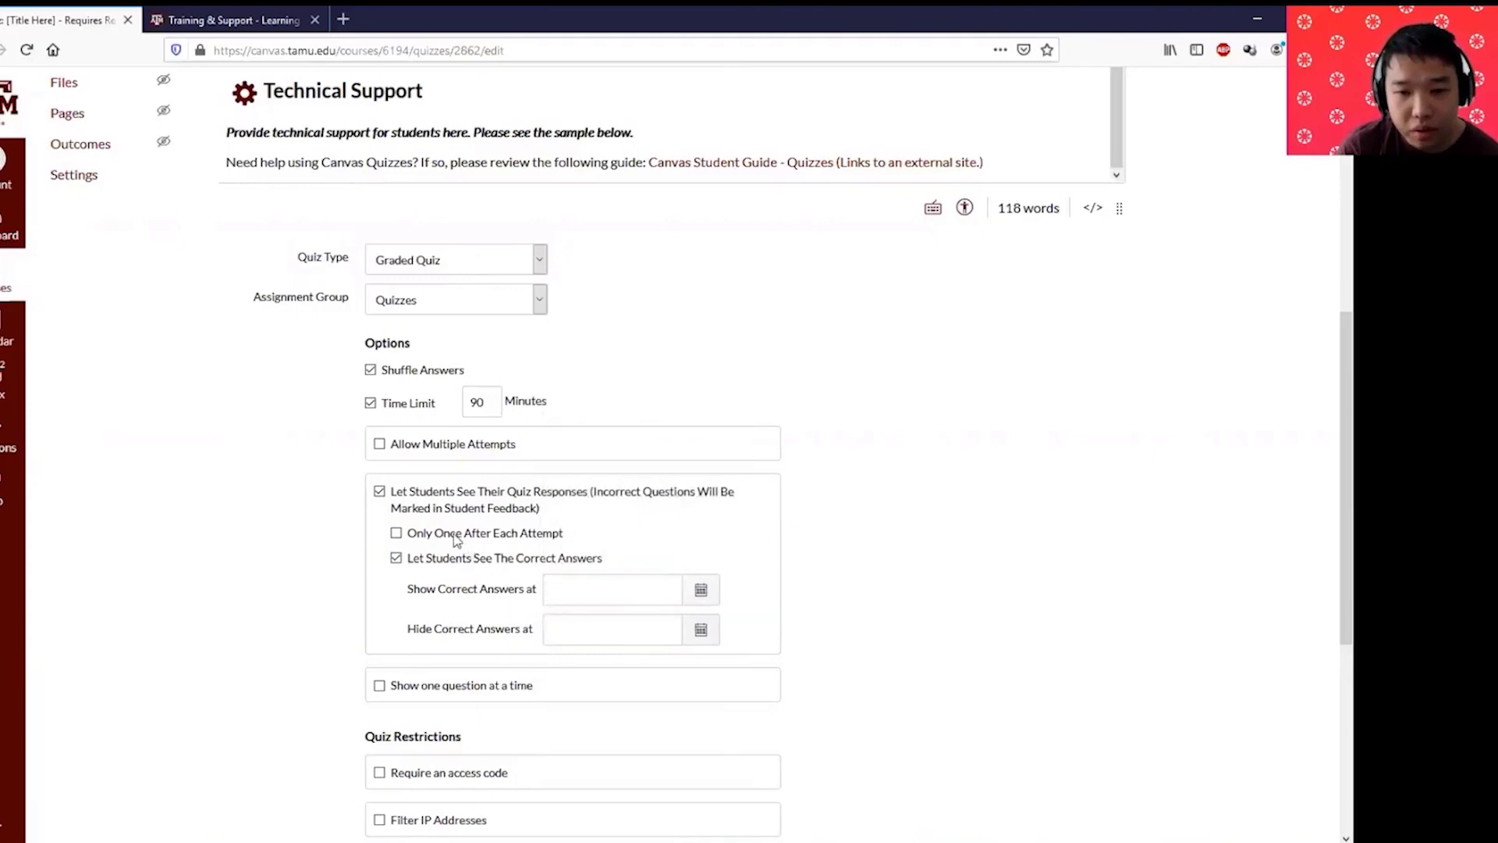
{"action": "left_click", "coordinate": [396, 558]}
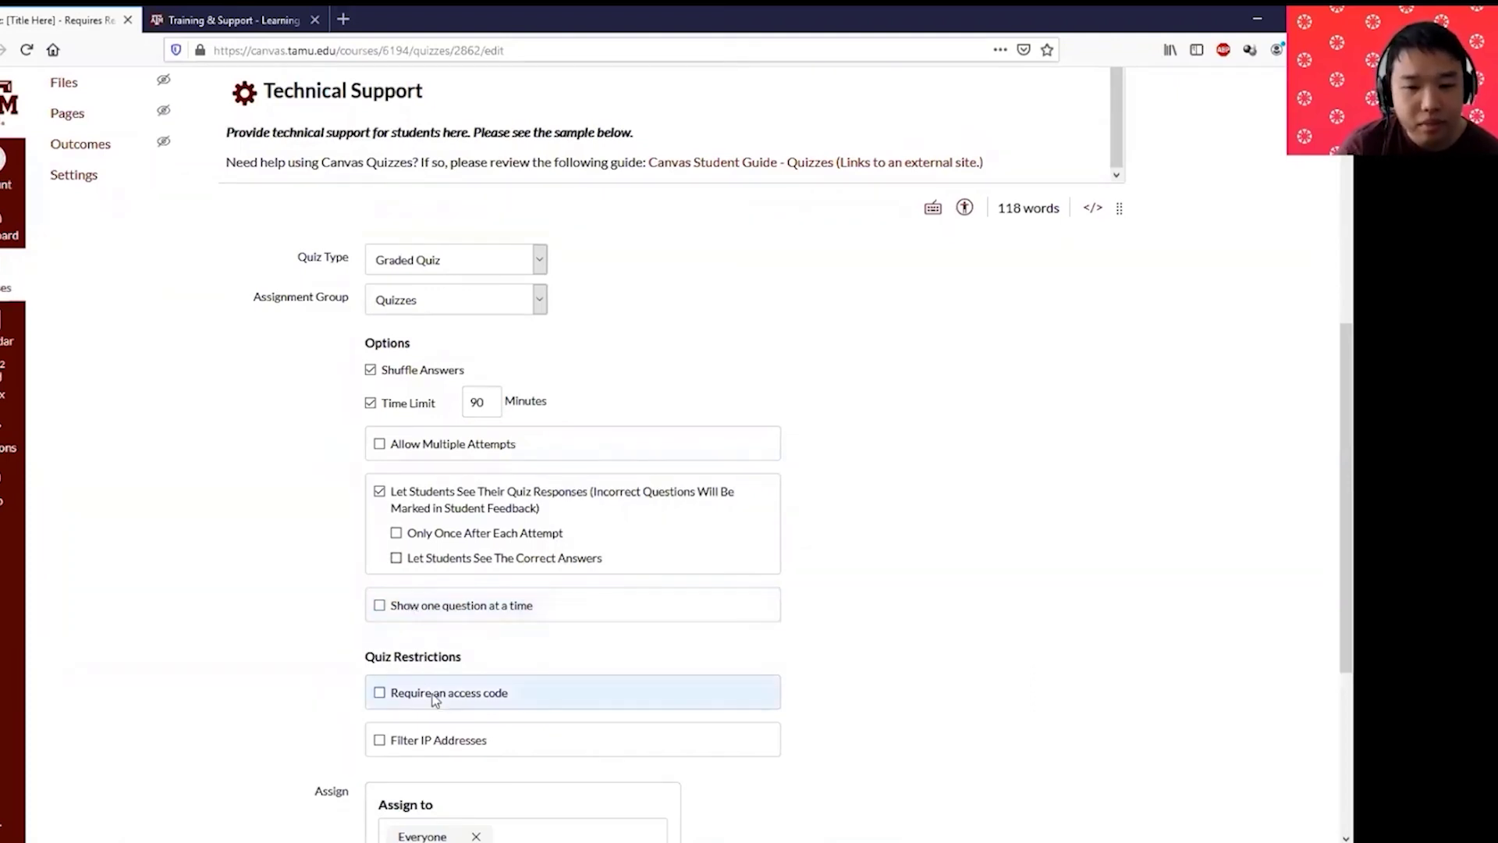
{"action": "scroll", "coordinate": [434, 699], "scroll_direction": "down", "scroll_amount": 1}
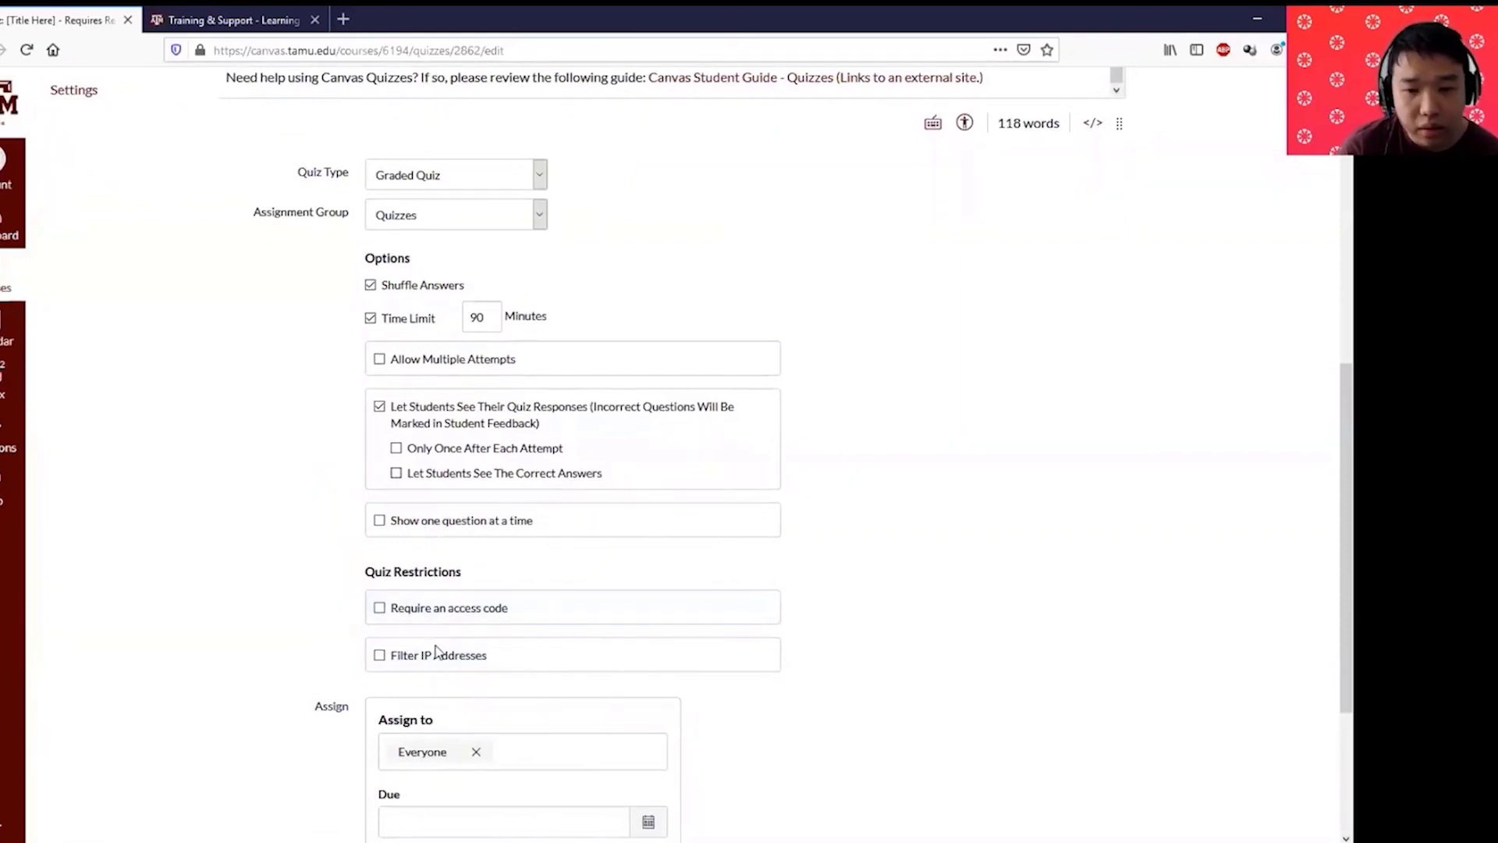
{"action": "scroll", "coordinate": [435, 649], "scroll_direction": "down", "scroll_amount": 2}
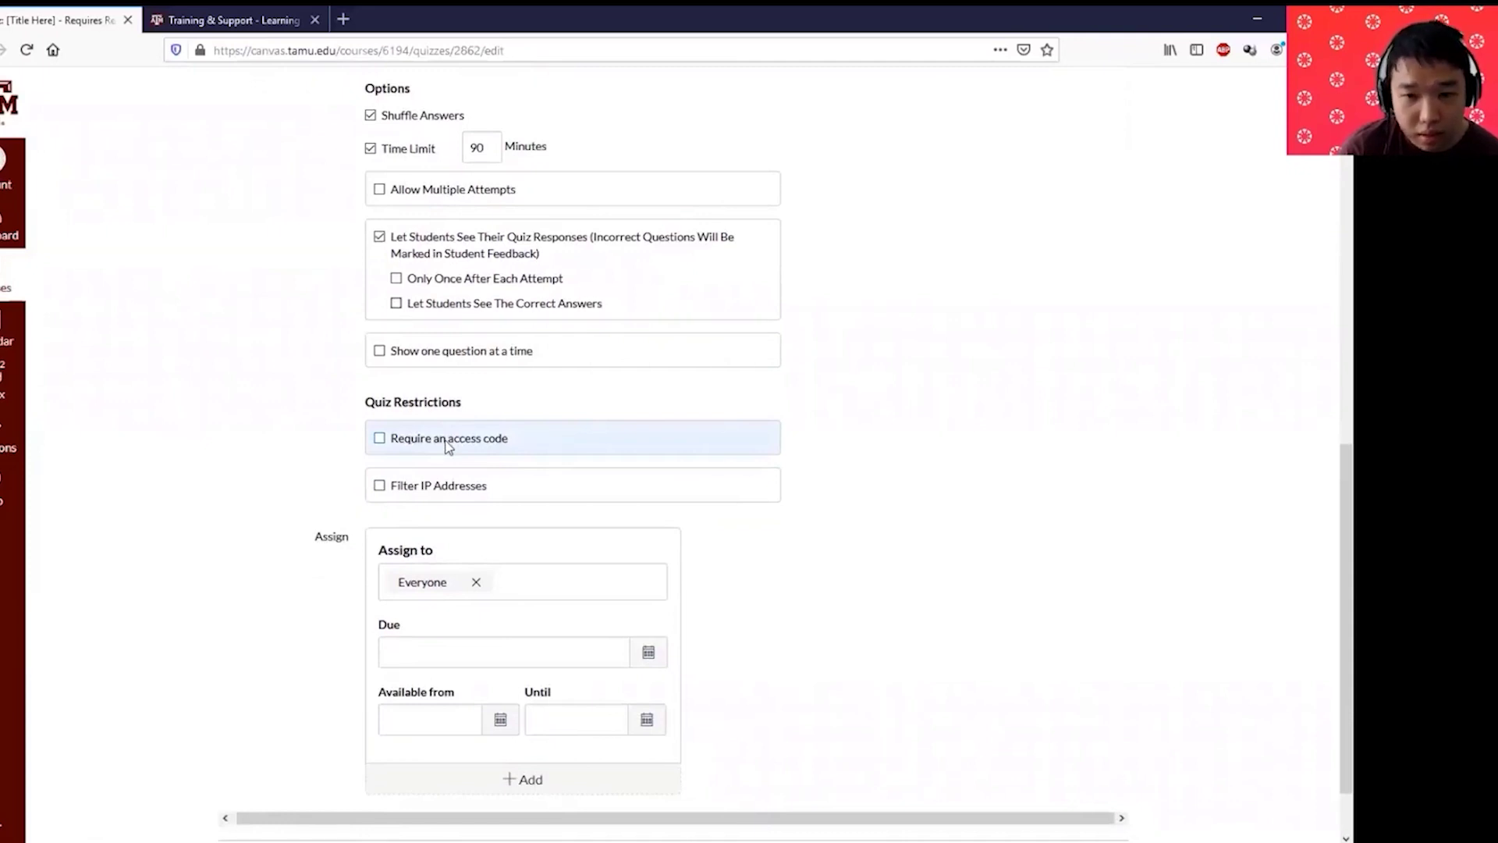
{"action": "left_click", "coordinate": [448, 442]}
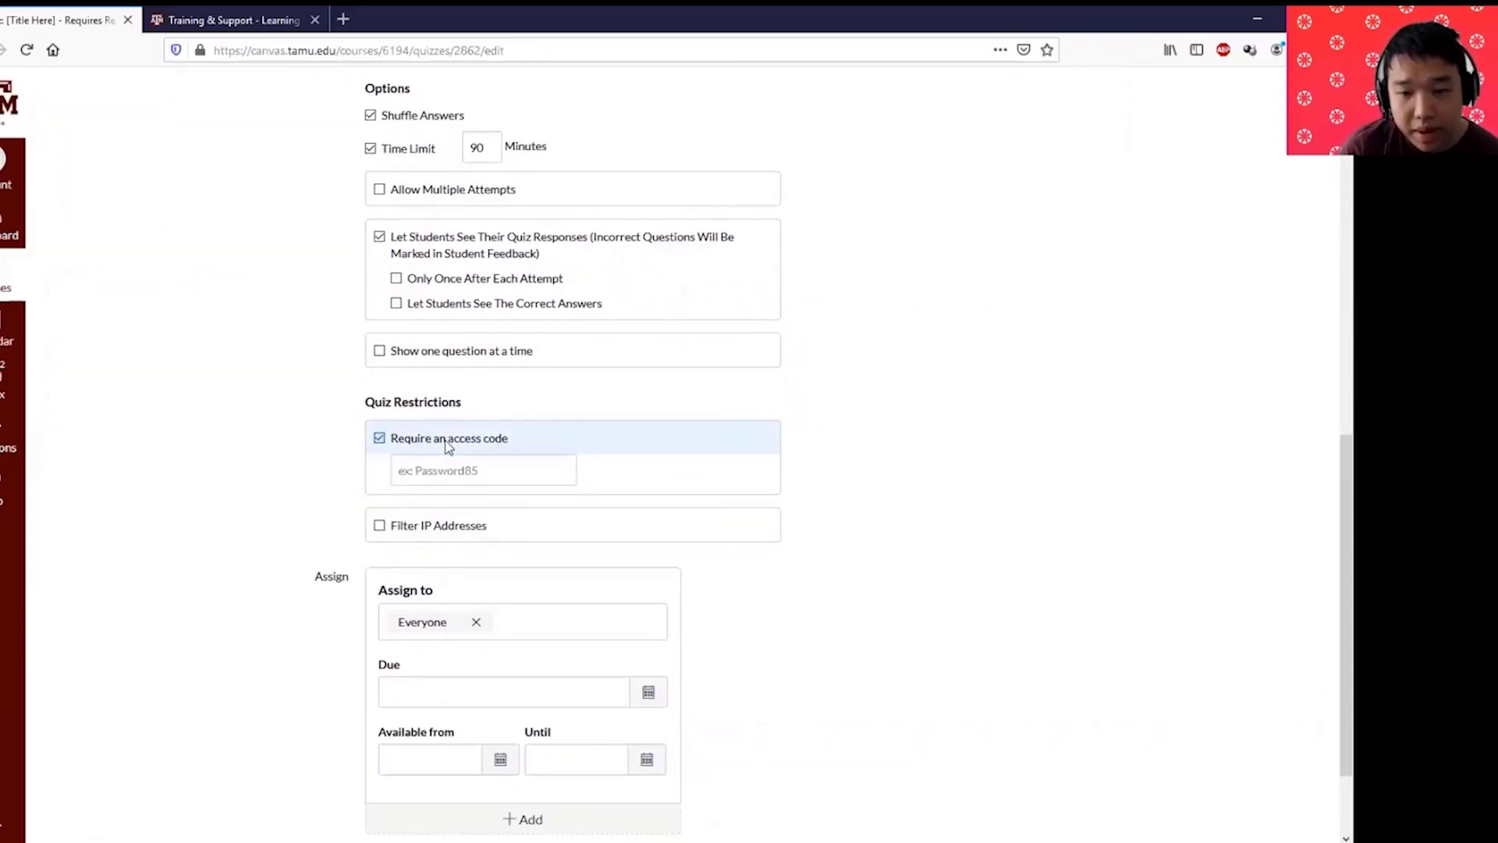
{"action": "left_click", "coordinate": [446, 441]}
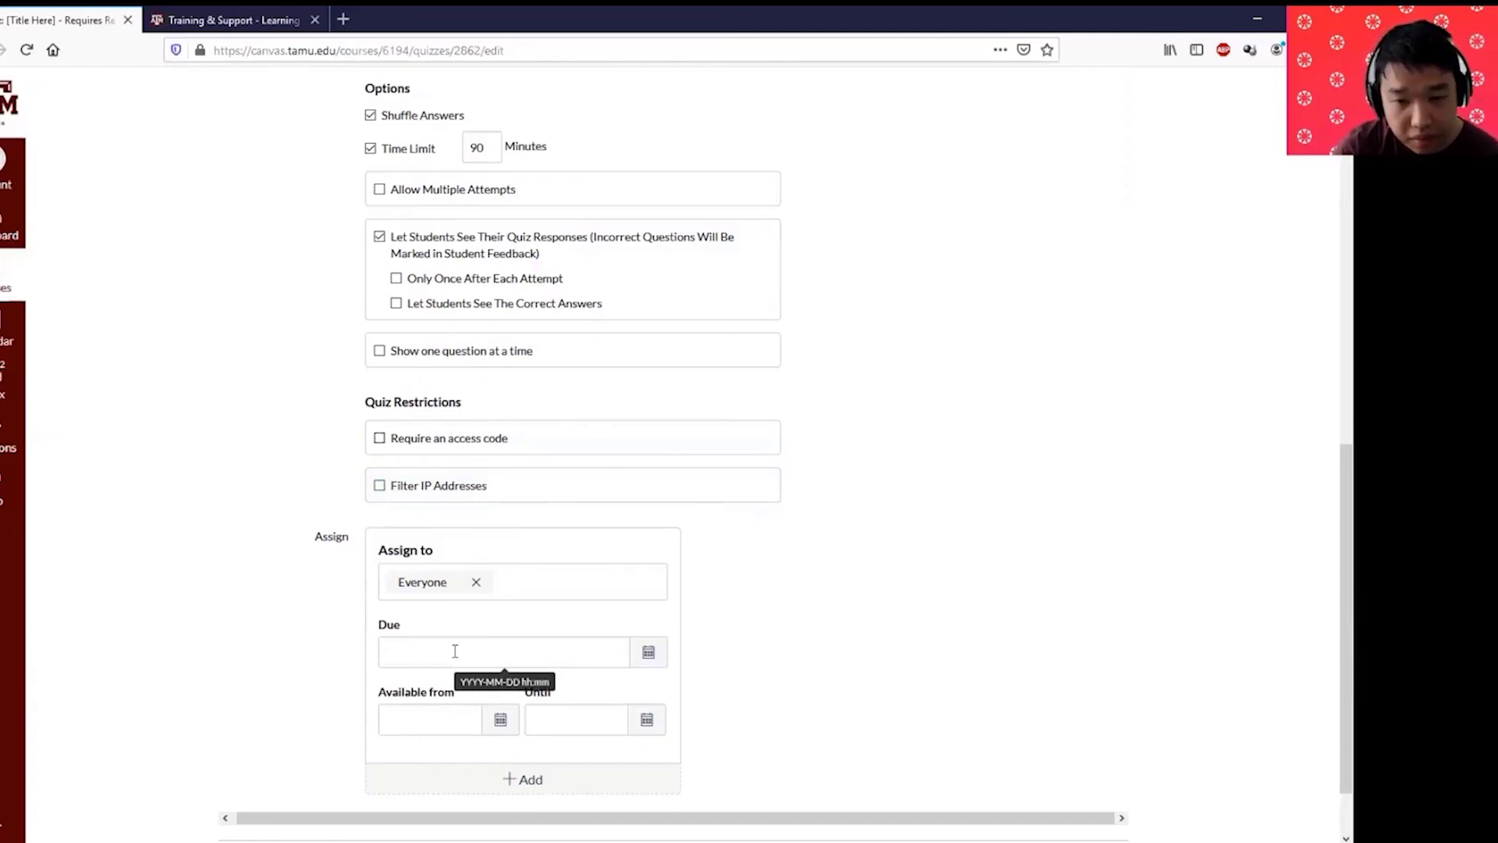
Step: Check the Everyone assignment's assignees, due and available-from fields without setting dates
{"action": "left_click", "coordinate": [521, 583]}
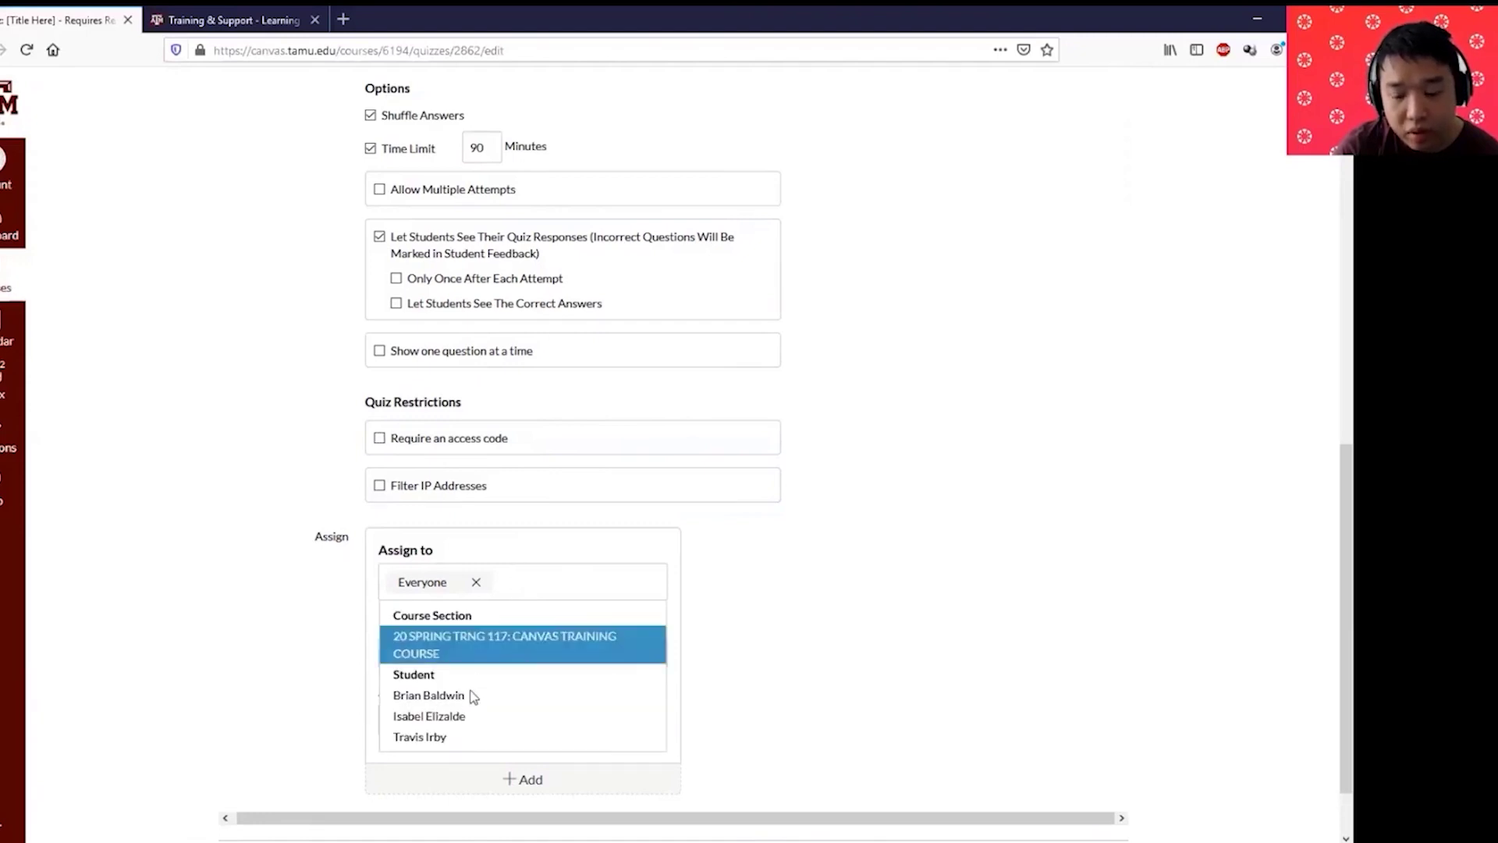
{"action": "left_click", "coordinate": [833, 595]}
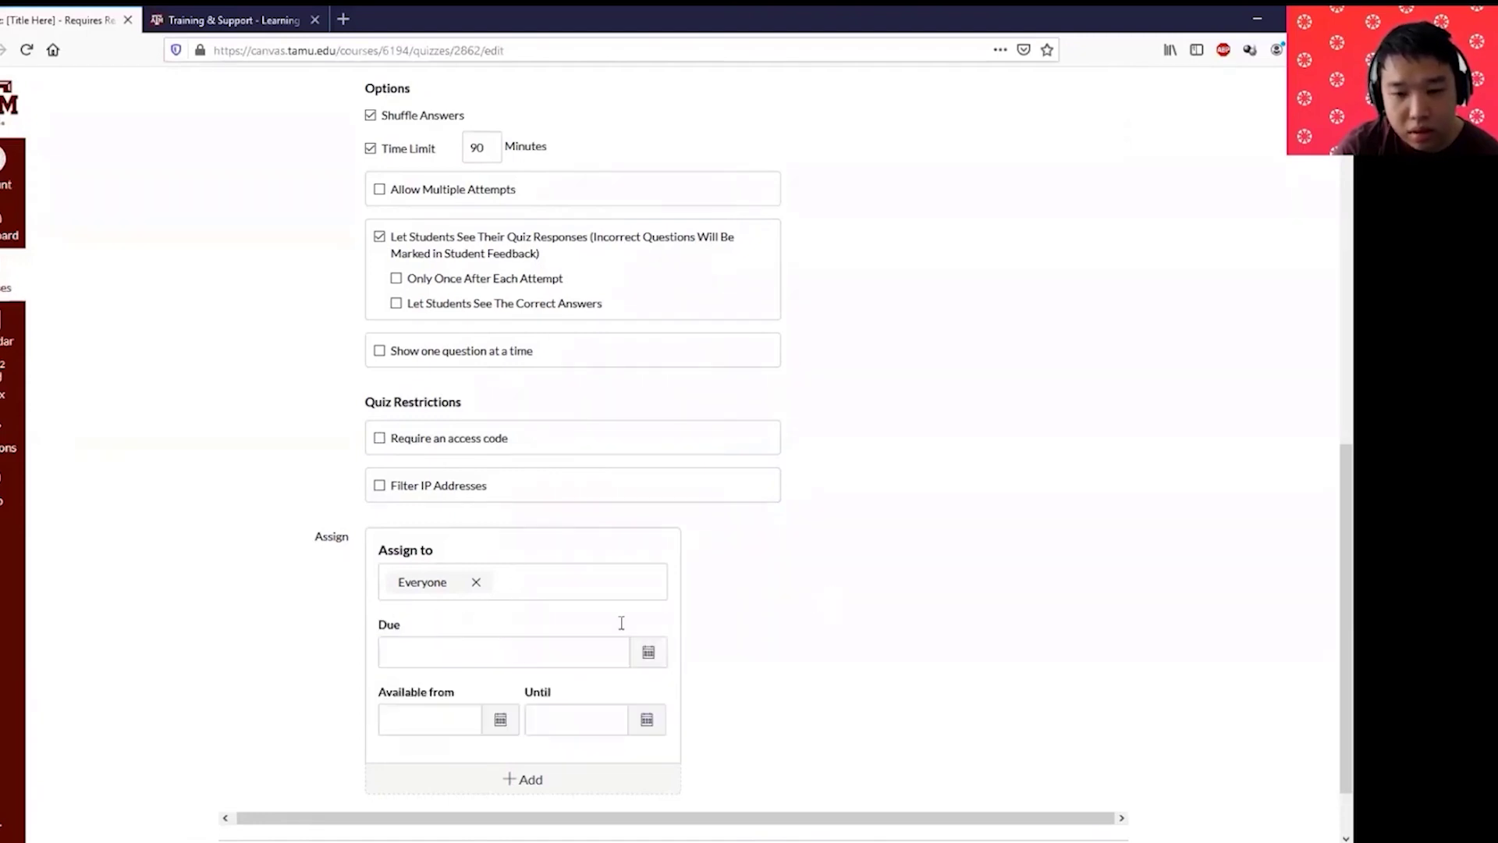
{"action": "left_click", "coordinate": [529, 657]}
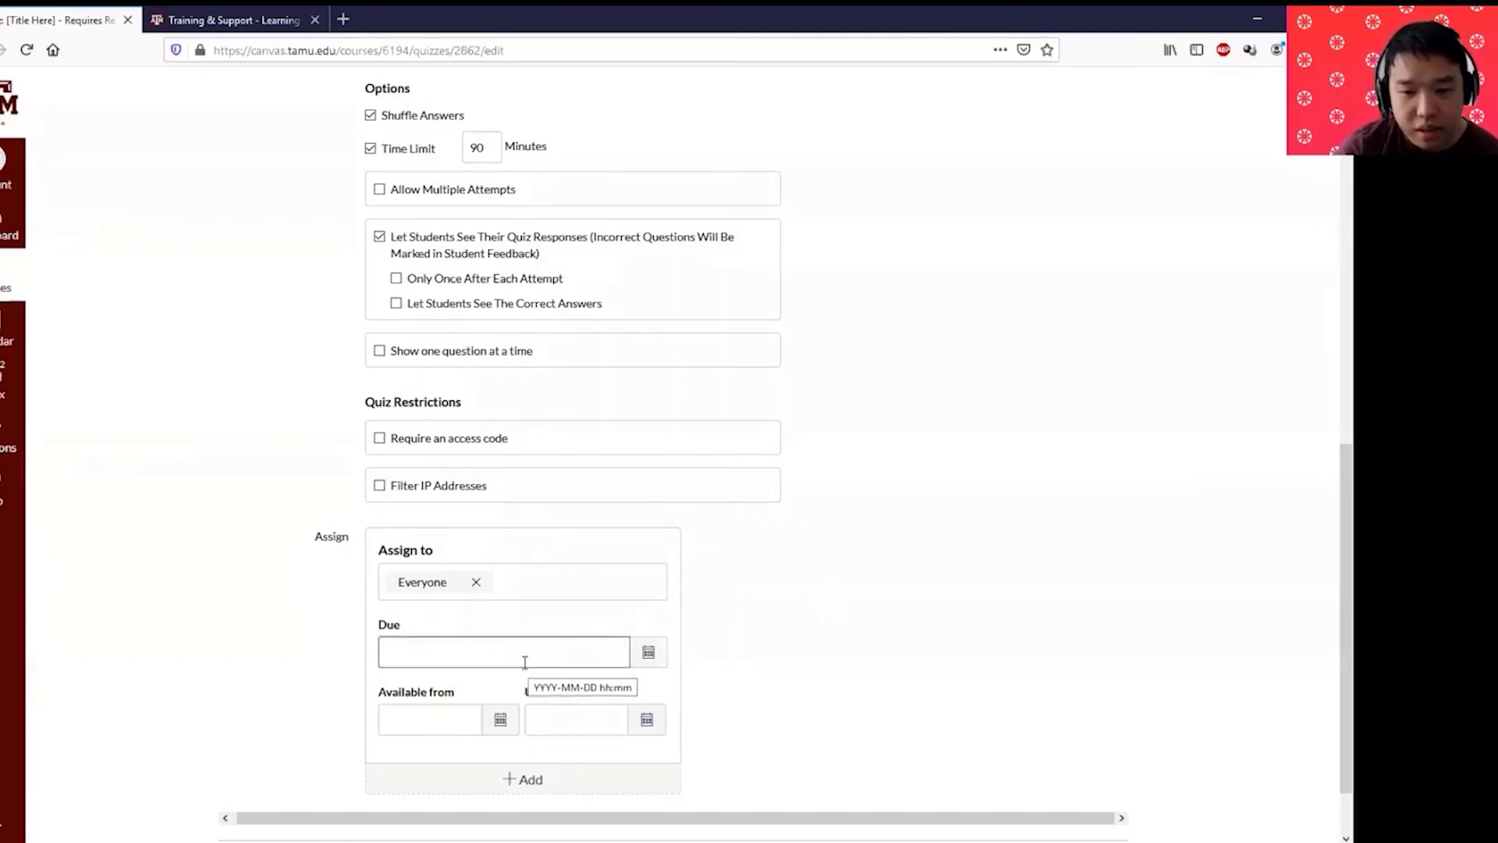
{"action": "left_click", "coordinate": [468, 720]}
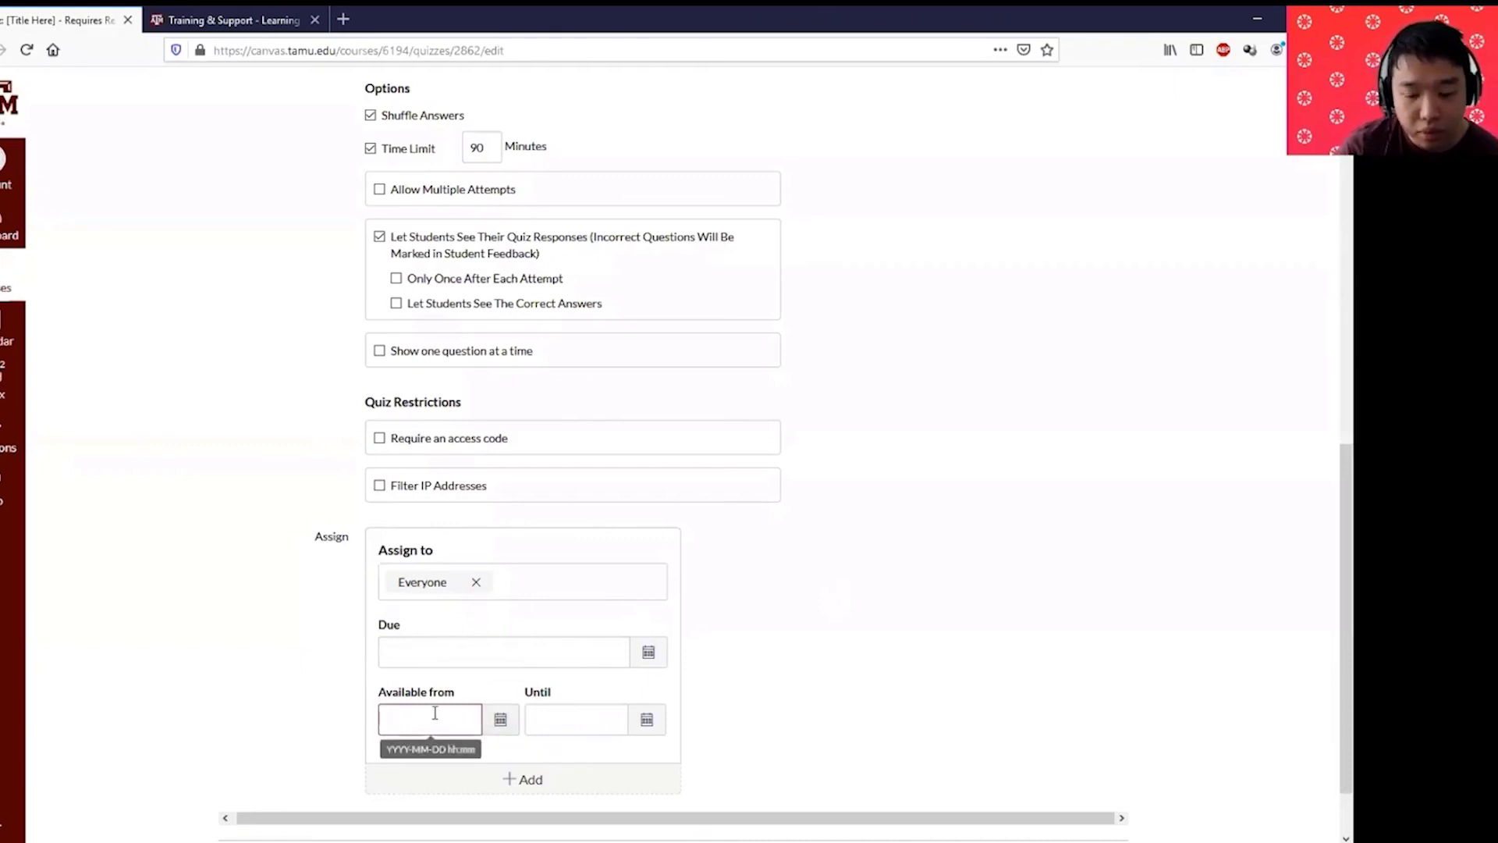
{"action": "left_click", "coordinate": [499, 725]}
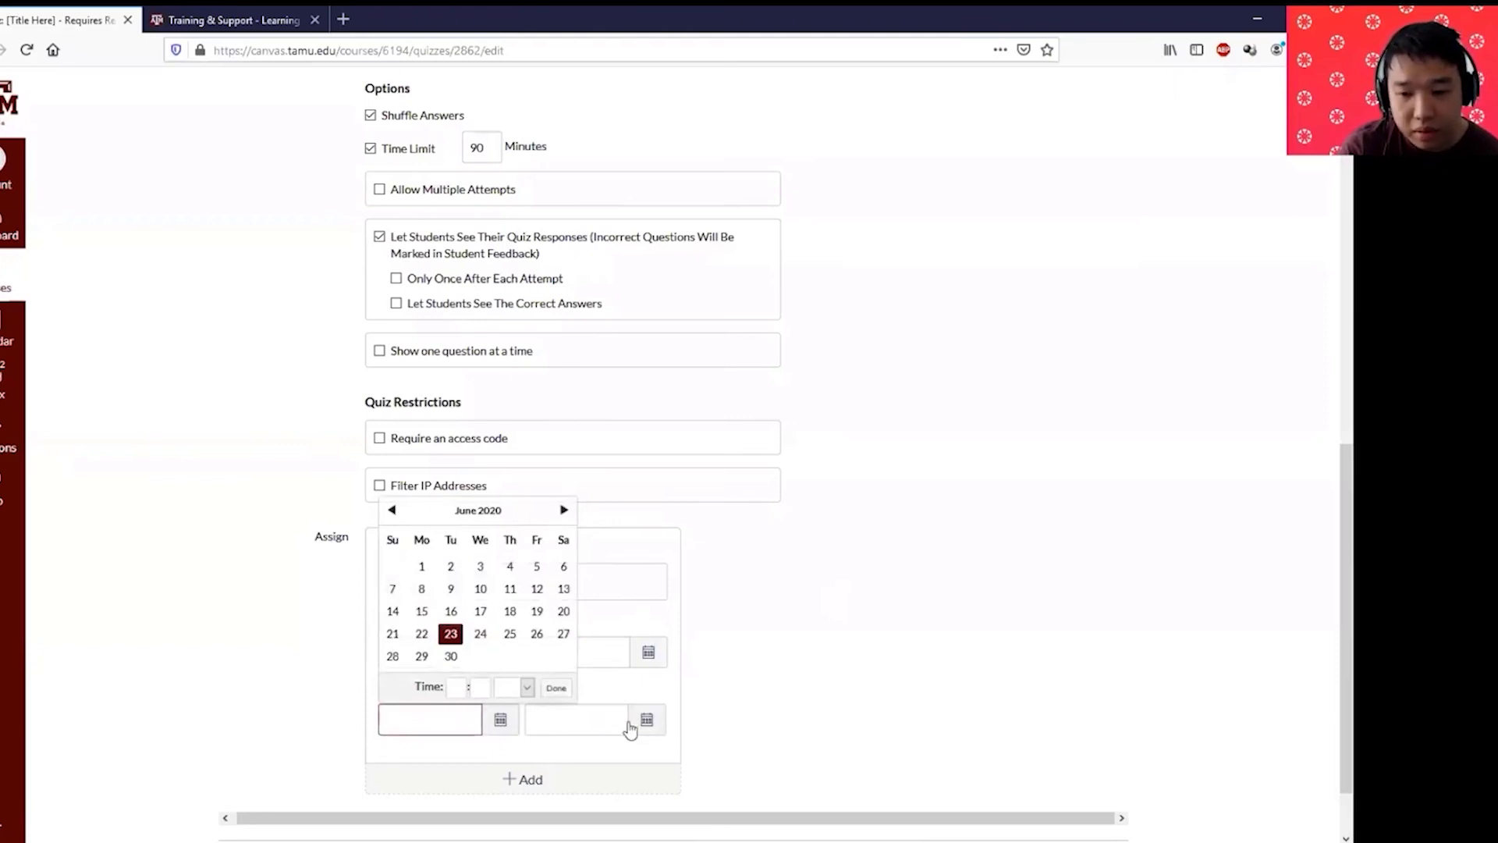
{"action": "left_click", "coordinate": [808, 710]}
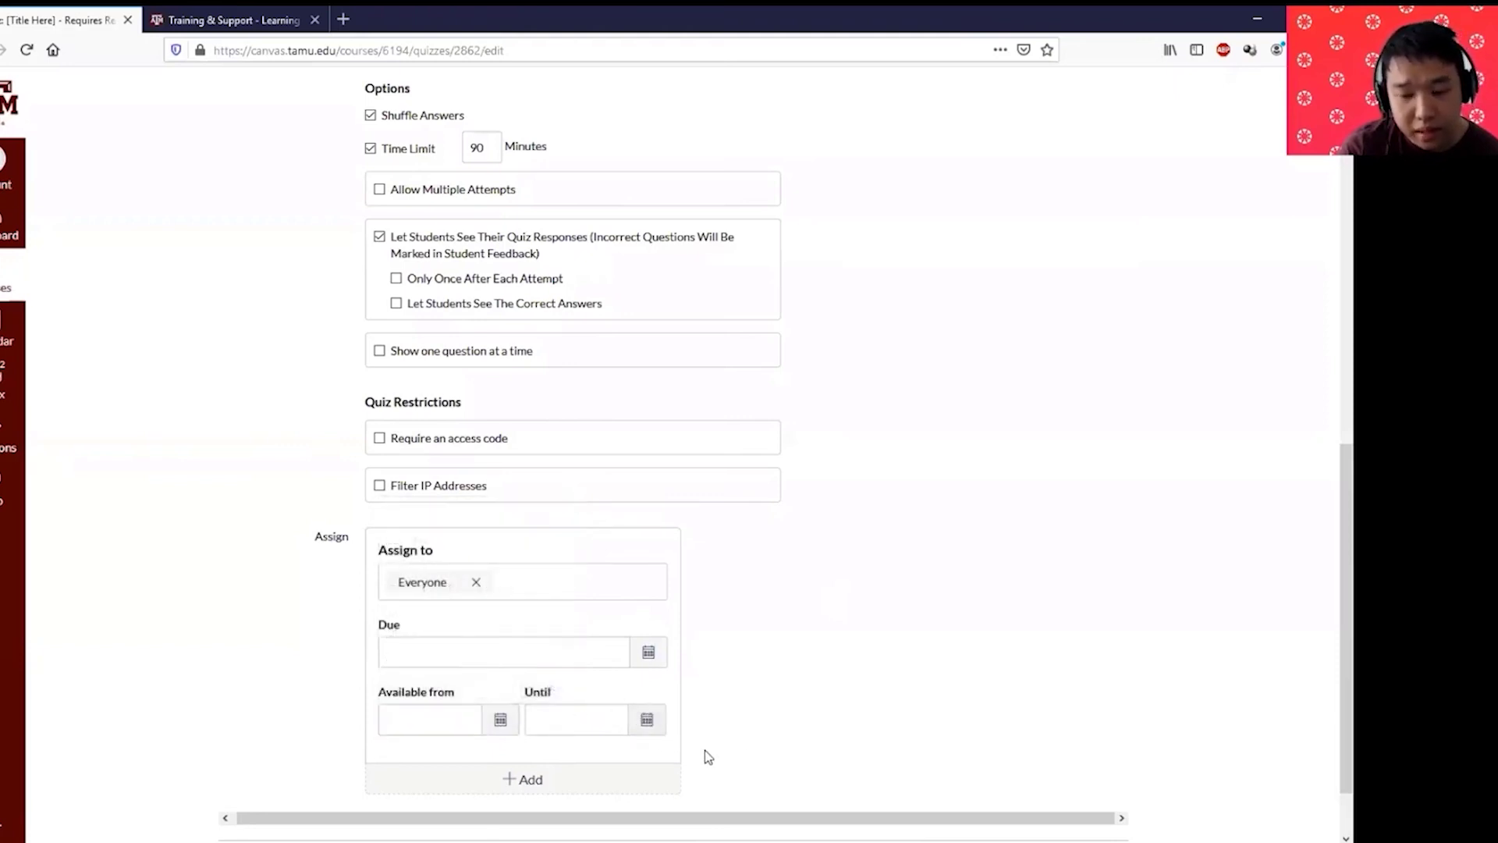
{"action": "scroll", "coordinate": [705, 751], "scroll_direction": "down", "scroll_amount": 1}
{"action": "scroll", "coordinate": [704, 751], "scroll_direction": "down", "scroll_amount": 1}
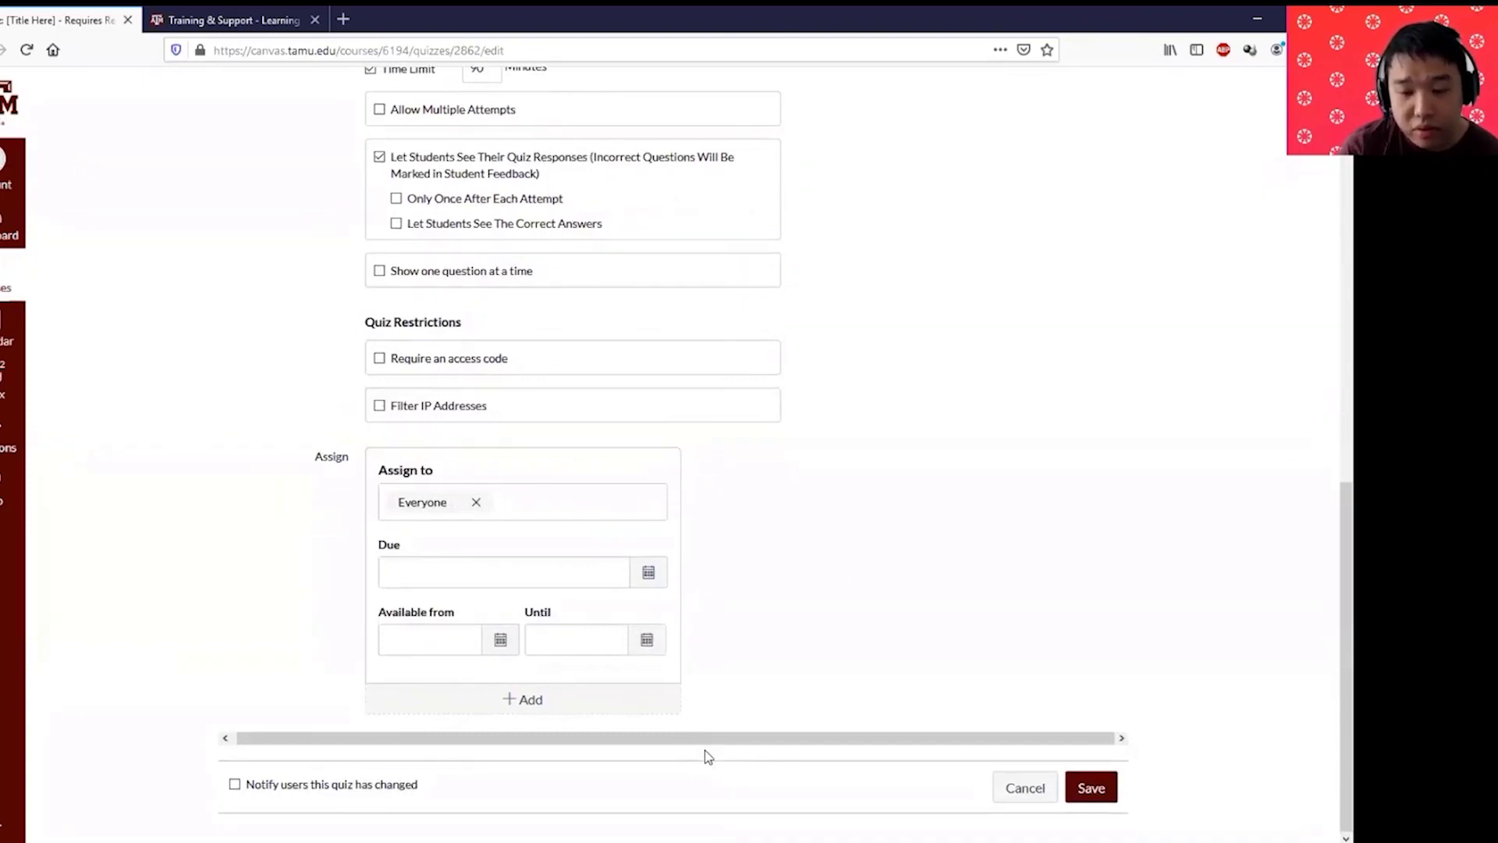
Step: Add a second Assign To card and inspect its available-from and until dates, leaving them empty
{"action": "left_click", "coordinate": [585, 697]}
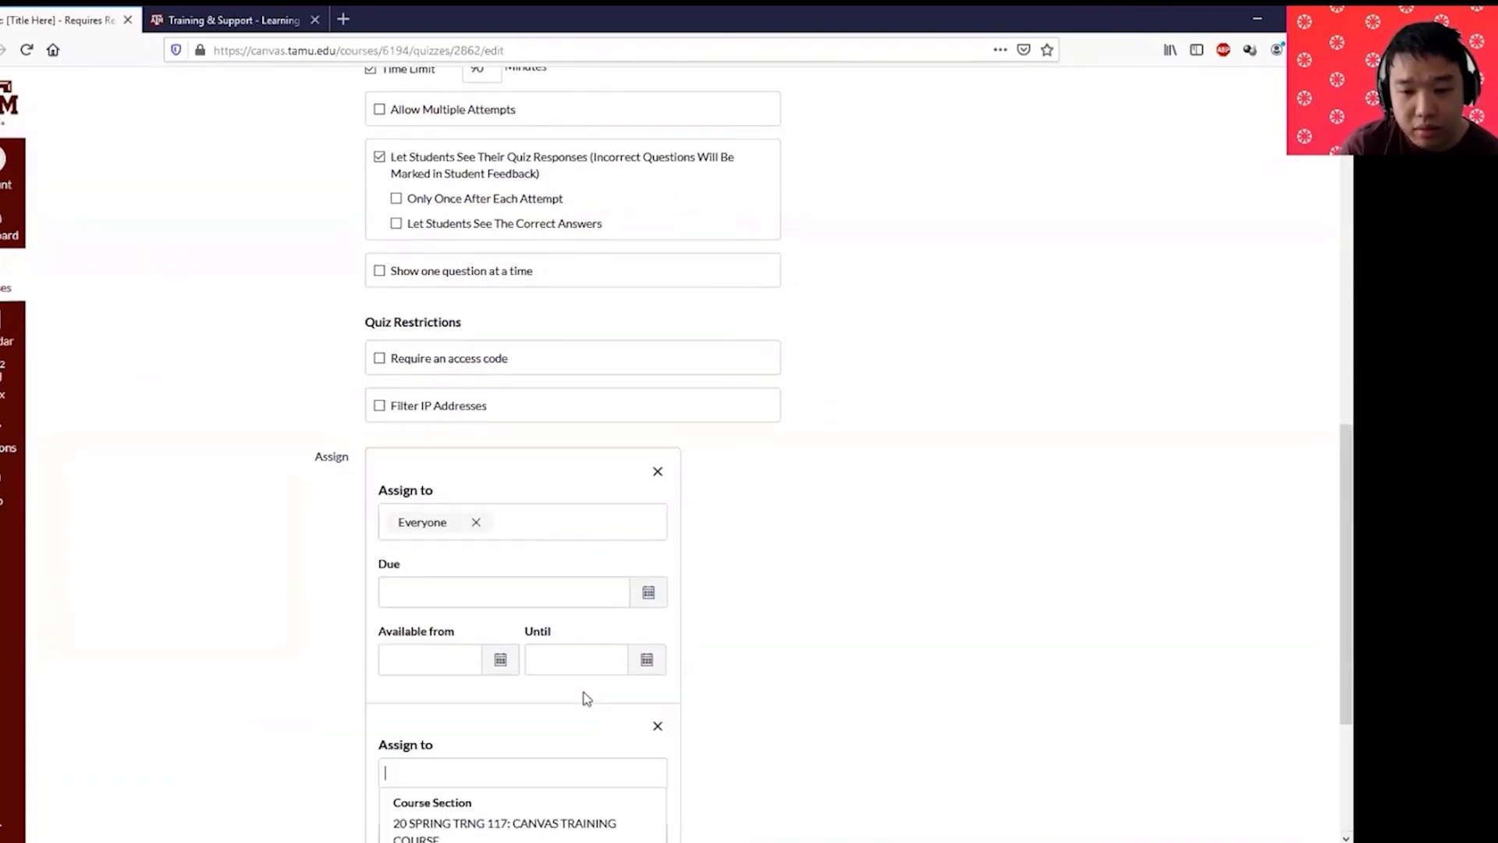
{"action": "scroll", "coordinate": [587, 698], "scroll_direction": "down", "scroll_amount": 3}
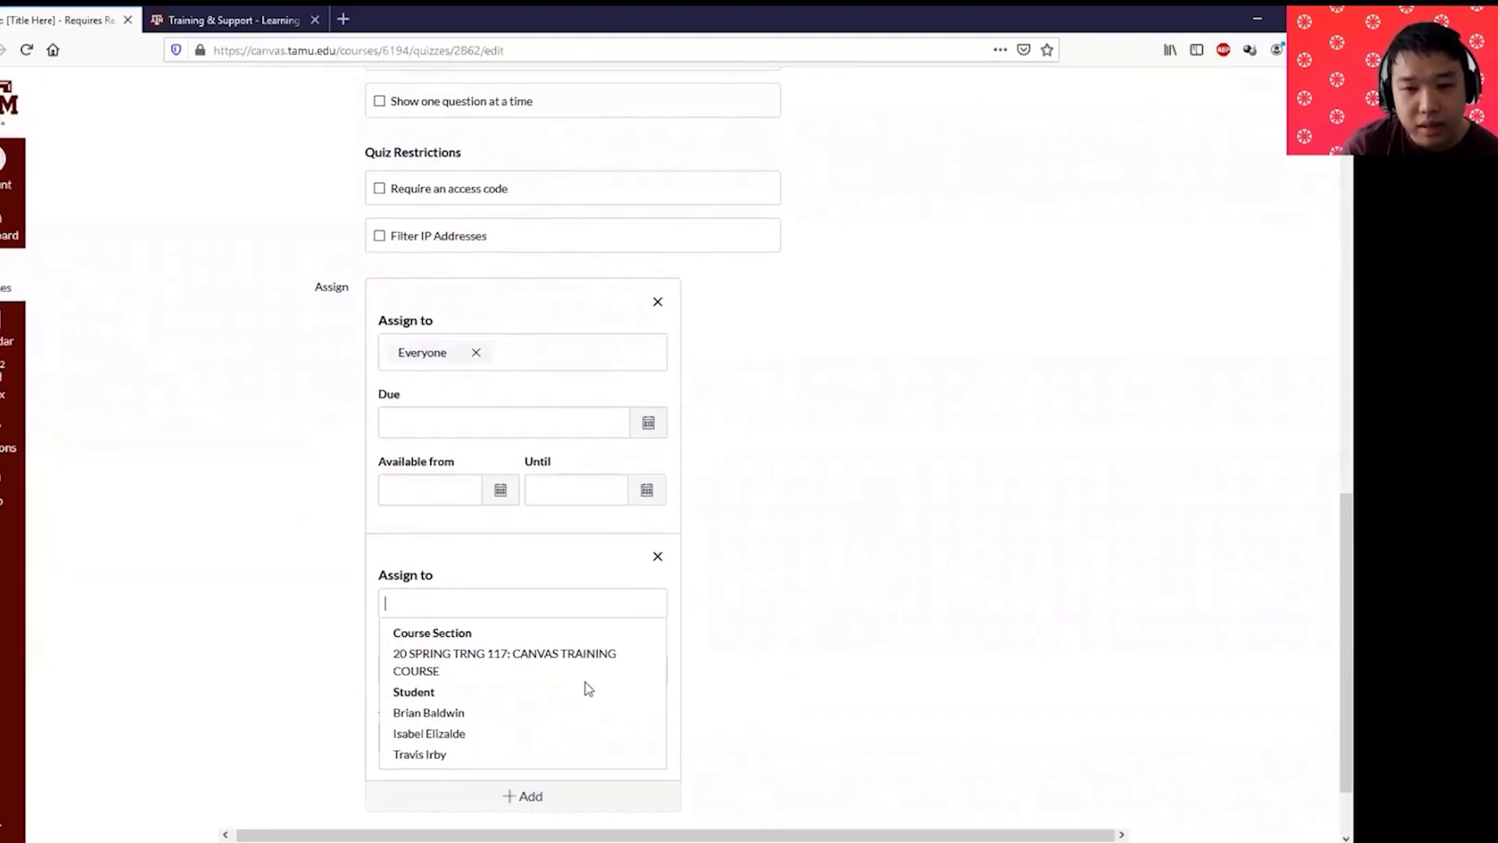
{"action": "left_click", "coordinate": [993, 590]}
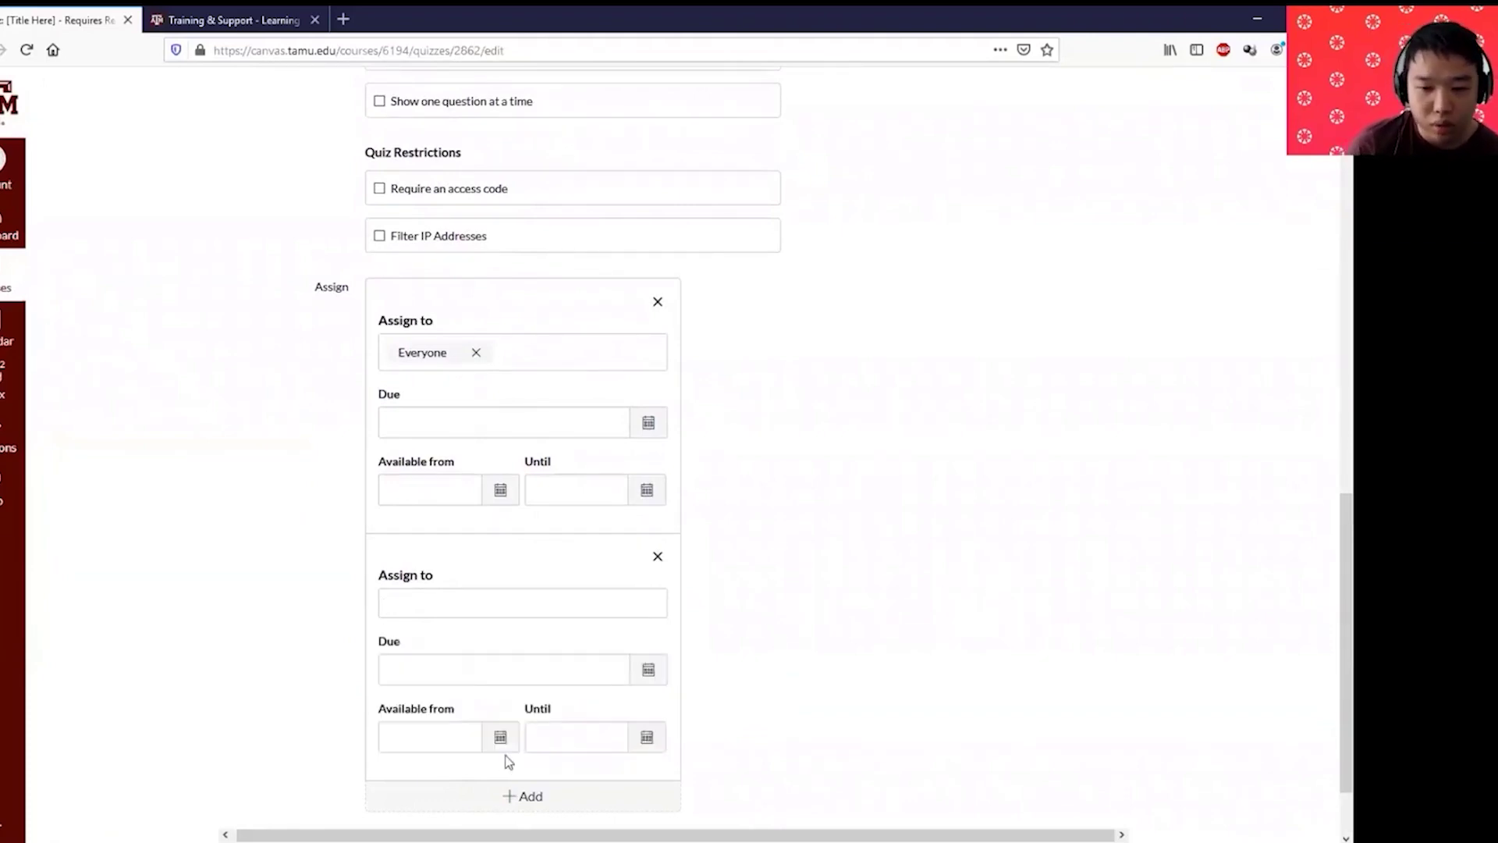
{"action": "left_click", "coordinate": [452, 741]}
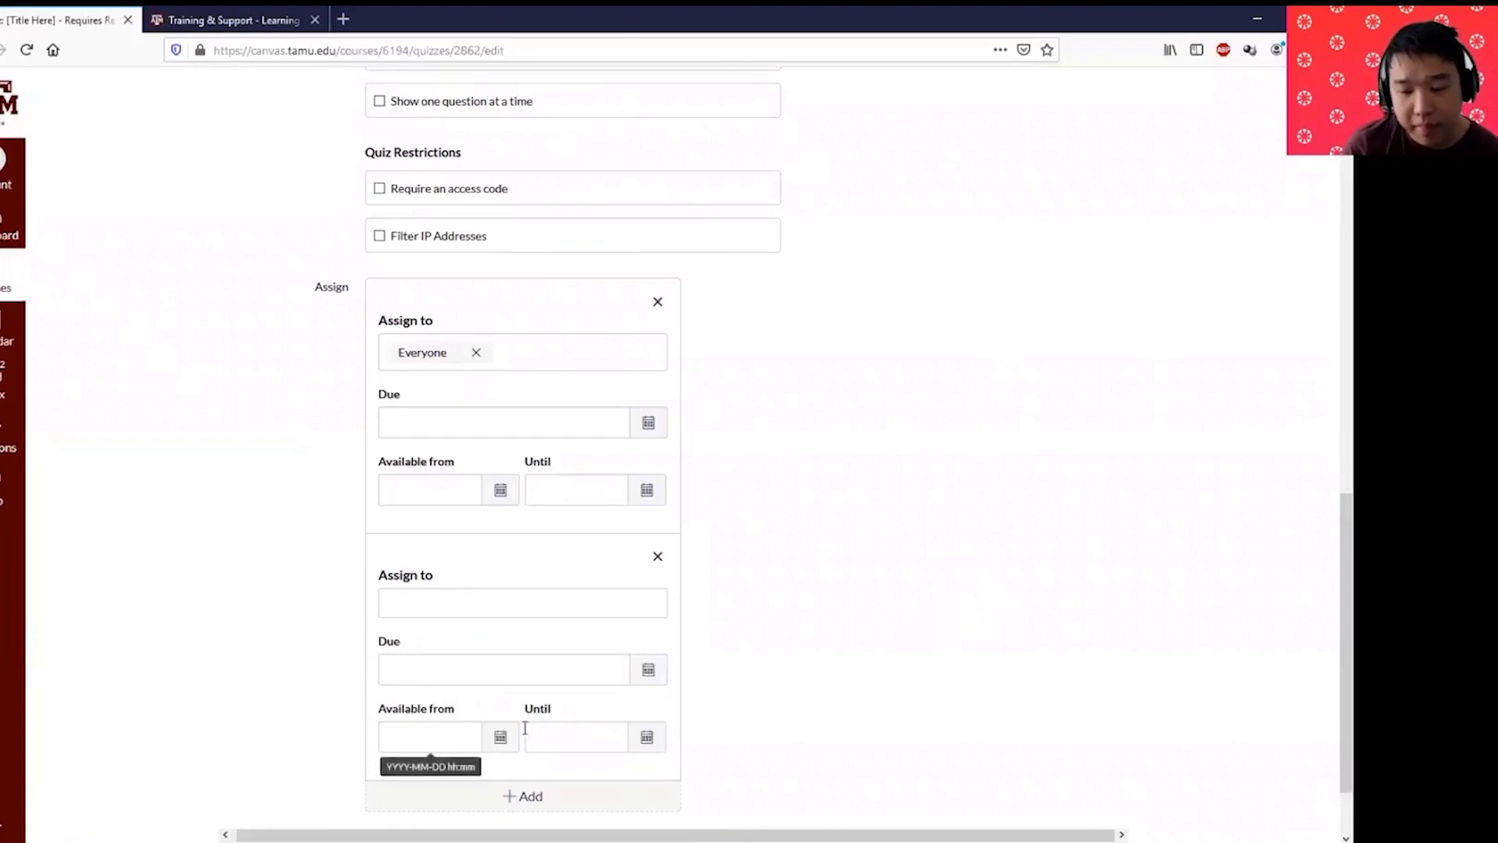
{"action": "left_click", "coordinate": [552, 727]}
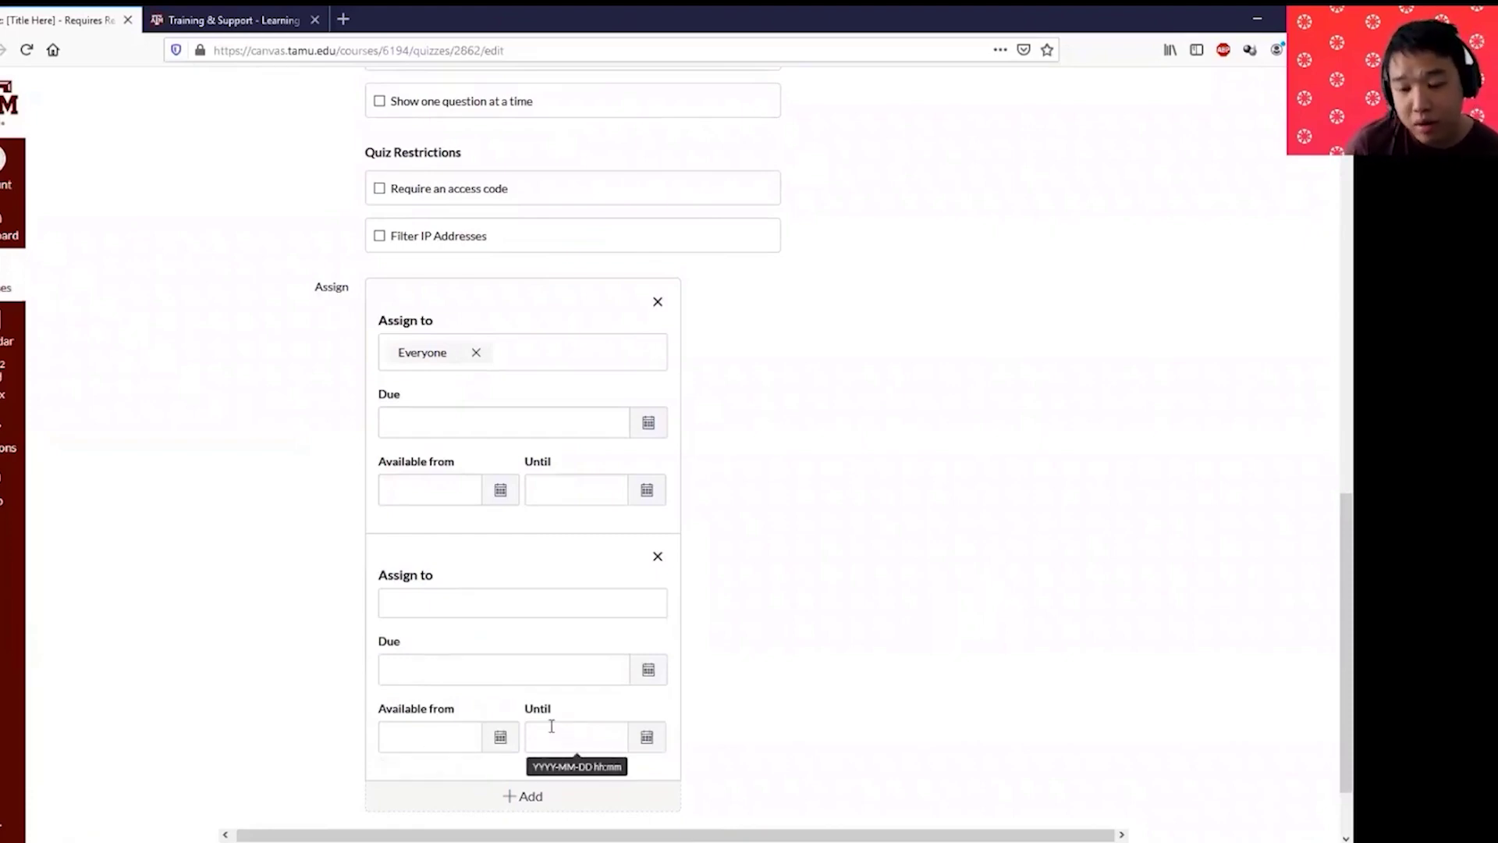
{"action": "scroll", "coordinate": [1160, 802], "scroll_direction": "down", "scroll_amount": 2}
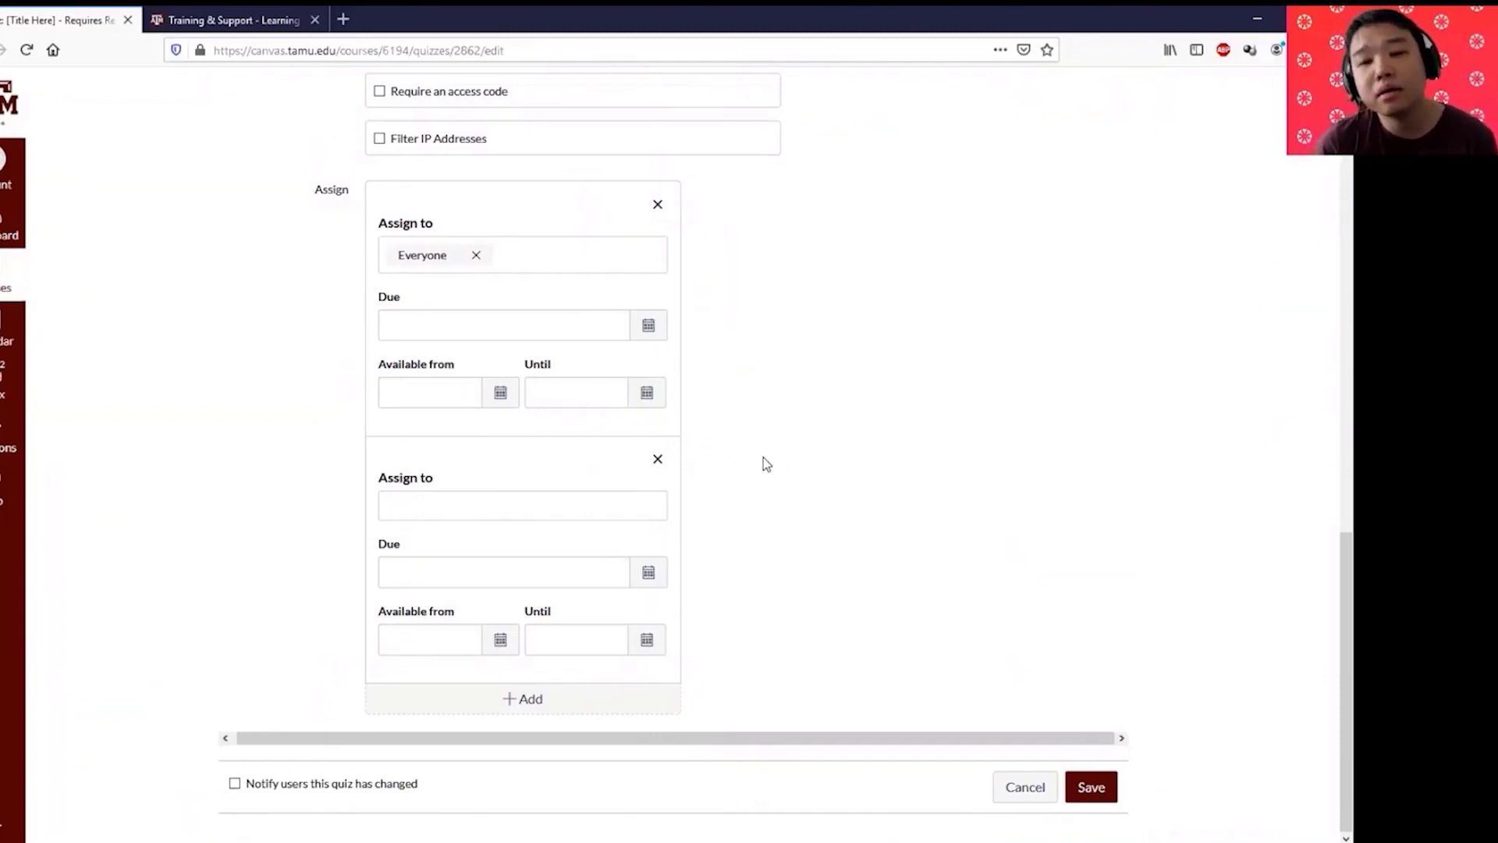
Step: Show the quiz's three existing questions under Questions and add a new question
{"action": "scroll", "coordinate": [763, 457], "scroll_direction": "up", "scroll_amount": 9}
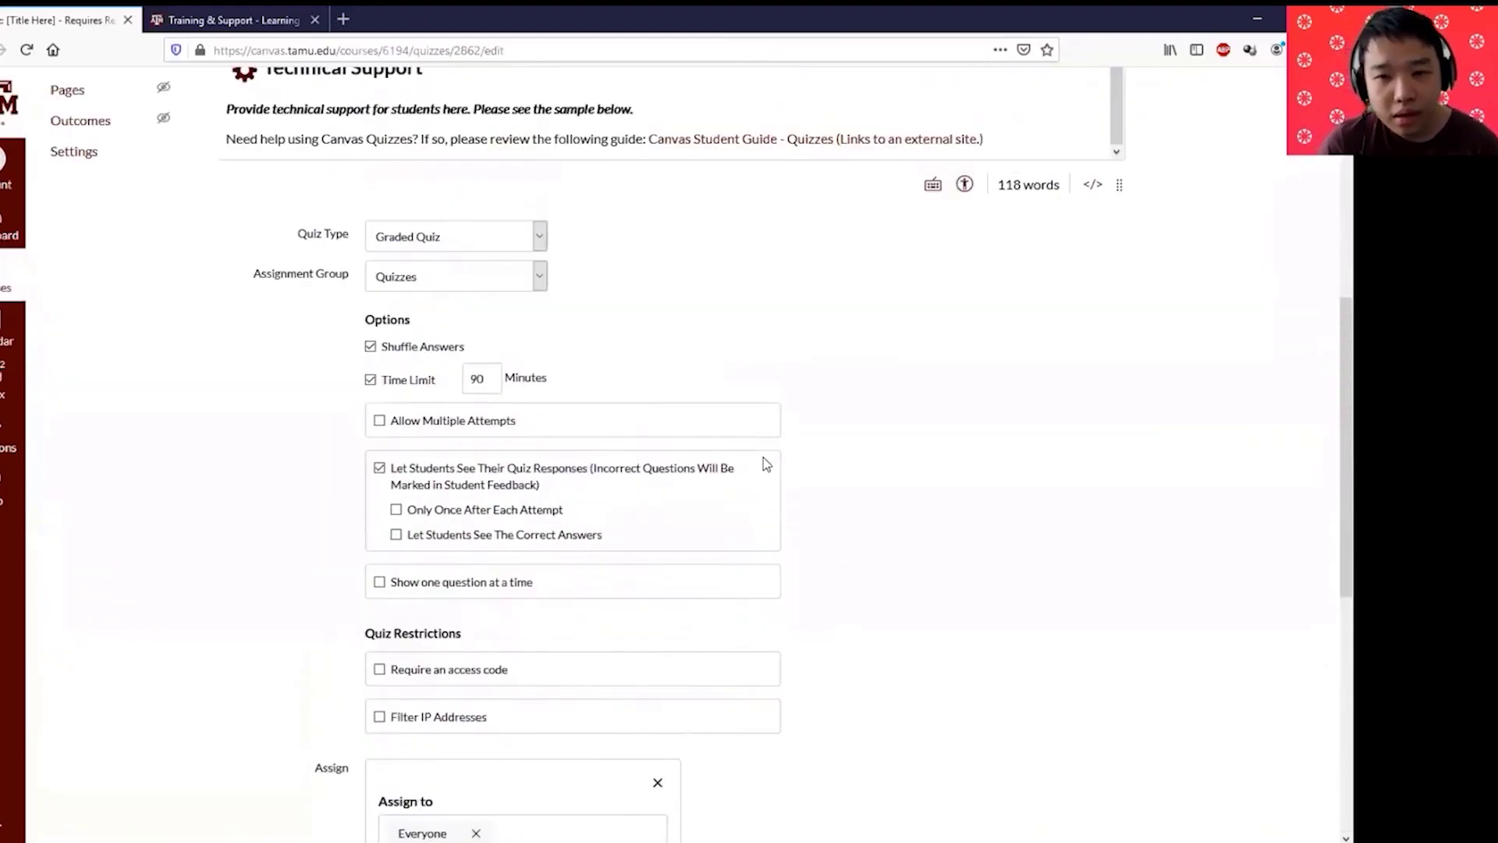
{"action": "scroll", "coordinate": [763, 457], "scroll_direction": "up", "scroll_amount": 5}
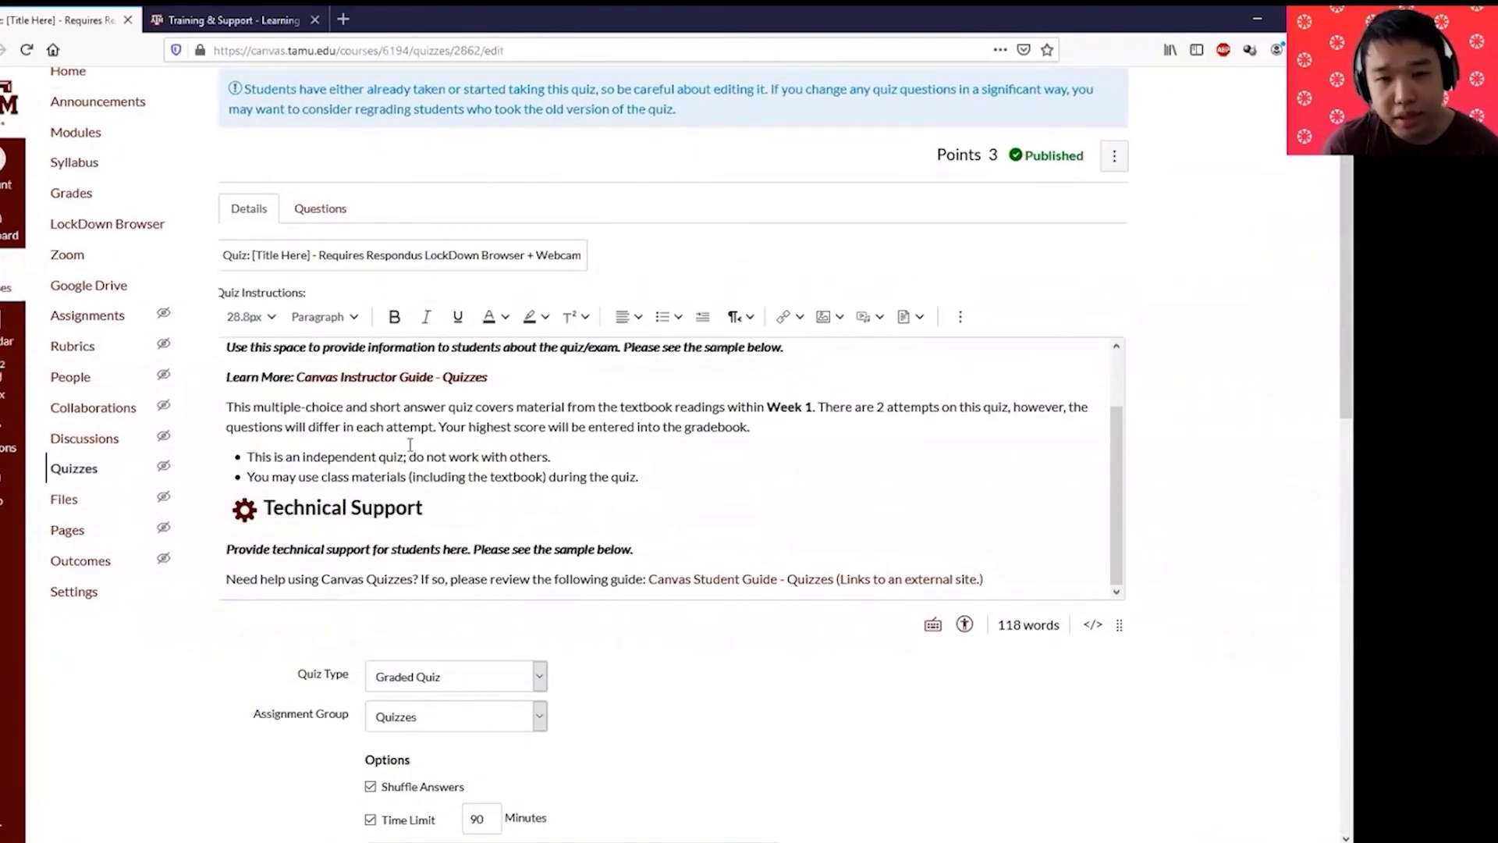
{"action": "left_click", "coordinate": [328, 211]}
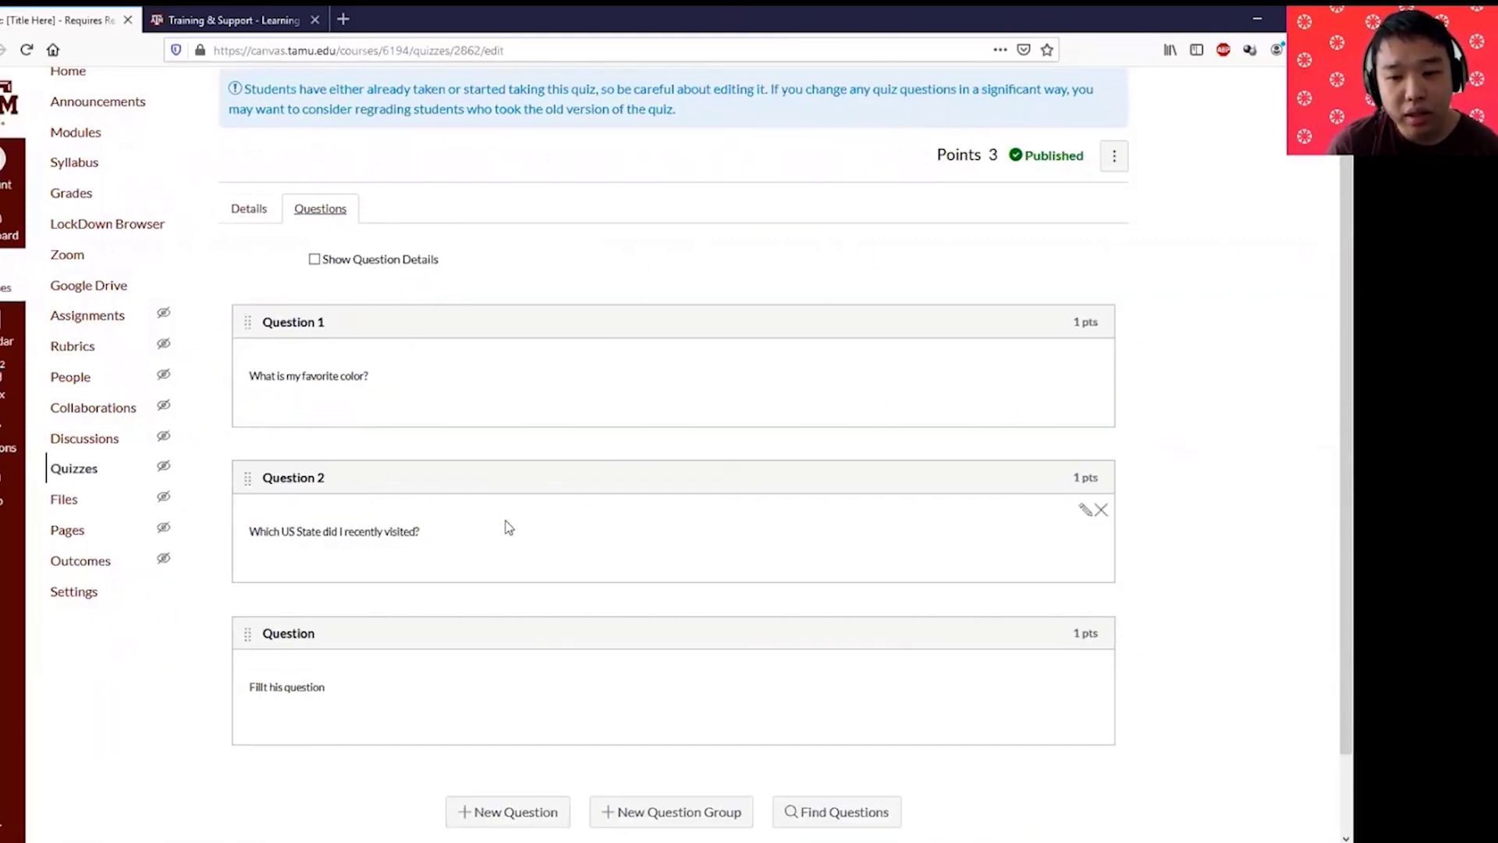
{"action": "scroll", "coordinate": [505, 522], "scroll_direction": "down", "scroll_amount": 2}
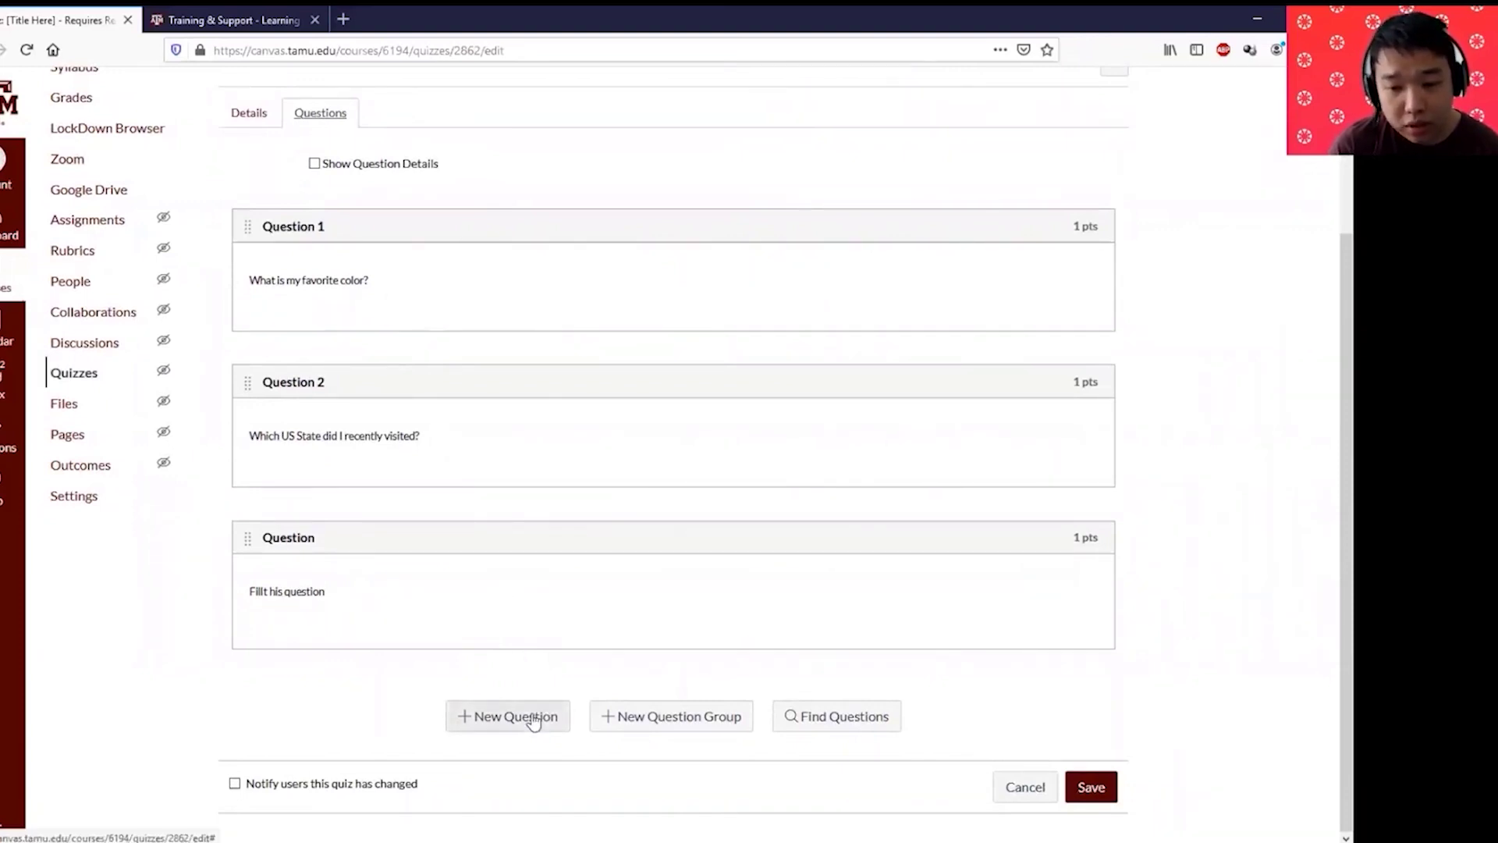
{"action": "scroll", "coordinate": [462, 421], "scroll_direction": "up", "scroll_amount": 2}
{"action": "scroll", "coordinate": [476, 561], "scroll_direction": "down", "scroll_amount": 2}
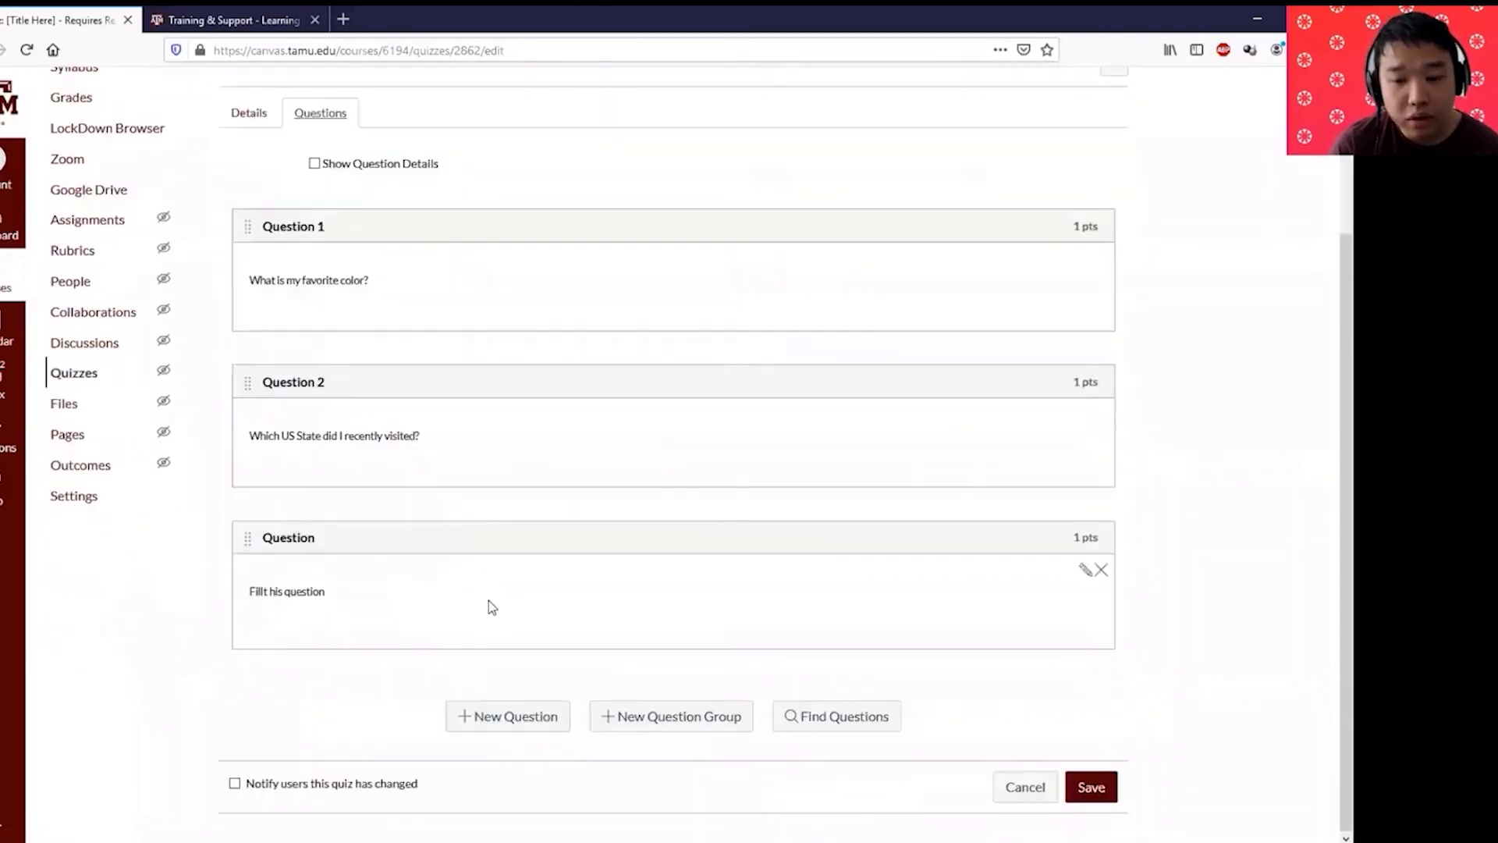
{"action": "left_click", "coordinate": [508, 715]}
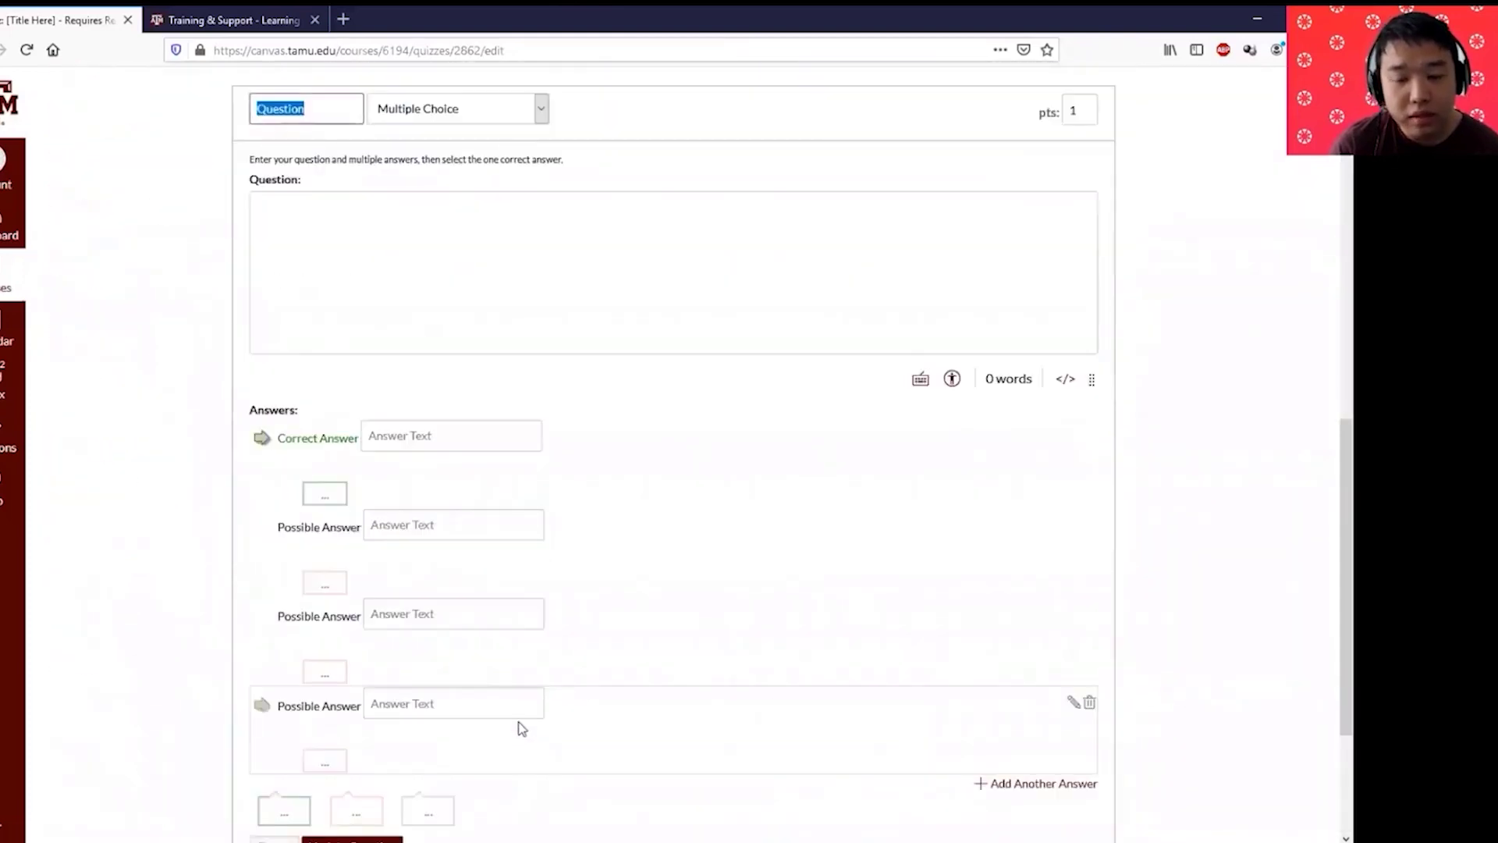
Step: Name the new question Question 4 and keep its type as Multiple Choice
{"action": "left_click", "coordinate": [325, 279]}
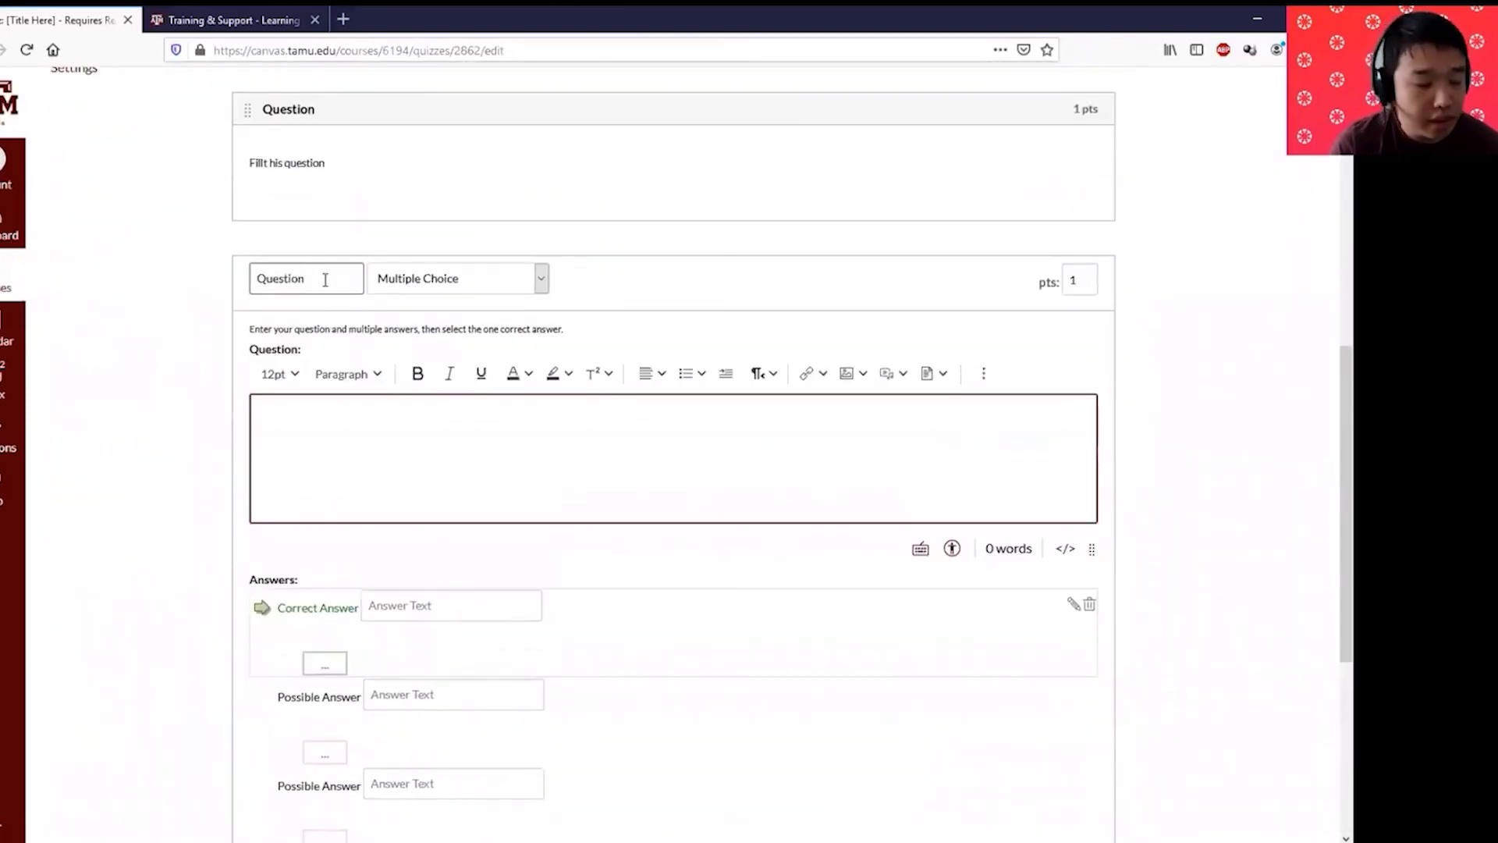
{"action": "type", "text": "4"}
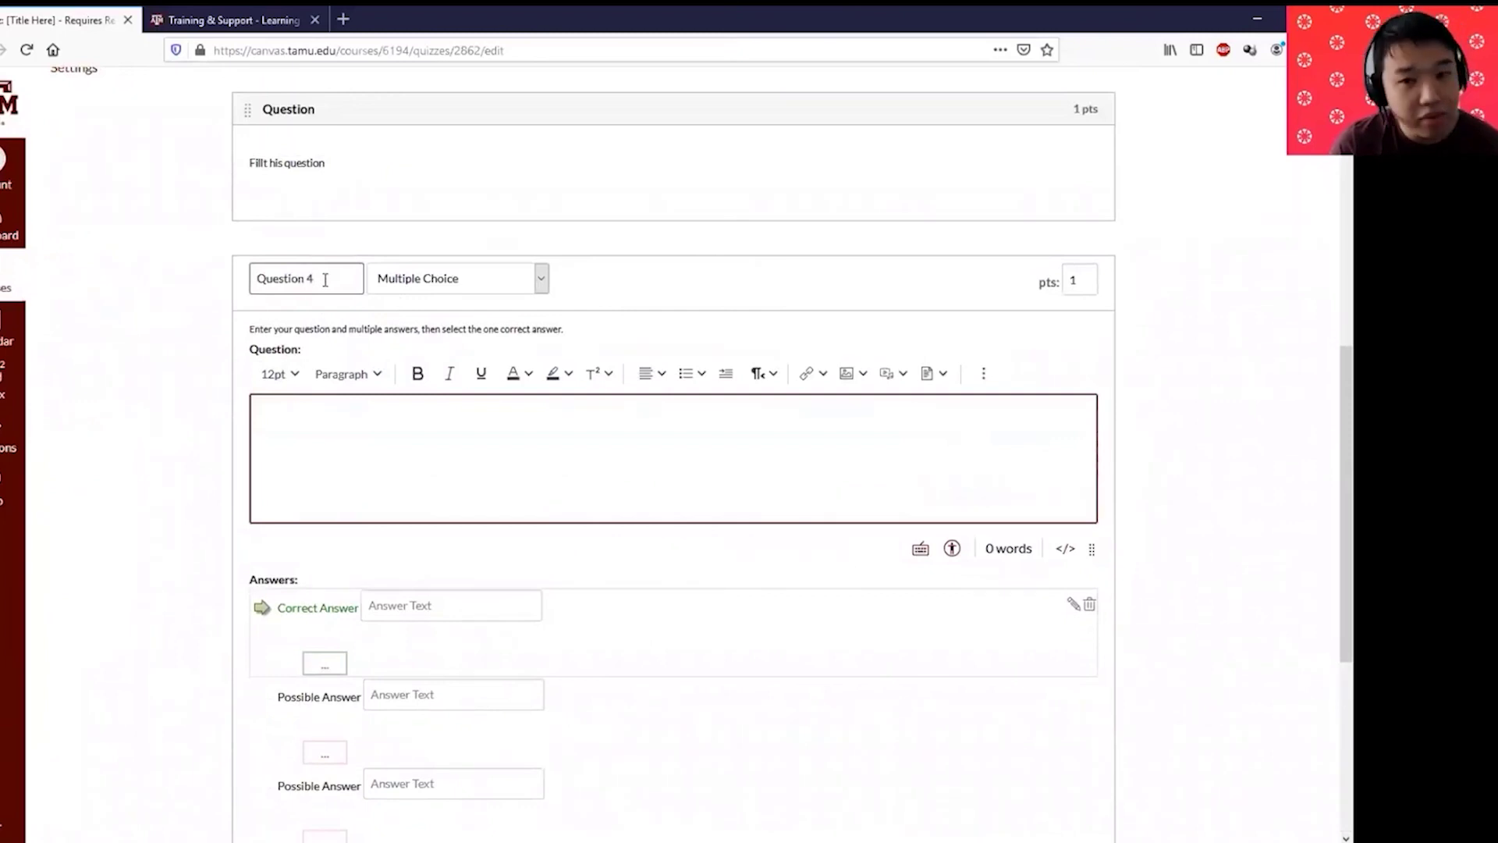
{"action": "left_click", "coordinate": [430, 287]}
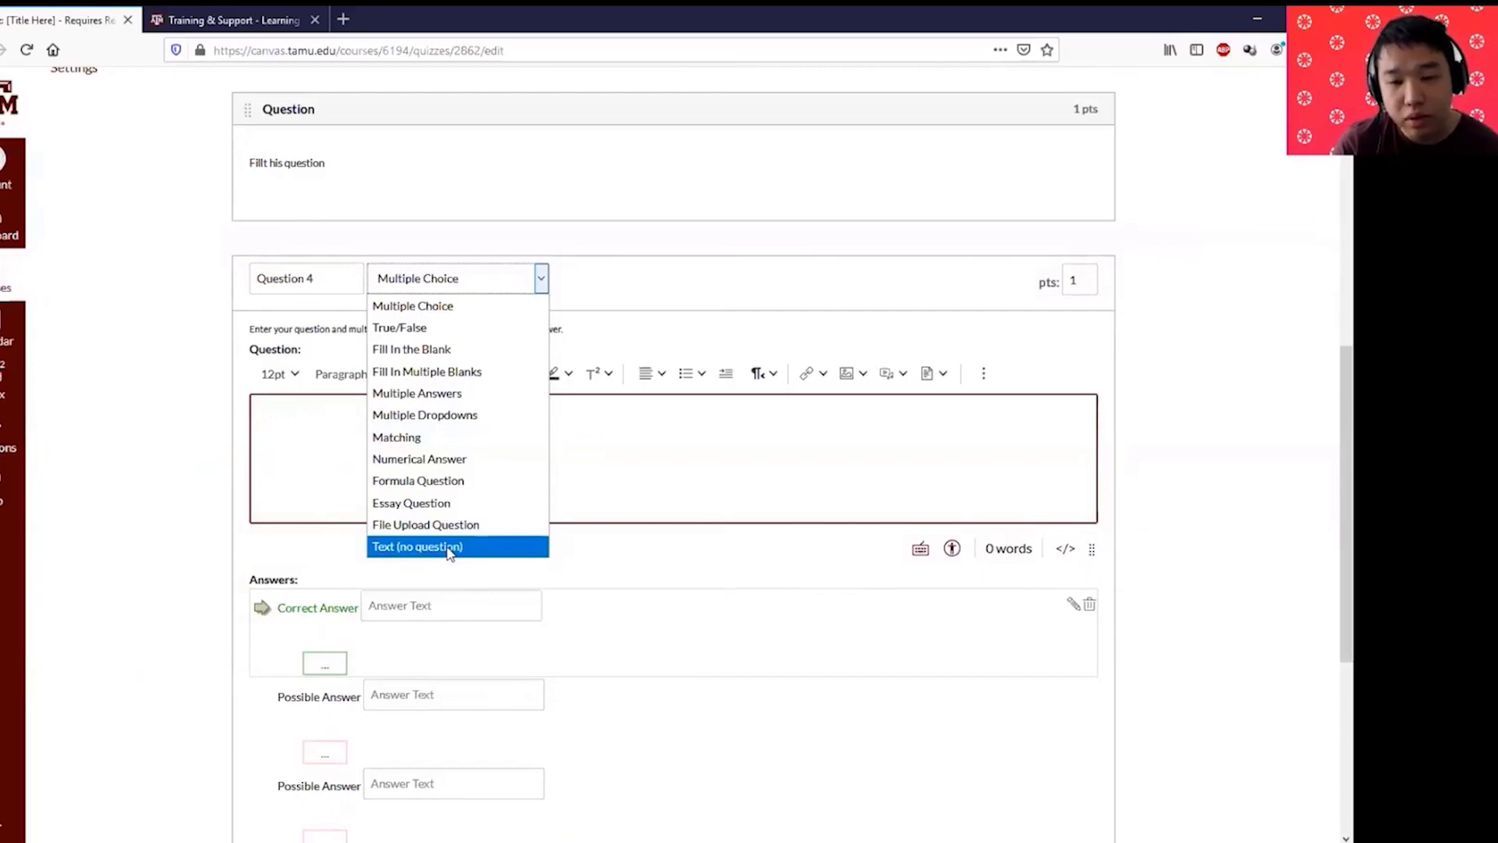
{"action": "left_click", "coordinate": [605, 582]}
{"action": "left_click", "coordinate": [399, 442]}
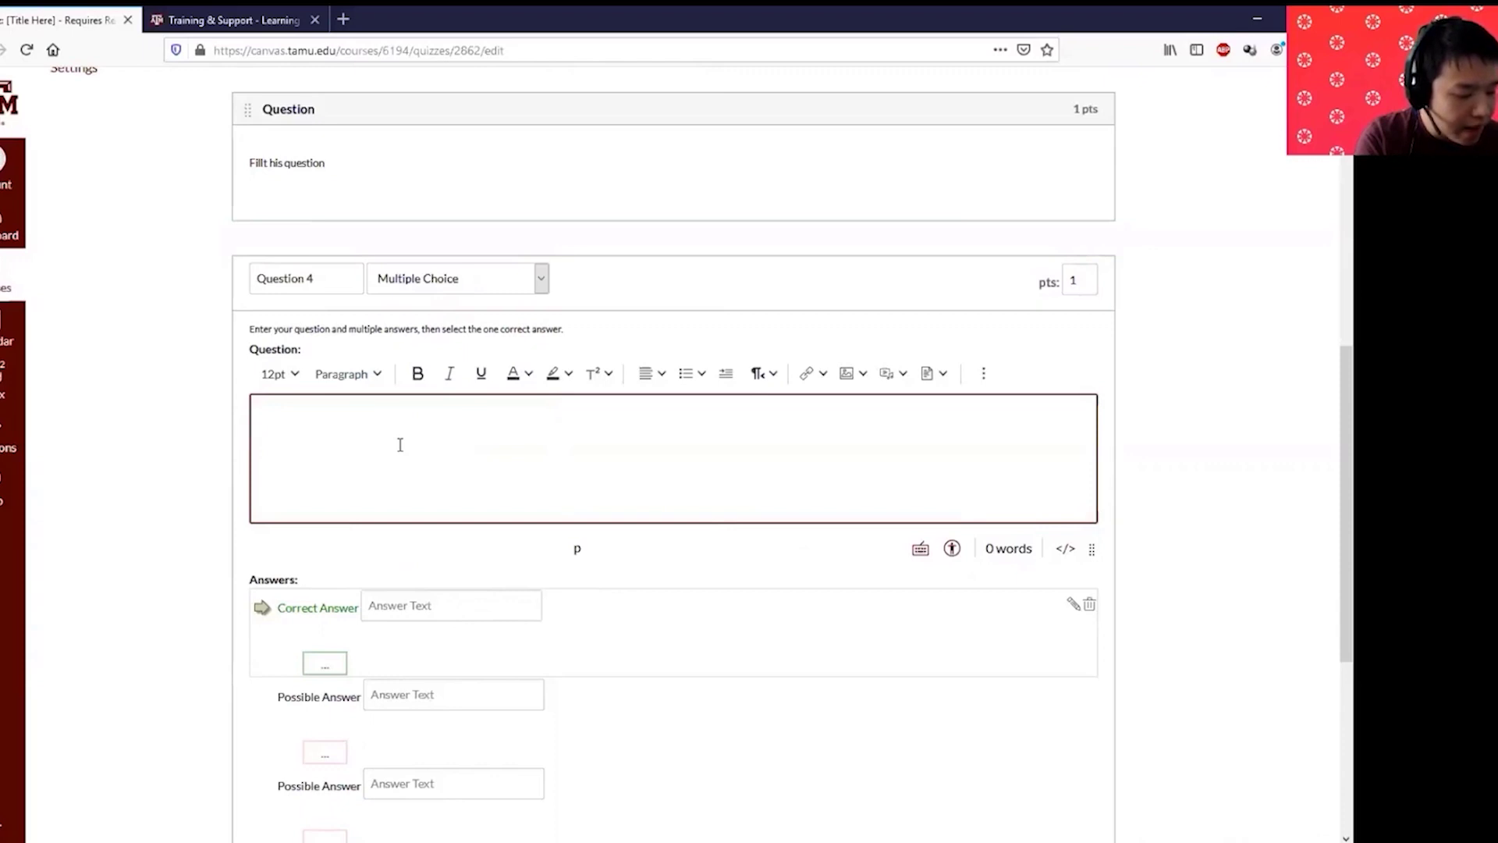
Step: Type the prompt 'What is my favorite animal?', fixing the misspelling of favorite
{"action": "type", "text": "What is"}
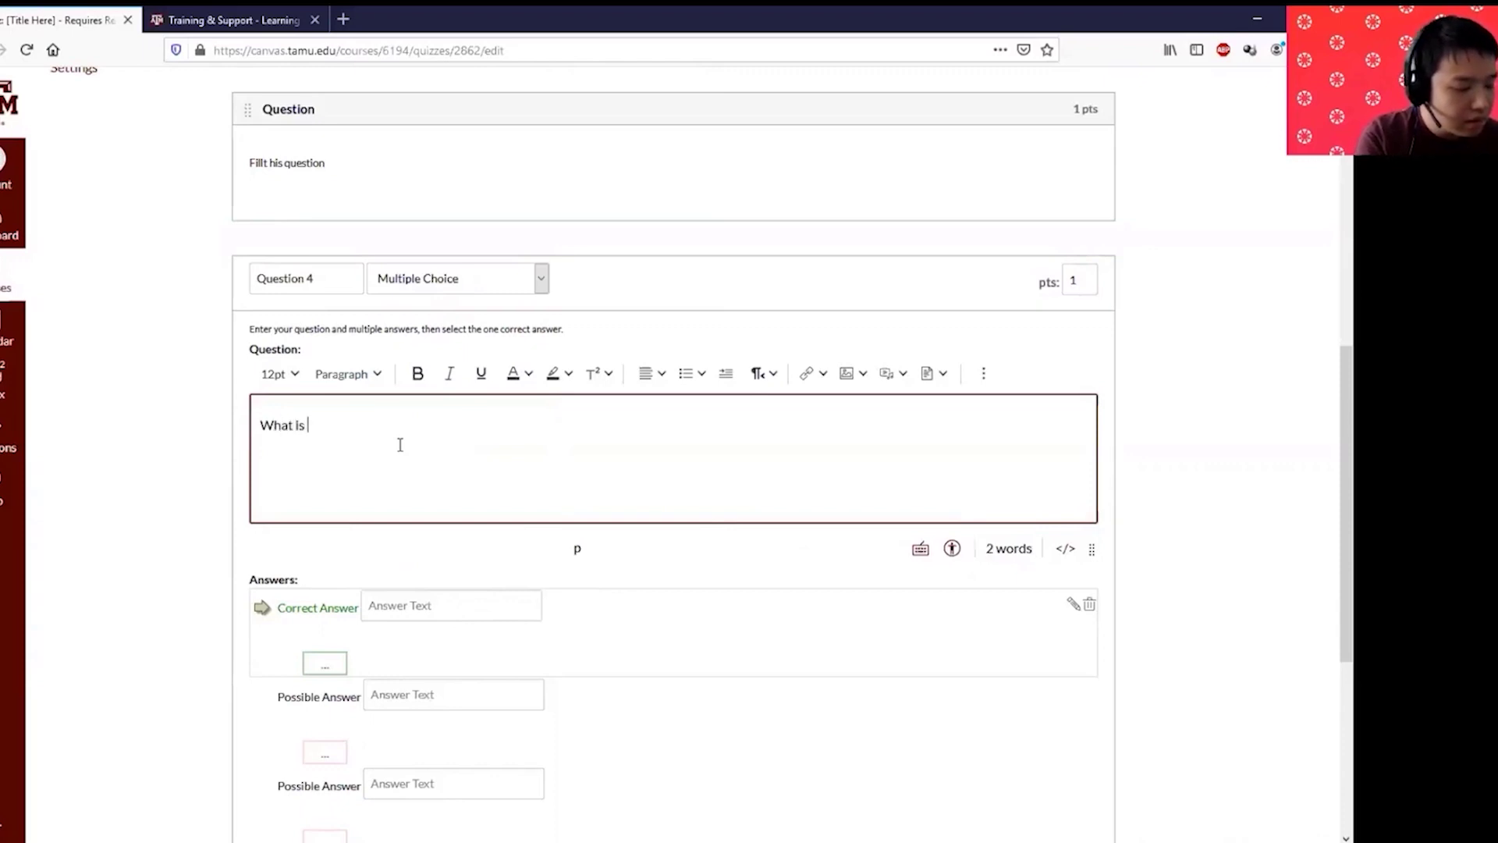
{"action": "type", "text": " my favoi"}
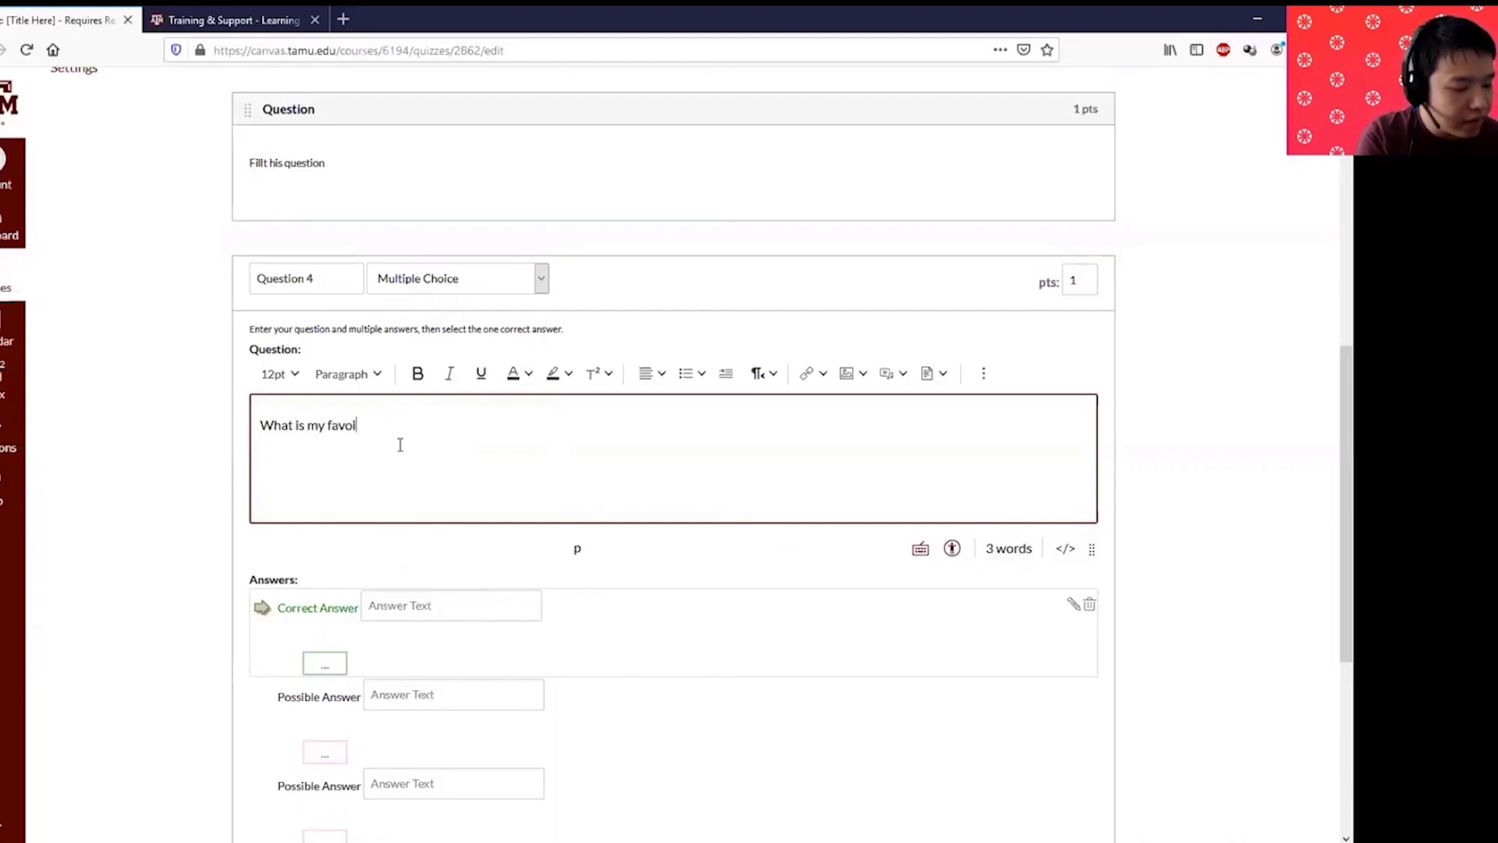
{"action": "type", "text": "te animal"}
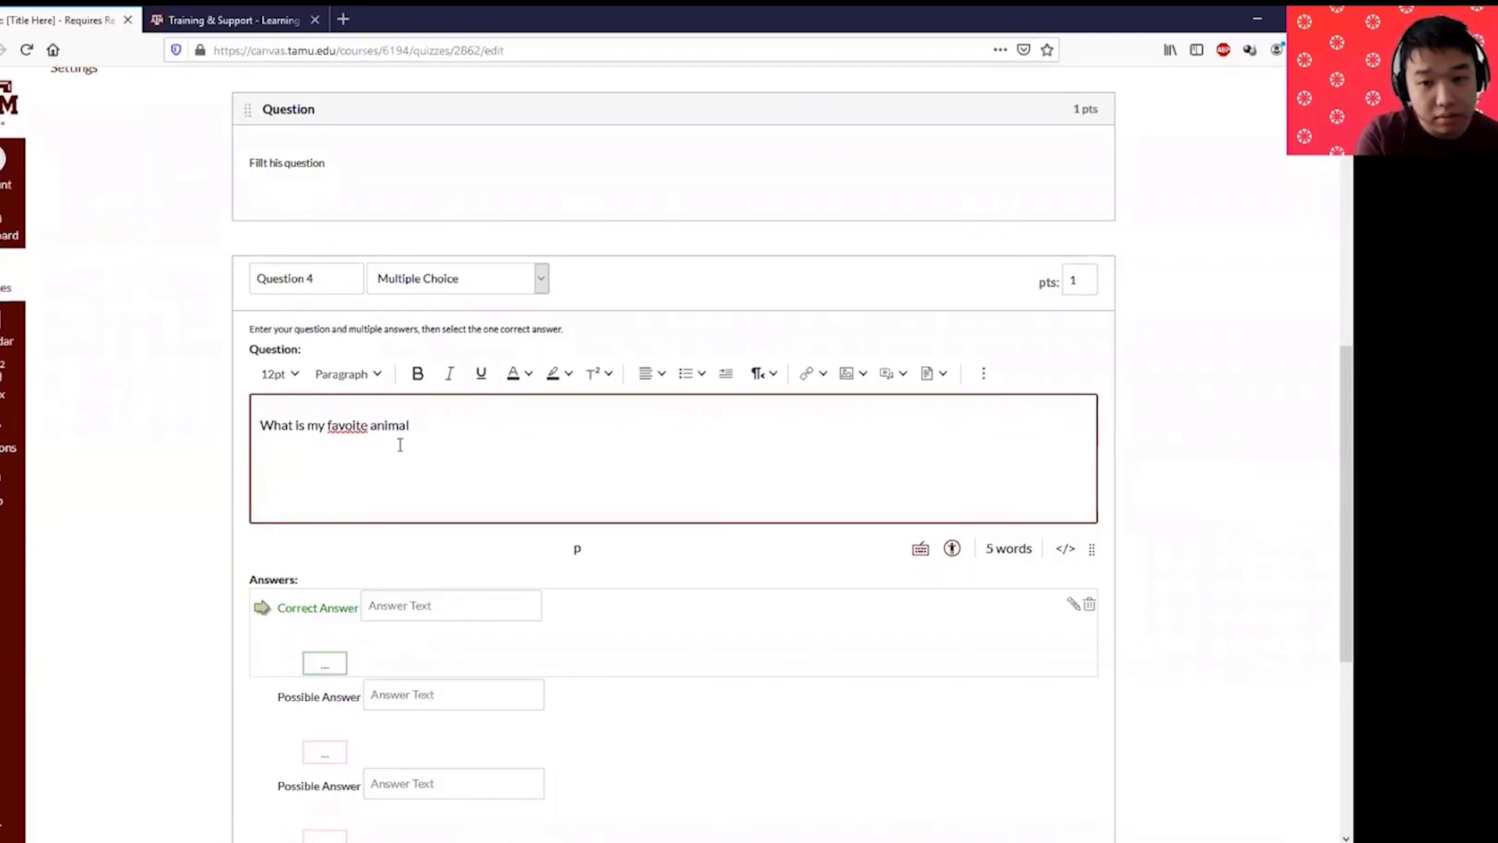
{"action": "key", "text": "BackSpace"}
{"action": "key", "text": "BackSpace"}
{"action": "key", "text": "BackSpace"}
{"action": "key", "text": "BackSpace"}
{"action": "key", "text": "BackSpace"}
{"action": "key", "text": "BackSpace"}
{"action": "key", "text": "BackSpace"}
{"action": "key", "text": "BackSpace"}
{"action": "key", "text": "BackSpace"}
{"action": "key", "text": "BackSpace"}
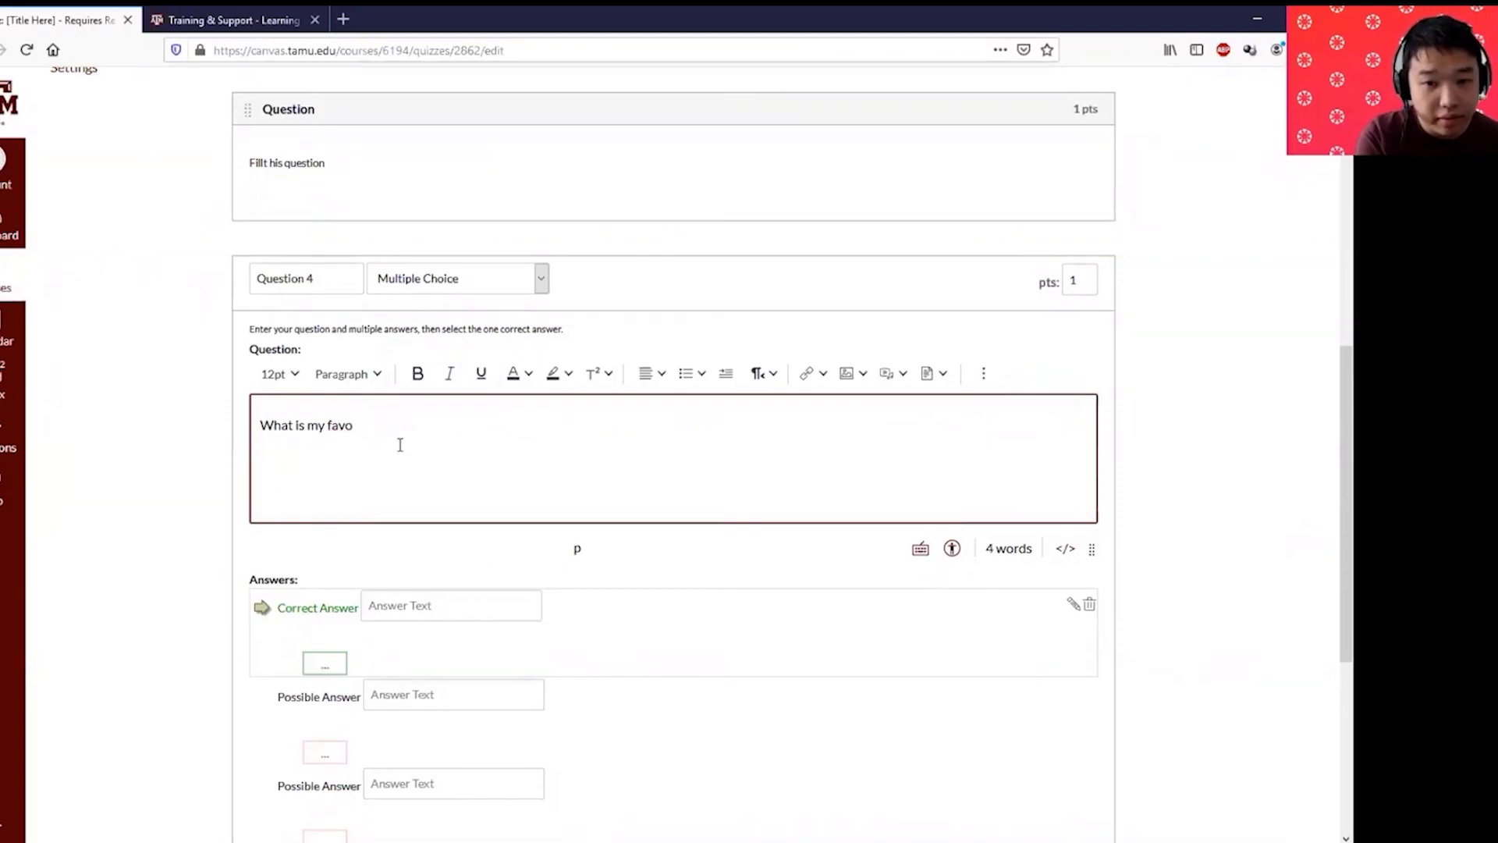
{"action": "type", "text": "rite anima"}
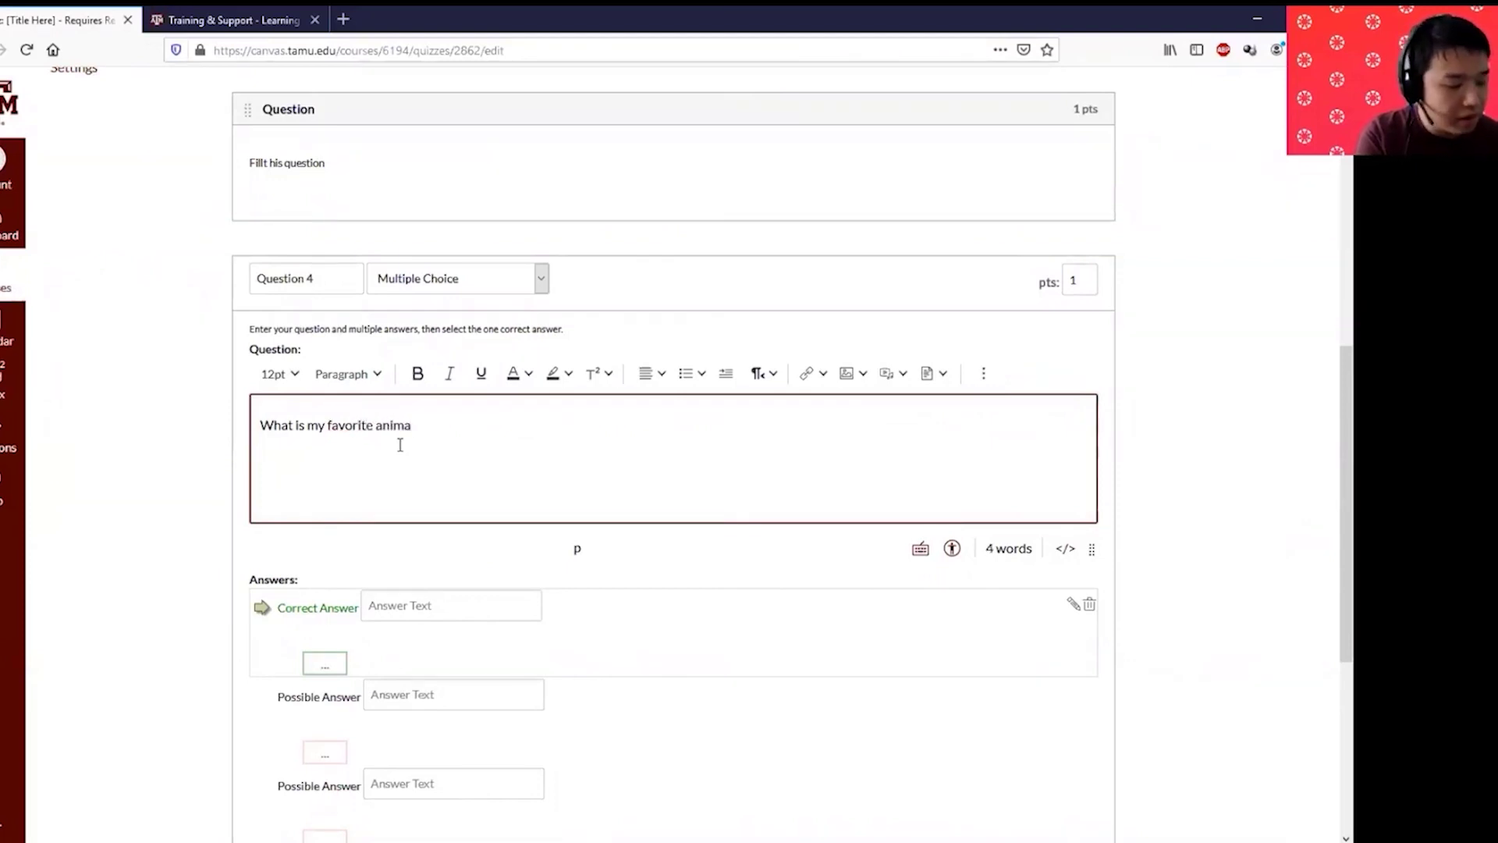
{"action": "type", "text": "l?"}
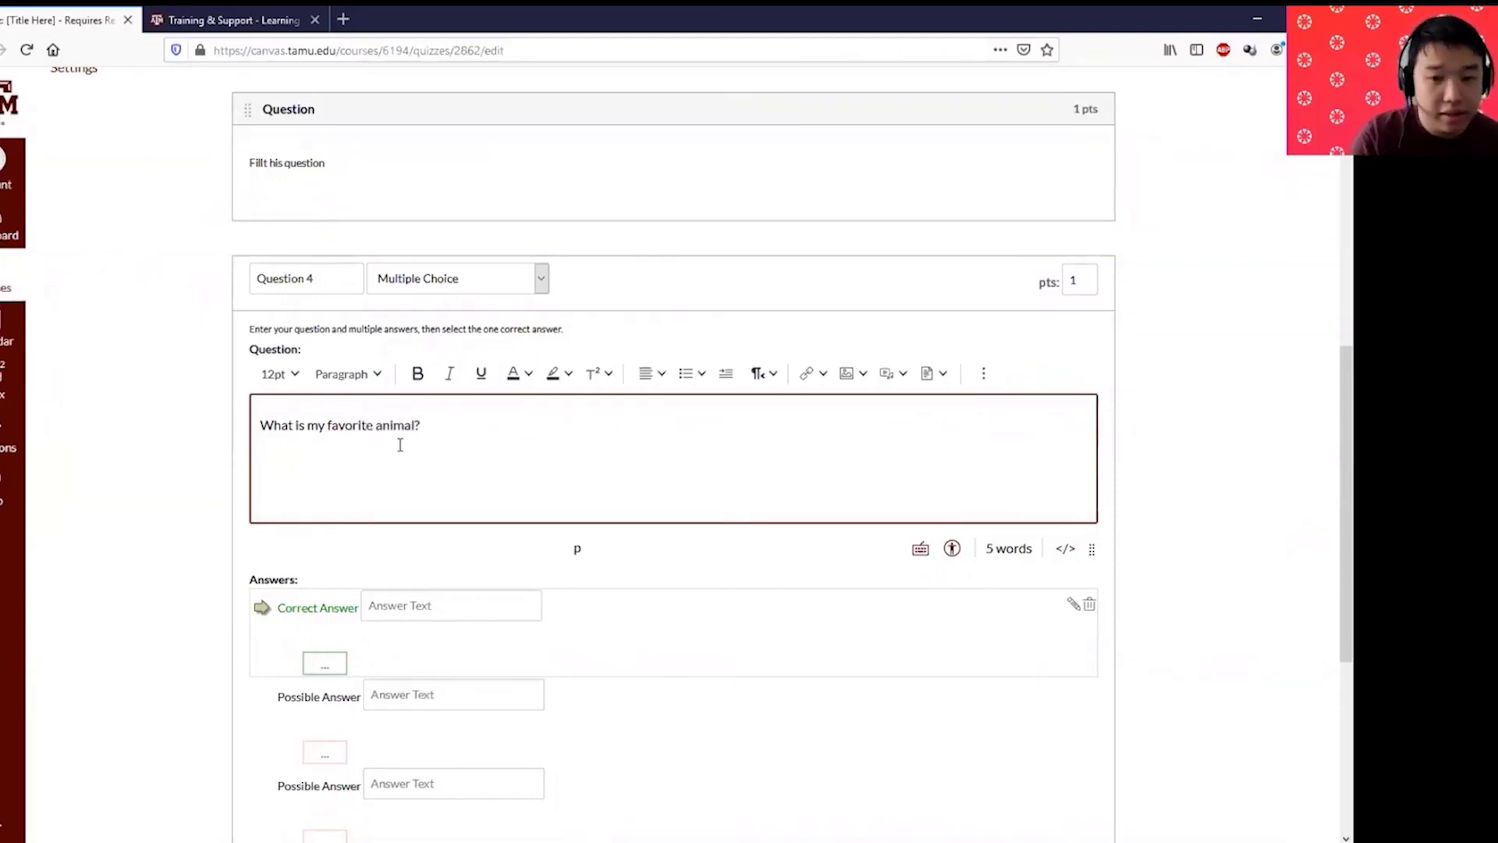
{"action": "left_click", "coordinate": [398, 612]}
Step: Enter the answer choices Dog, Cat, Cow and Horse
{"action": "type", "text": "Dog"}
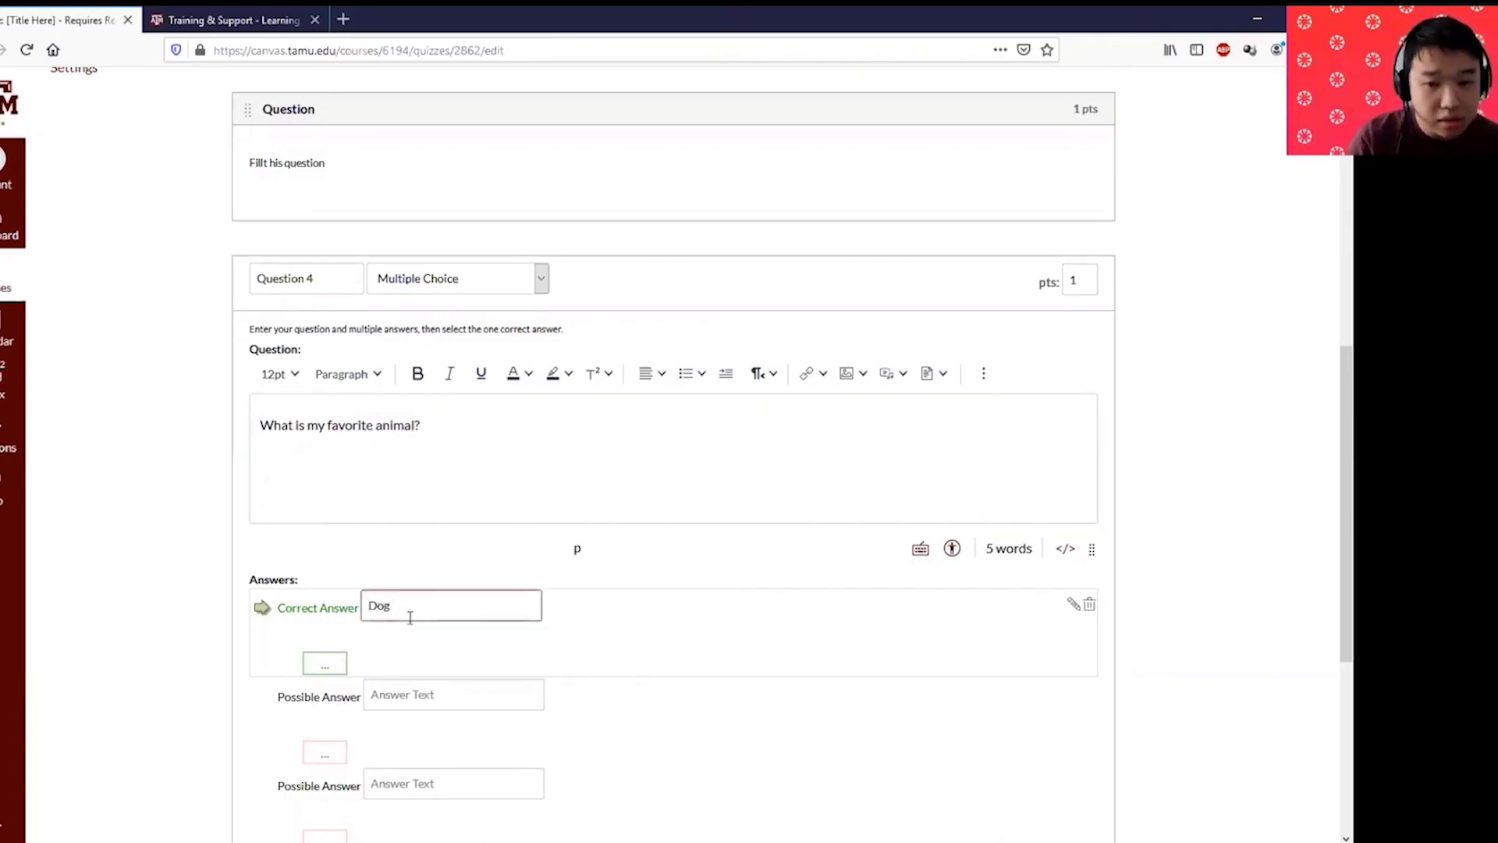
{"action": "scroll", "coordinate": [410, 617], "scroll_direction": "down", "scroll_amount": 1}
{"action": "left_click", "coordinate": [406, 617]}
{"action": "type", "text": "Cat"}
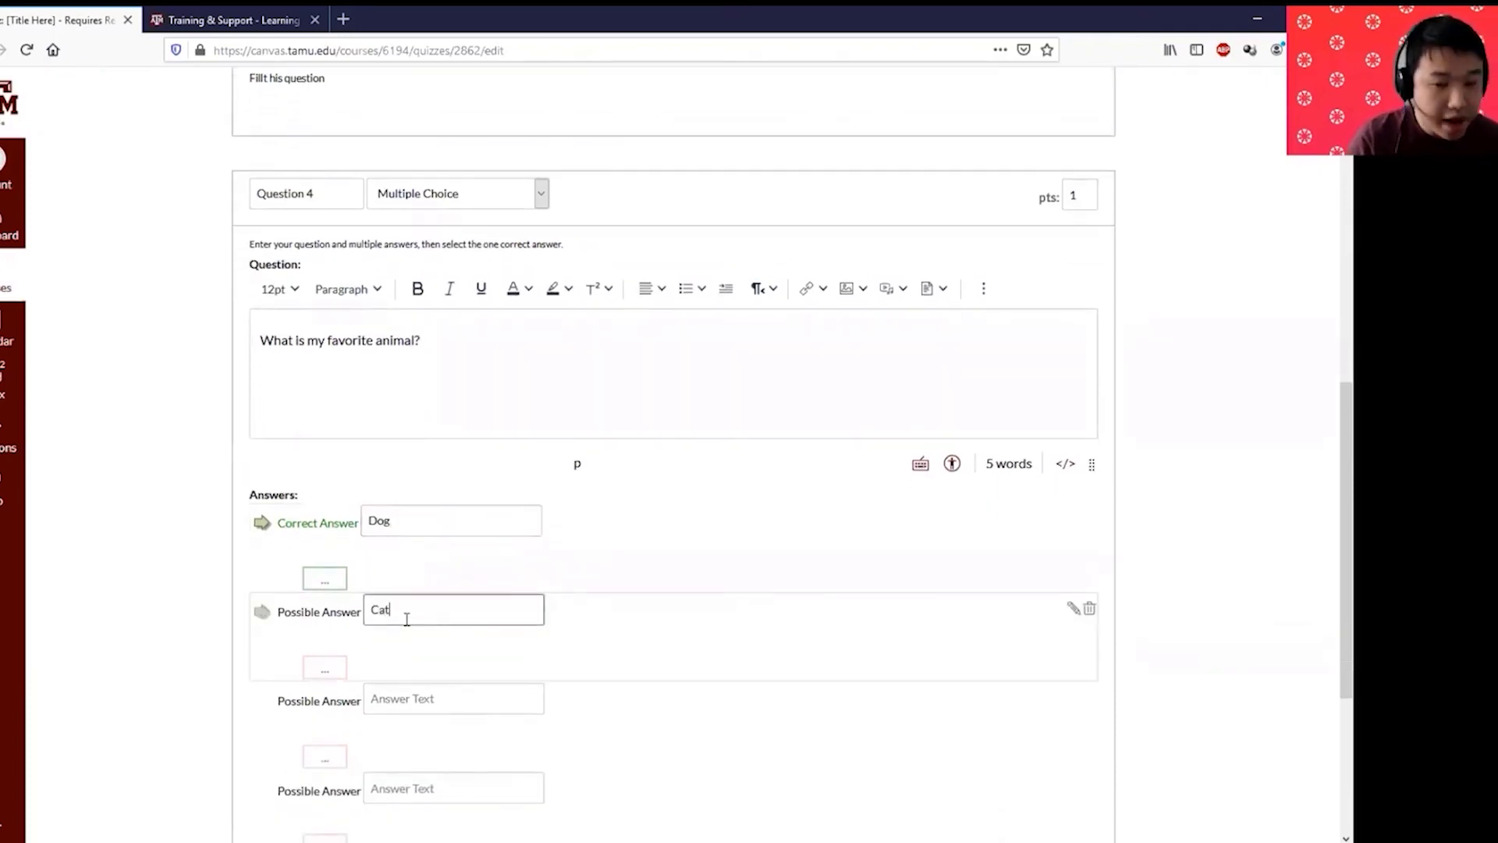
{"action": "scroll", "coordinate": [406, 618], "scroll_direction": "down", "scroll_amount": 1}
{"action": "left_click", "coordinate": [398, 612]}
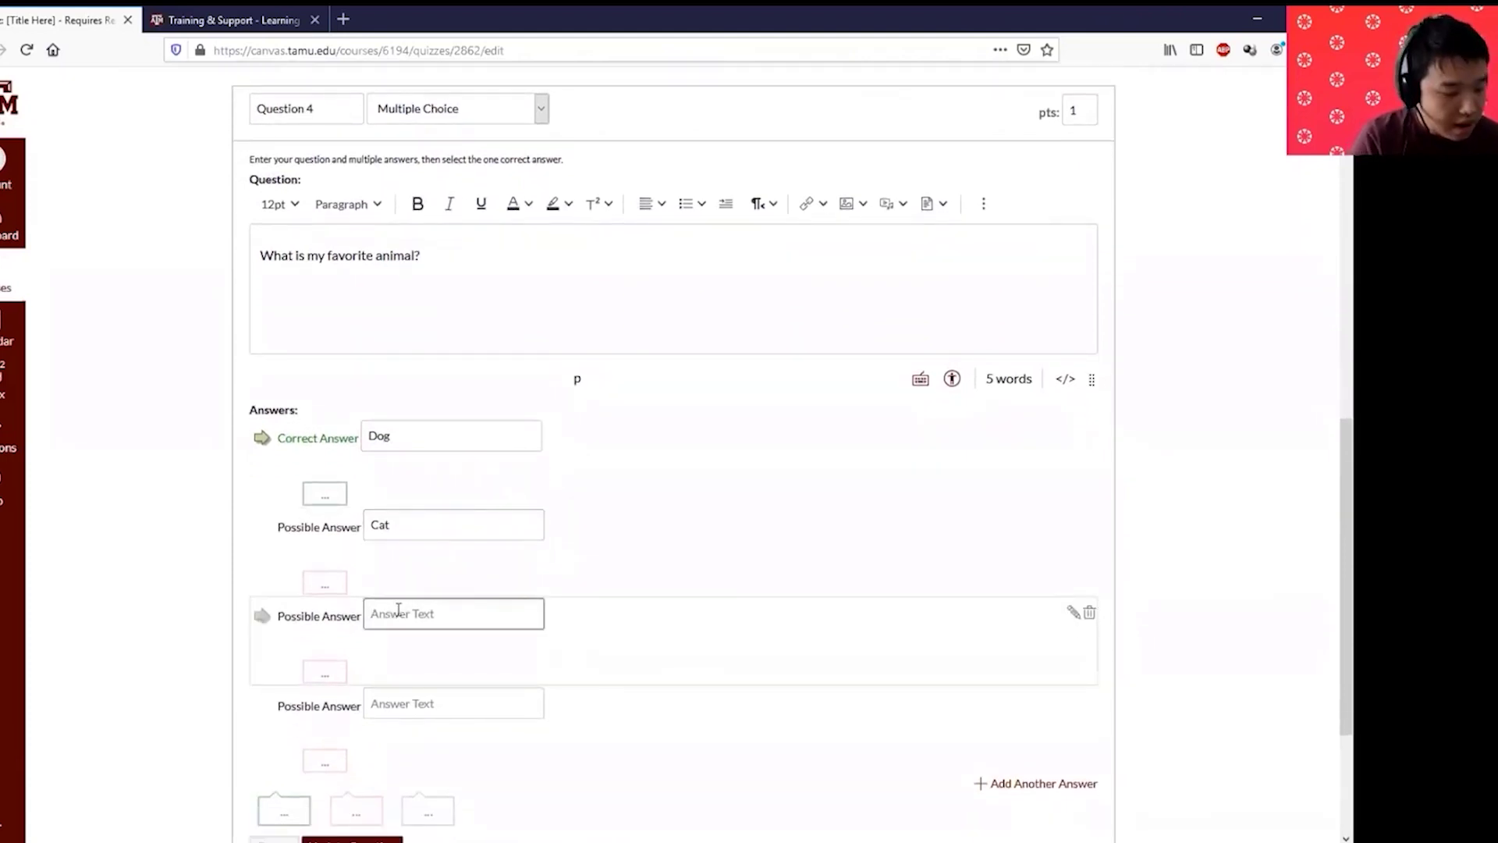
{"action": "type", "text": "Cow"}
{"action": "left_click", "coordinate": [380, 706]}
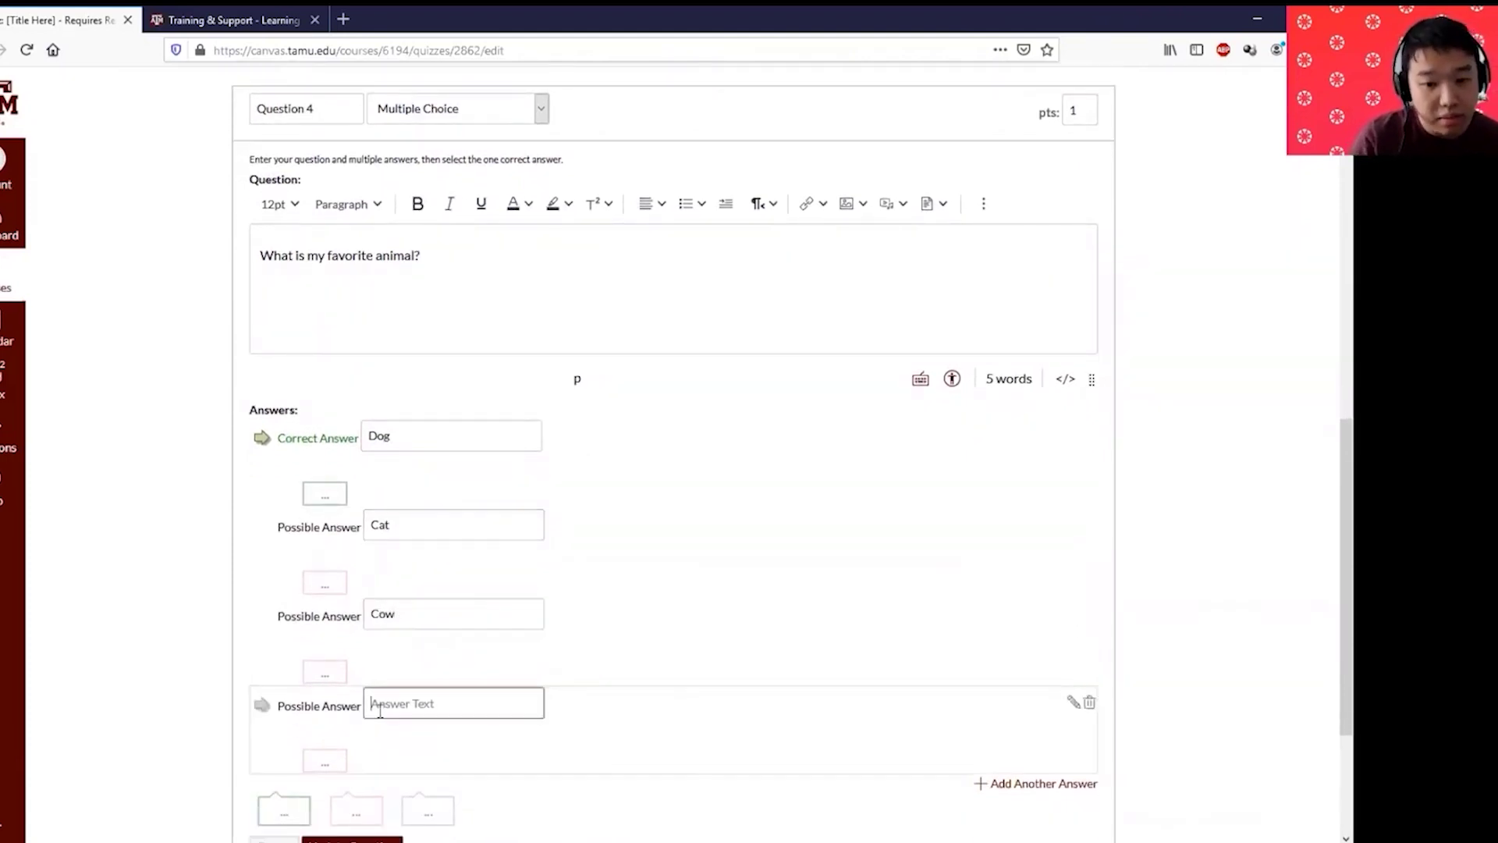
{"action": "type", "text": "Horse"}
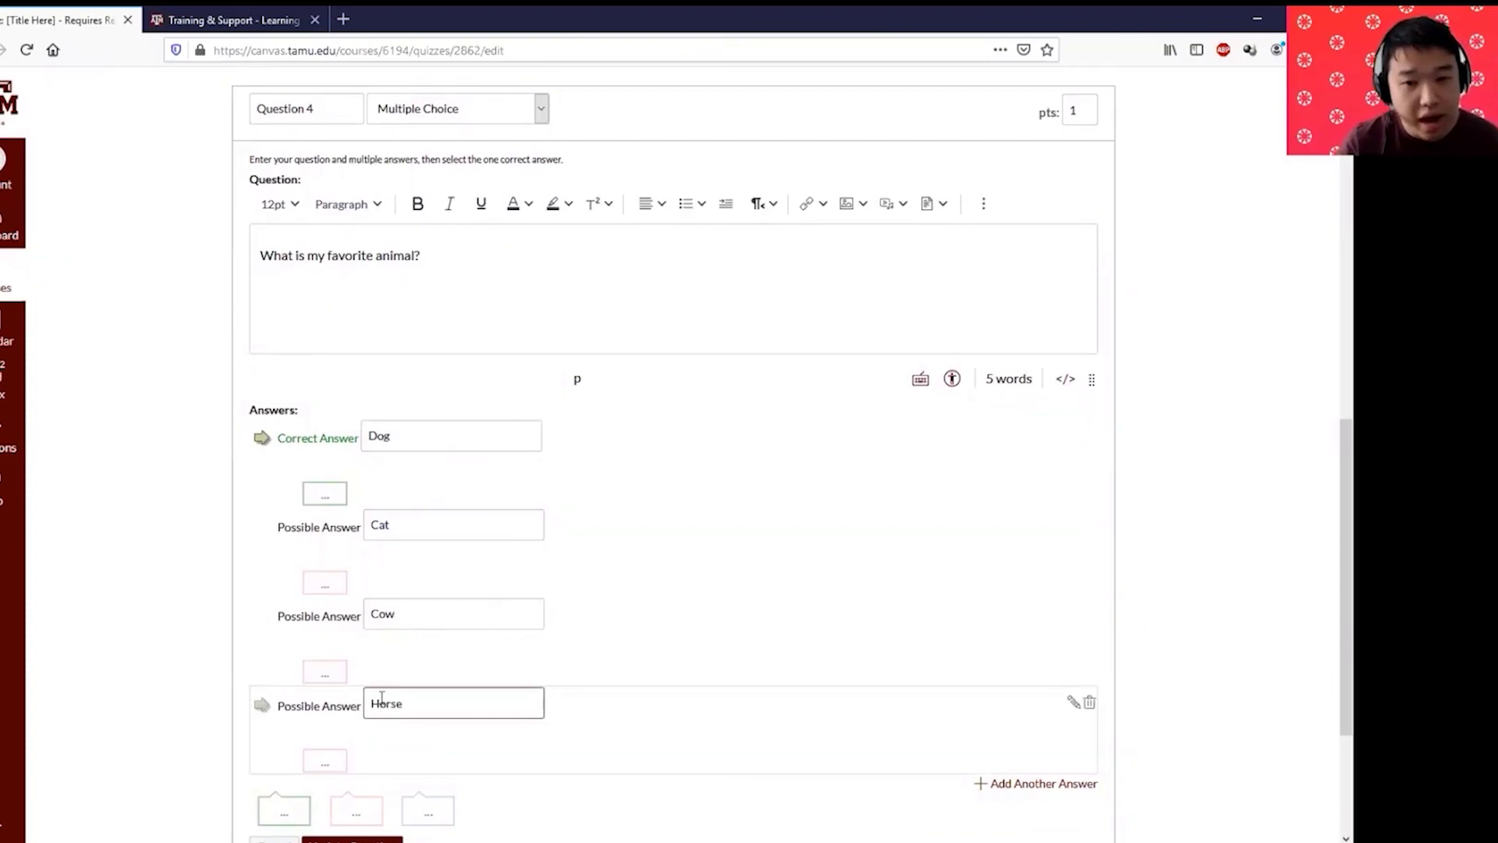
Step: Mark Horse as the correct answer and open the correct-answer comments
{"action": "left_click", "coordinate": [261, 527]}
{"action": "left_click", "coordinate": [262, 616]}
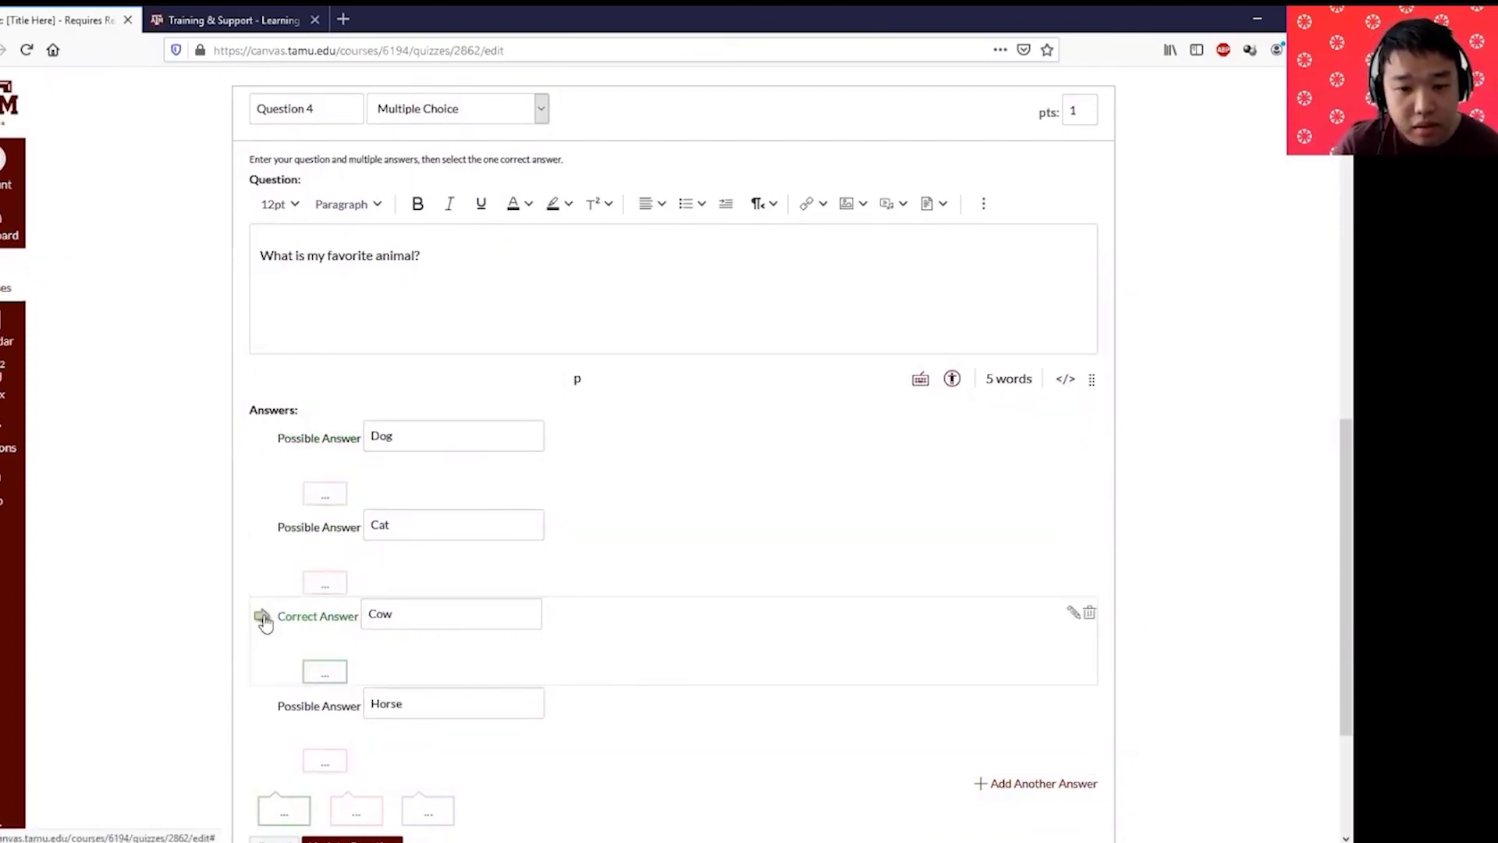
{"action": "left_click", "coordinate": [263, 708]}
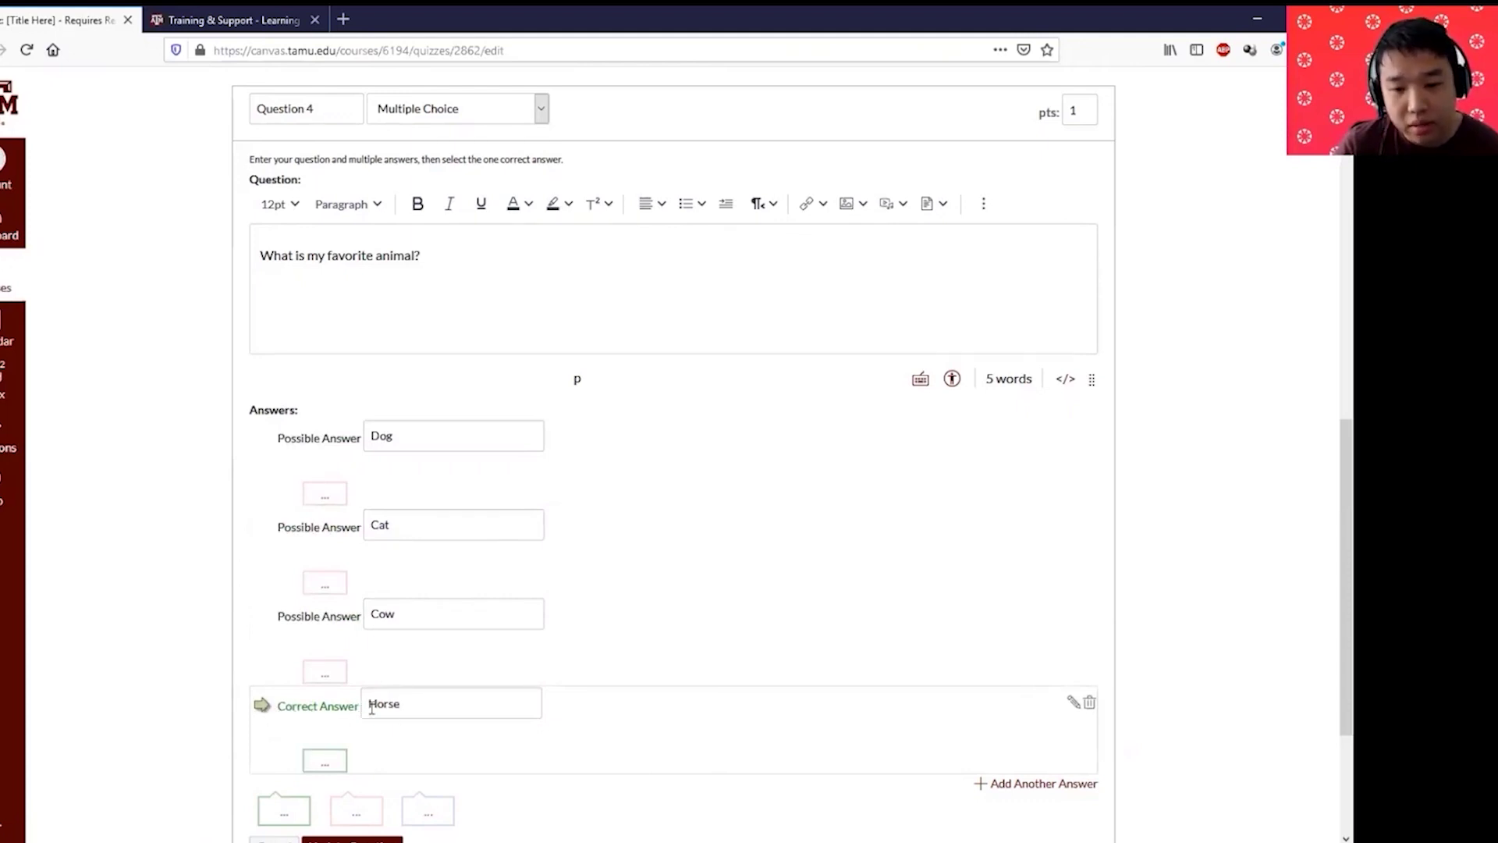
{"action": "scroll", "coordinate": [394, 708], "scroll_direction": "down", "scroll_amount": 3}
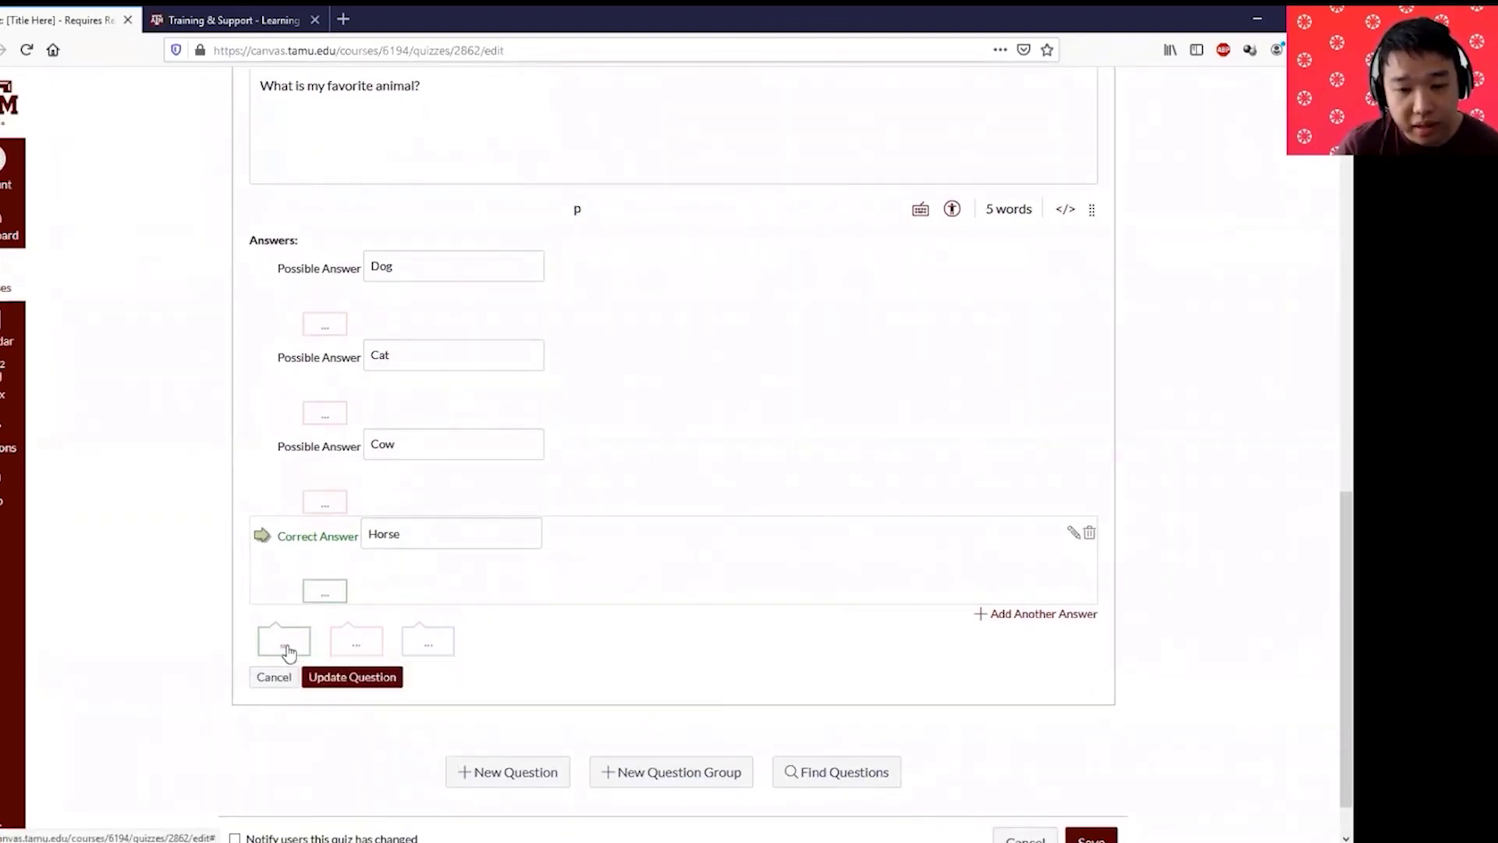
{"action": "left_click", "coordinate": [286, 648]}
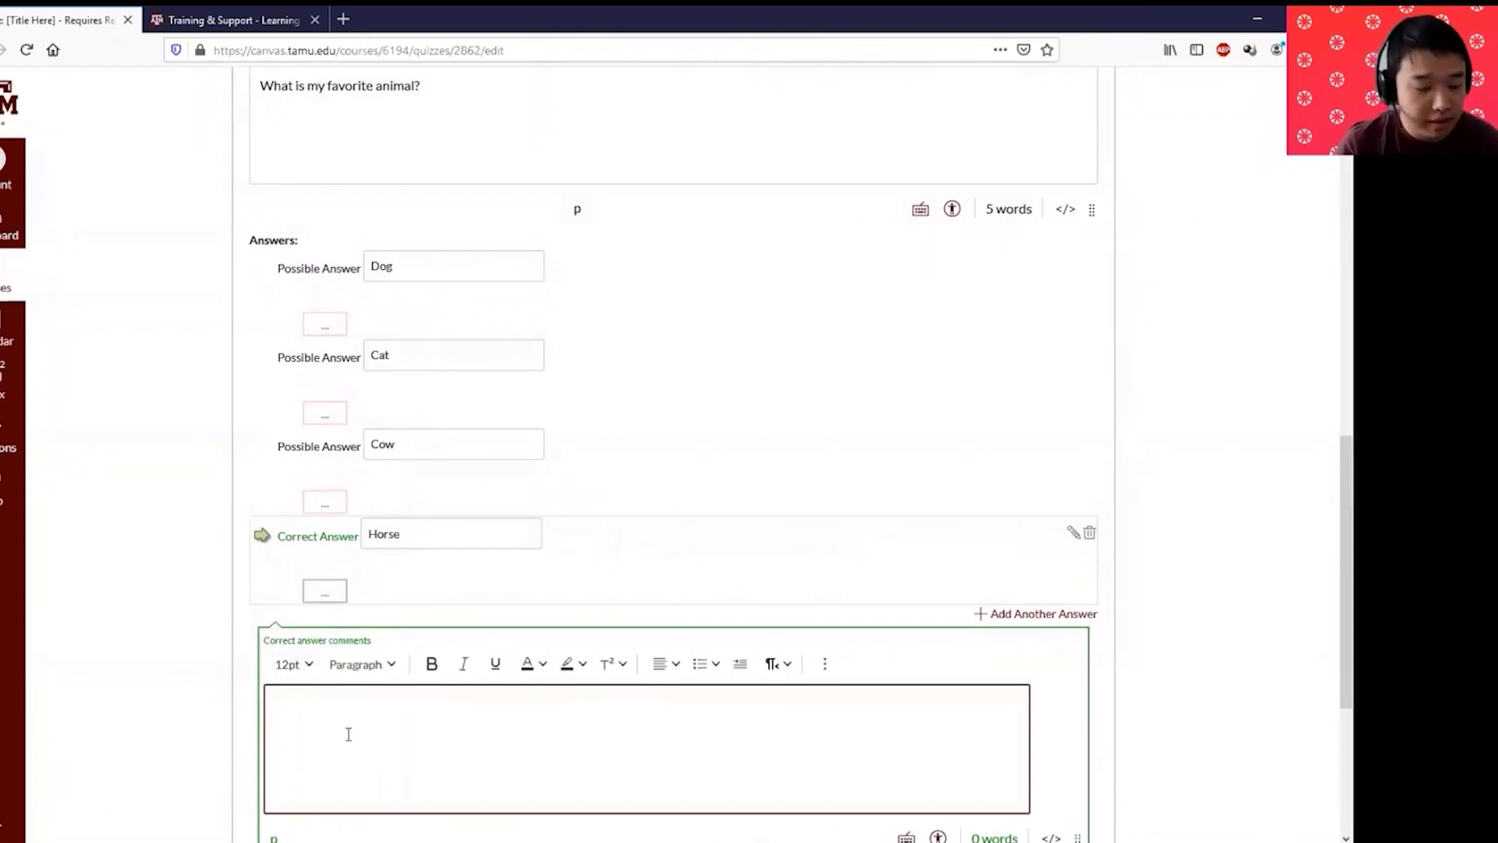
Step: Add 'Good Job' feedback for correct answers and 'Try again' for wrong answers
{"action": "type", "text": "Good Job"}
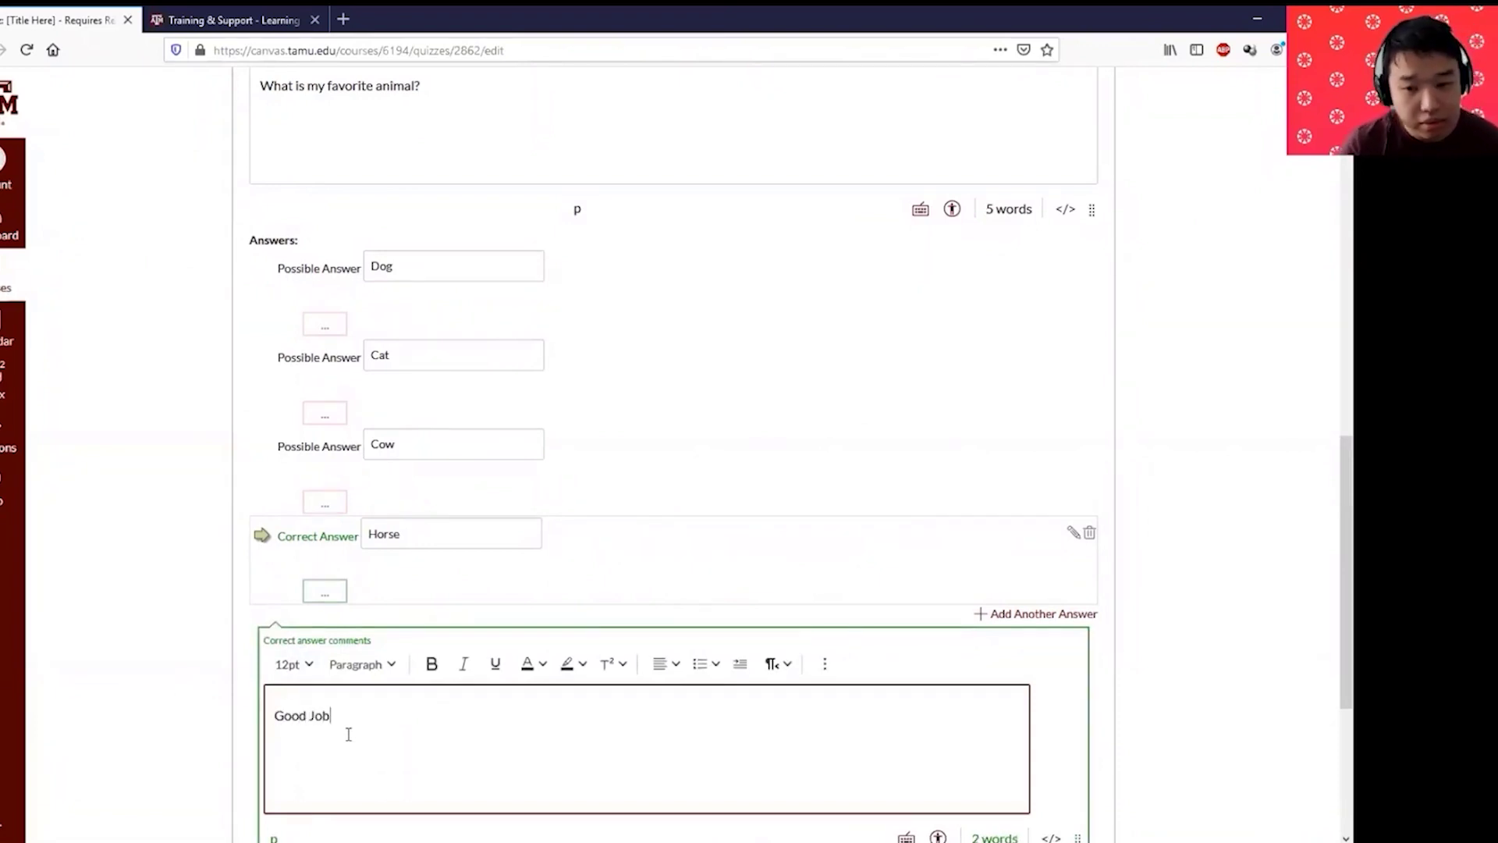
{"action": "scroll", "coordinate": [348, 728], "scroll_direction": "down", "scroll_amount": 3}
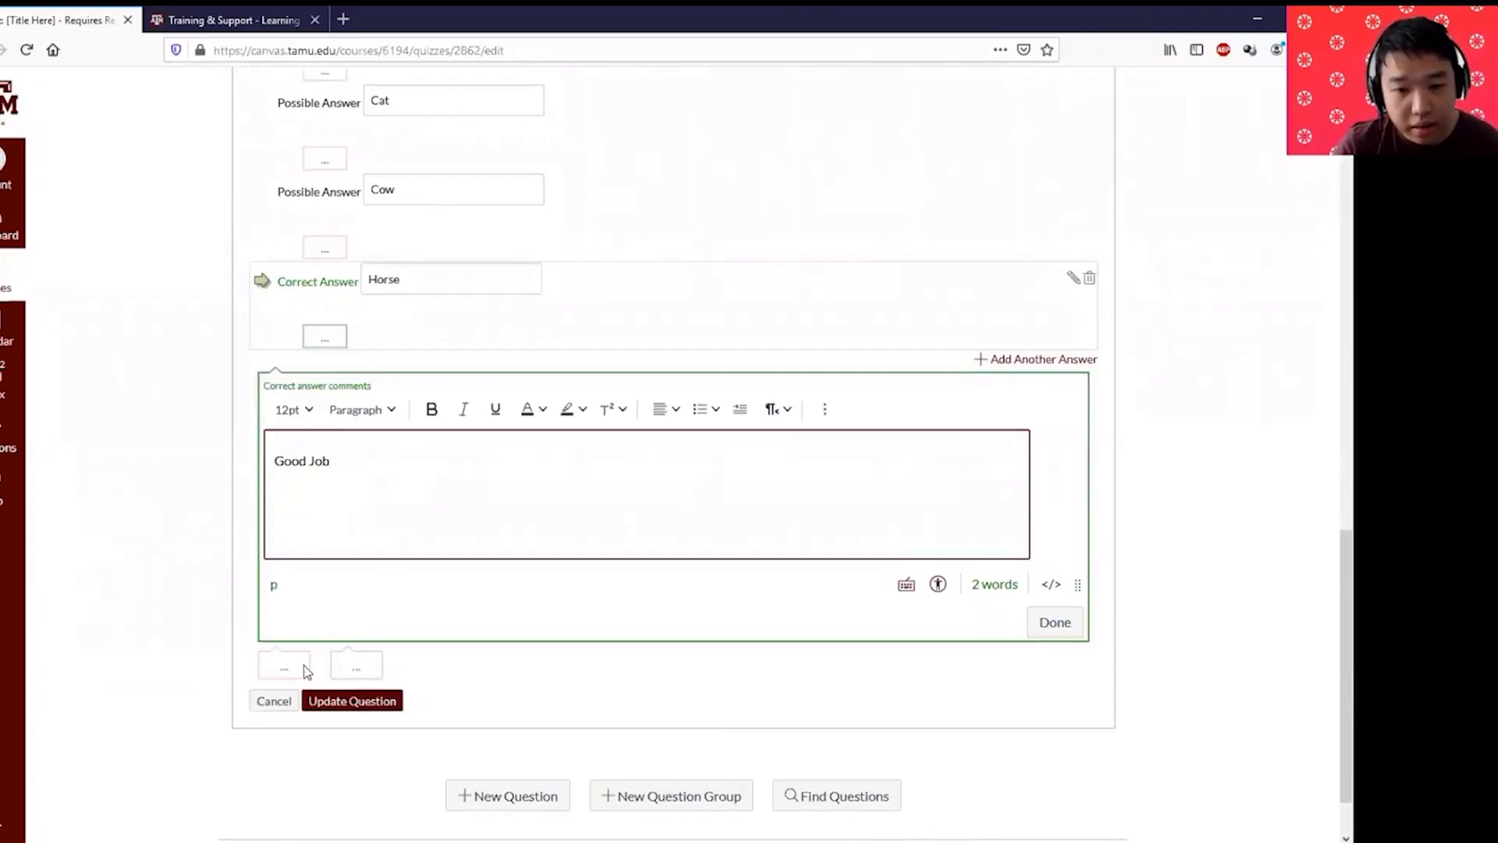
{"action": "left_click", "coordinate": [284, 666]}
{"action": "left_click", "coordinate": [338, 714]}
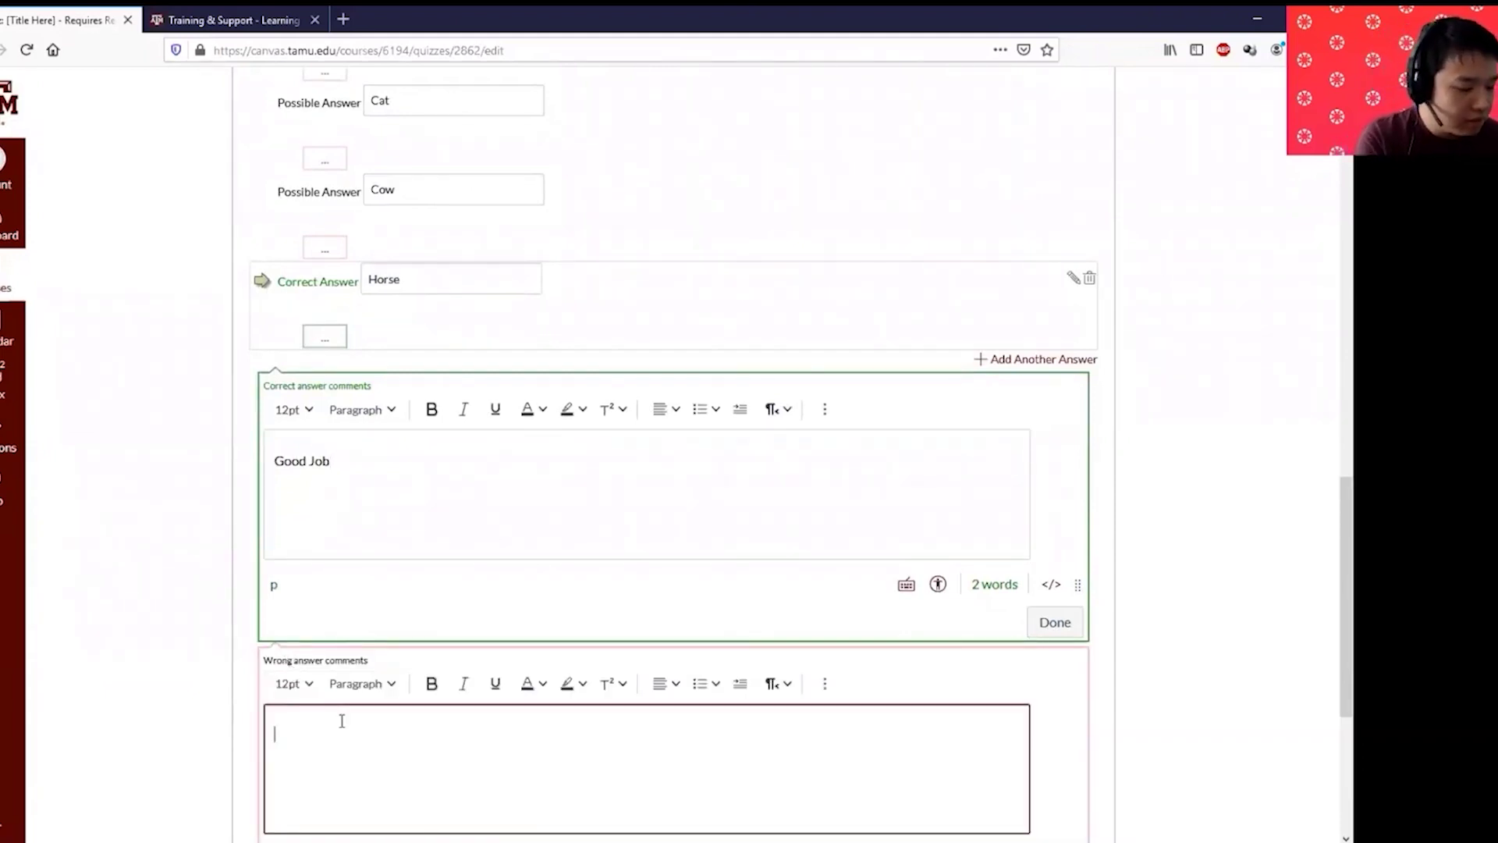
{"action": "type", "text": "Try again"}
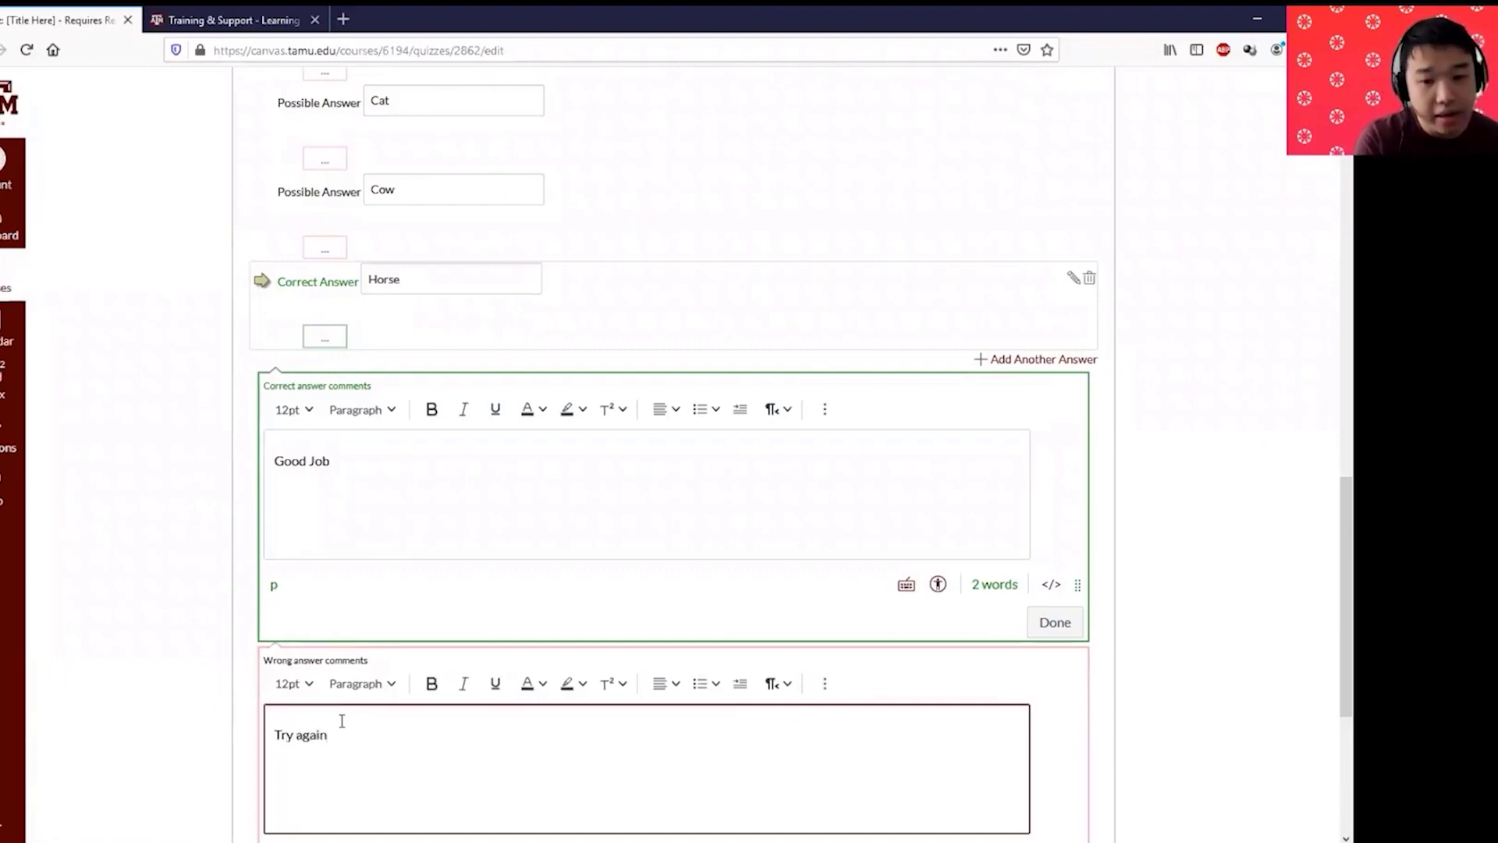
Step: Save Question 4 with Update Question, then reopen it for editing
{"action": "scroll", "coordinate": [348, 377], "scroll_direction": "up", "scroll_amount": 1}
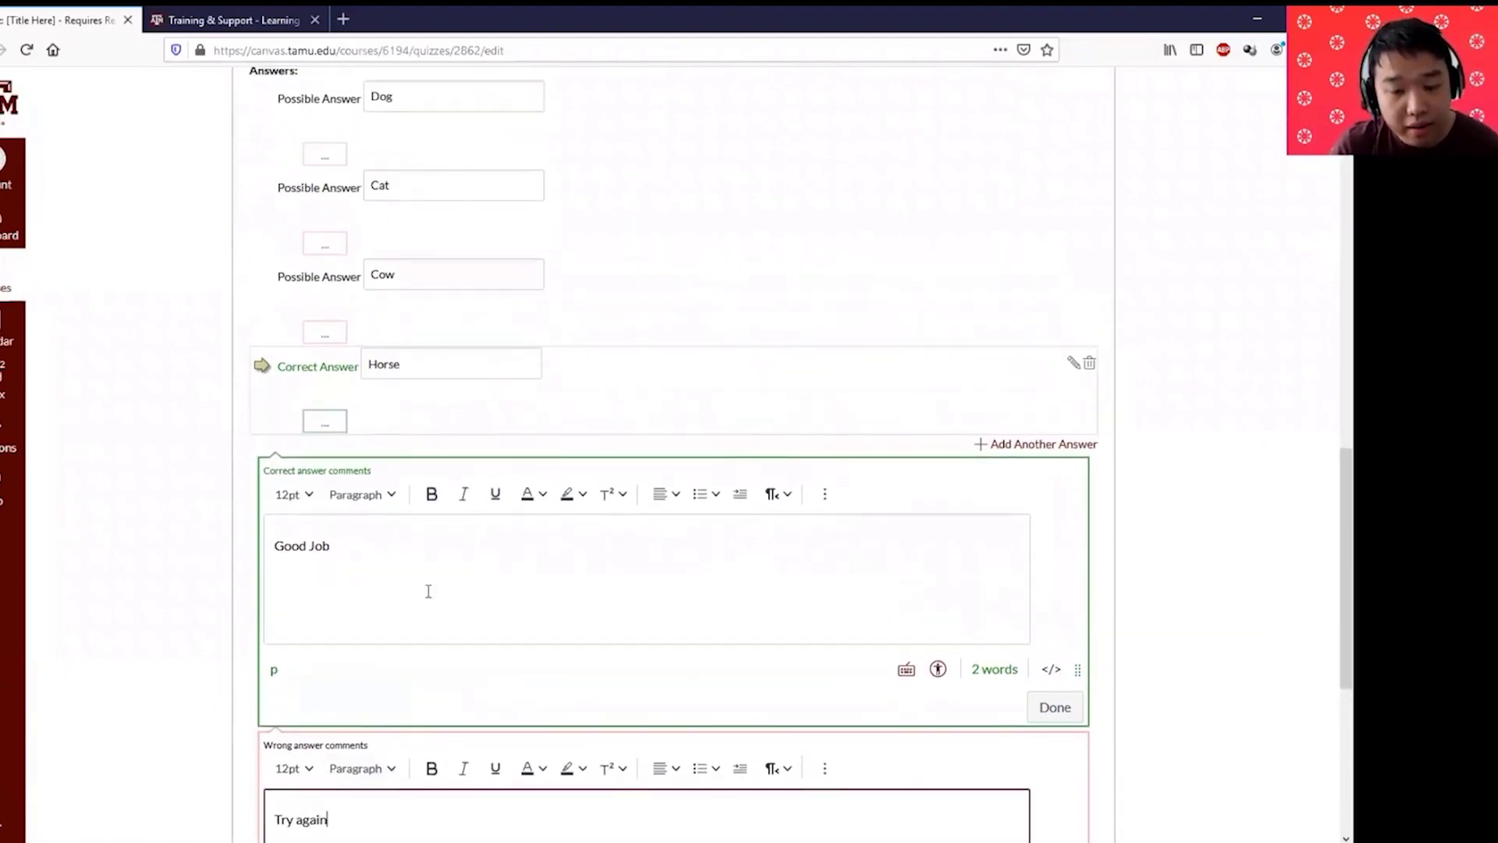
{"action": "scroll", "coordinate": [428, 591], "scroll_direction": "down", "scroll_amount": 4}
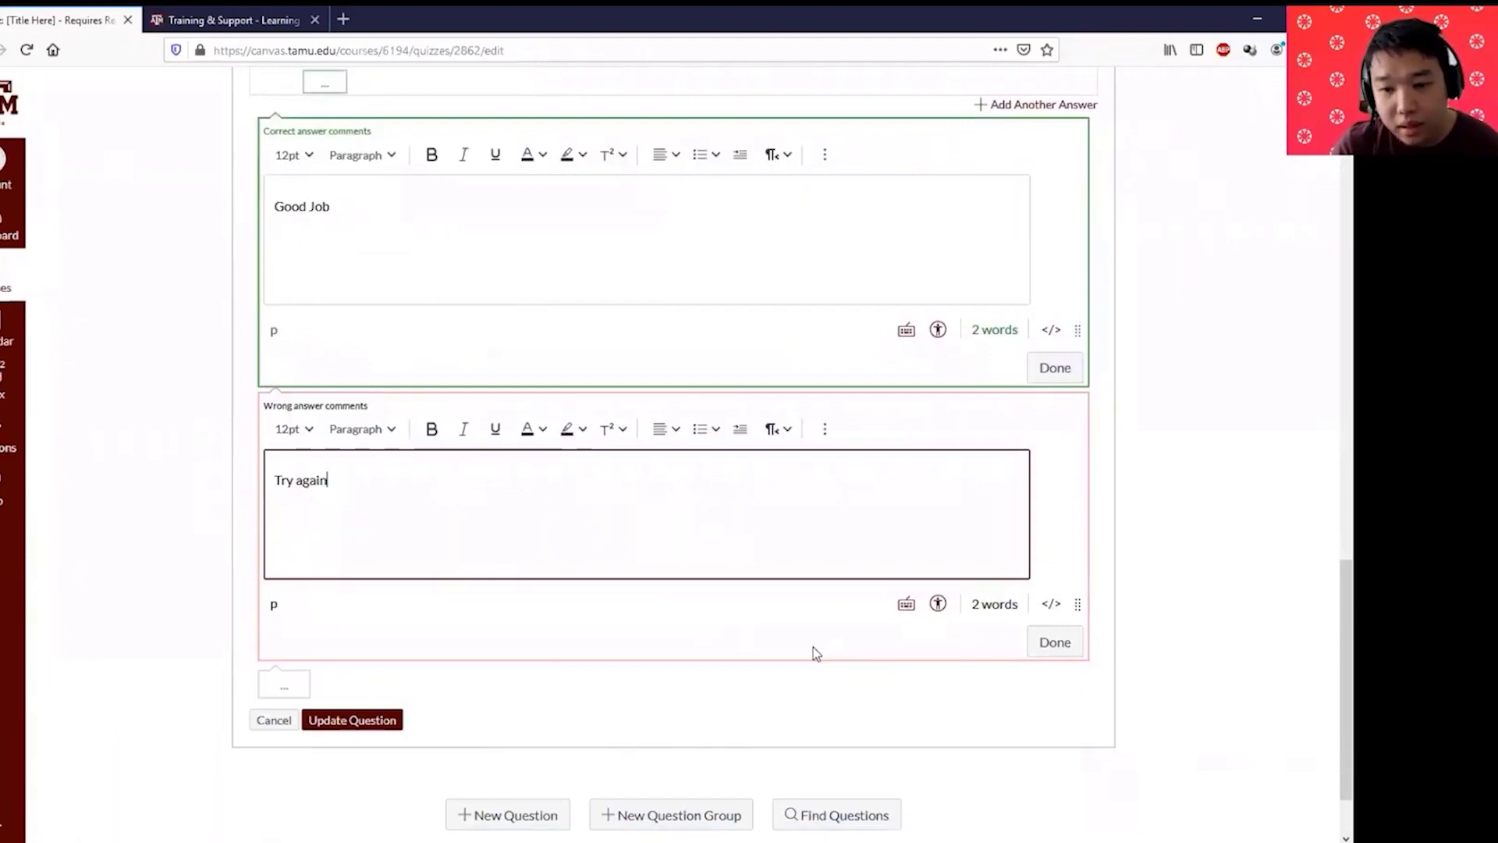
{"action": "scroll", "coordinate": [936, 652], "scroll_direction": "up", "scroll_amount": 3}
{"action": "scroll", "coordinate": [914, 657], "scroll_direction": "down", "scroll_amount": 3}
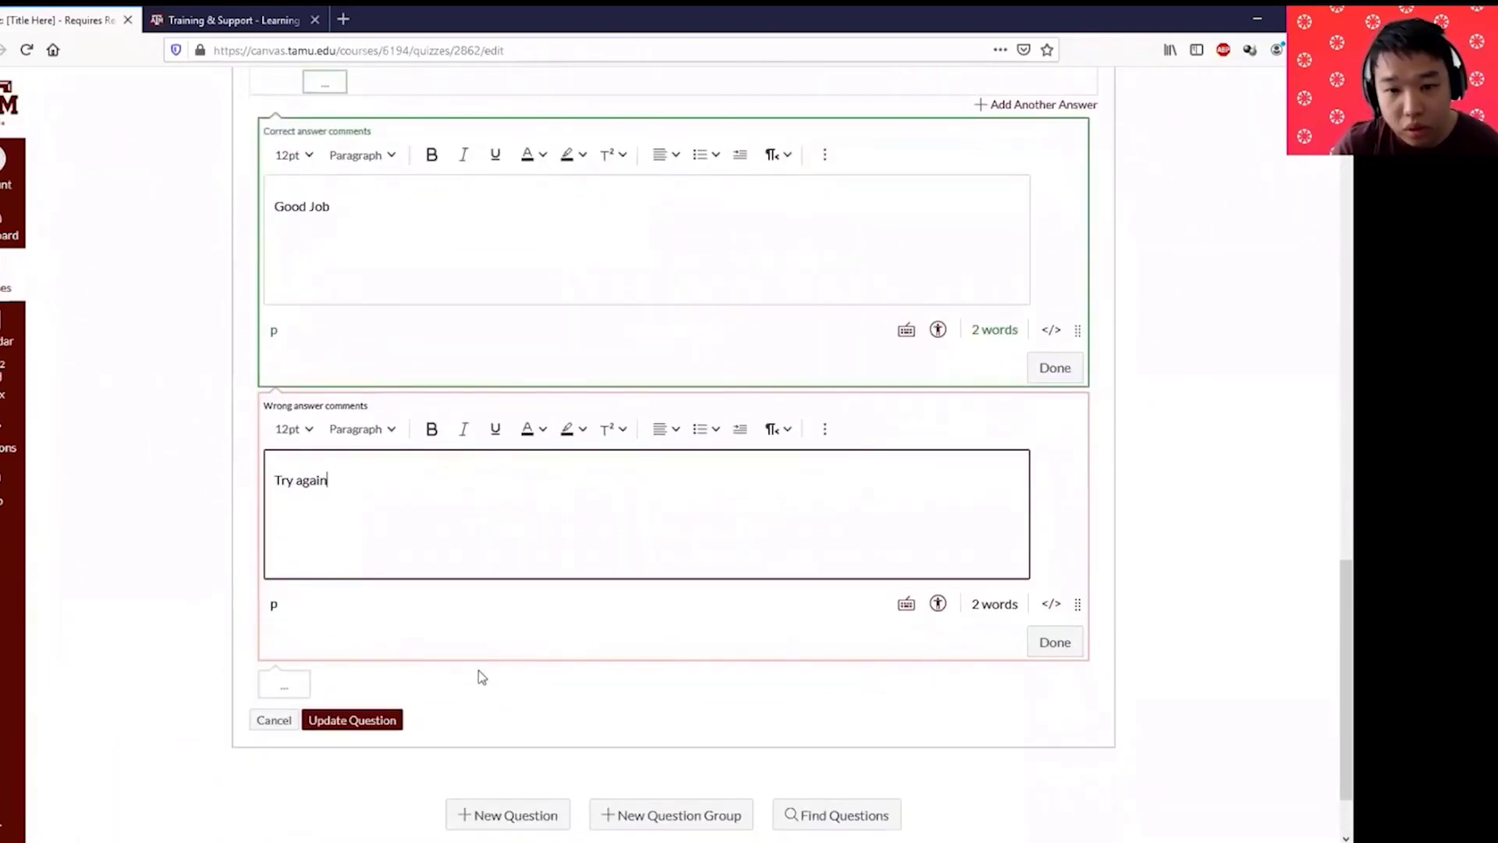
{"action": "left_click", "coordinate": [353, 721]}
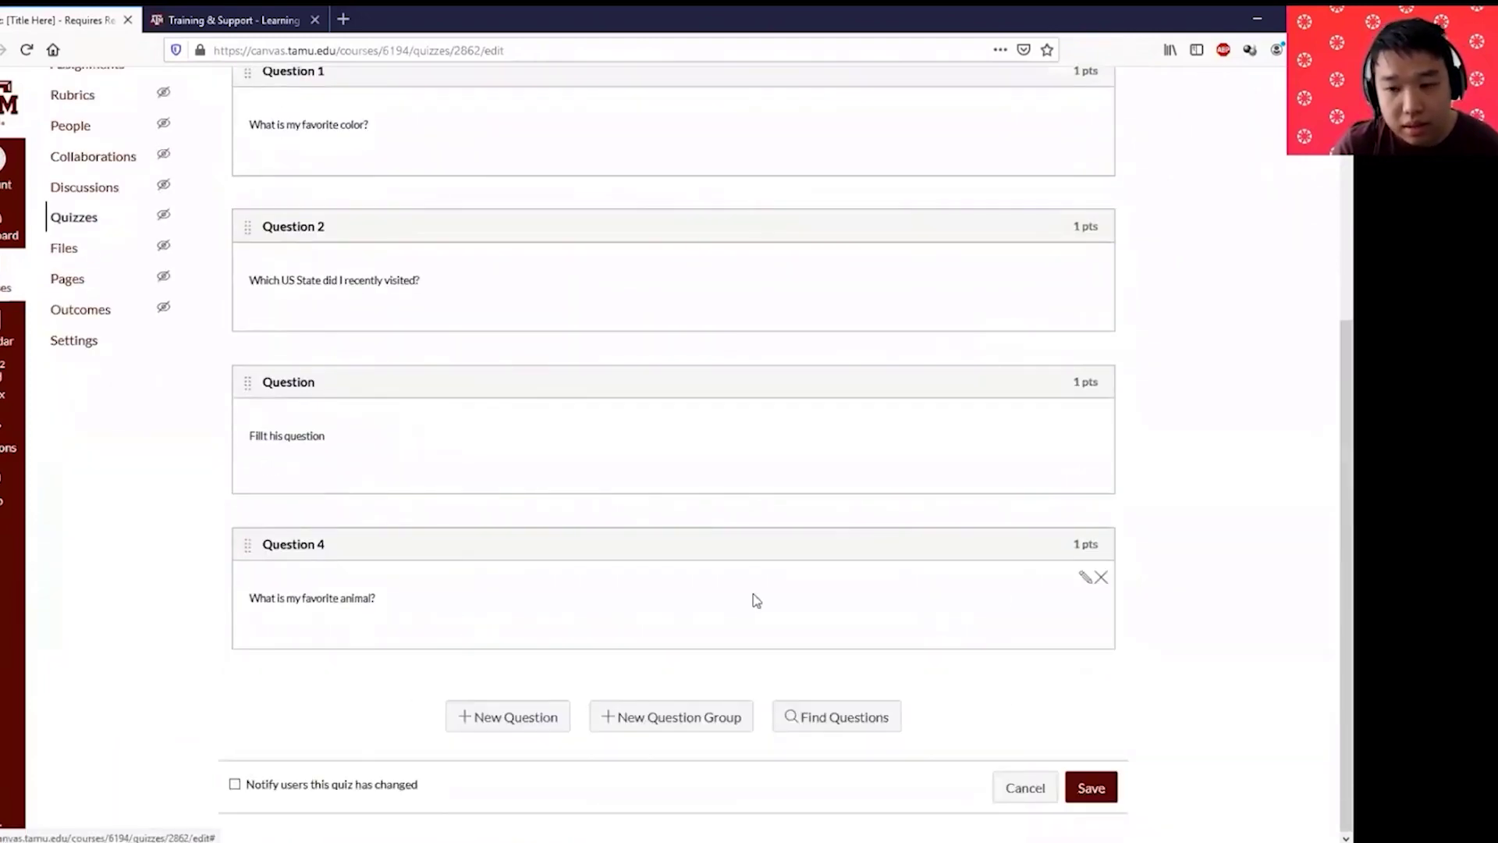
{"action": "mouse_move", "coordinate": [1087, 587]}
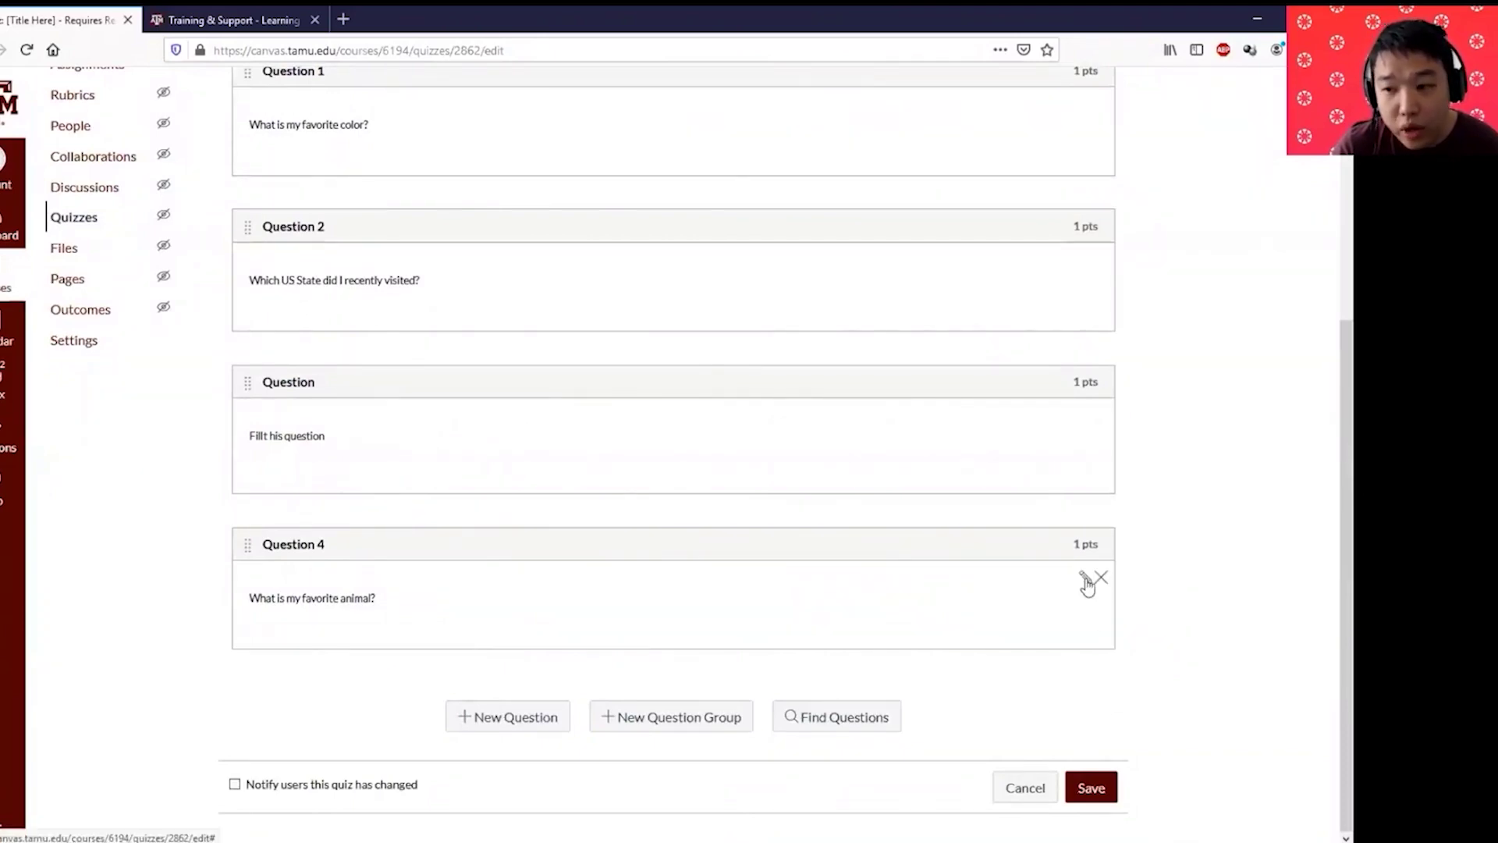
{"action": "left_click", "coordinate": [1085, 581]}
Step: Add 'Turtle' as a fifth answer to Question 4 ('What is my favorite animal?') and update it
{"action": "scroll", "coordinate": [448, 591], "scroll_direction": "down", "scroll_amount": 3}
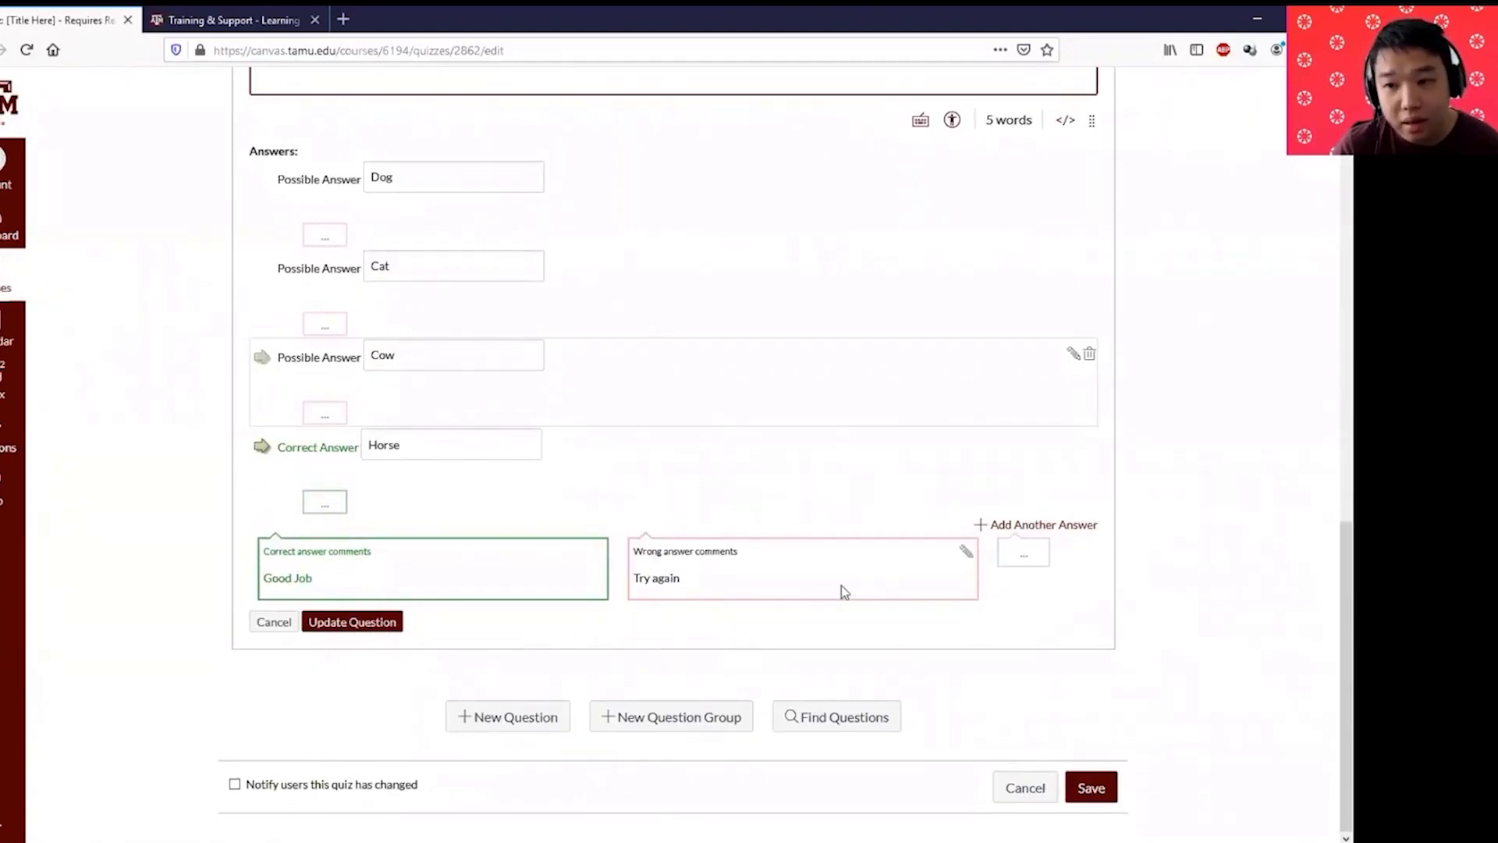
{"action": "scroll", "coordinate": [902, 545], "scroll_direction": "up", "scroll_amount": 1}
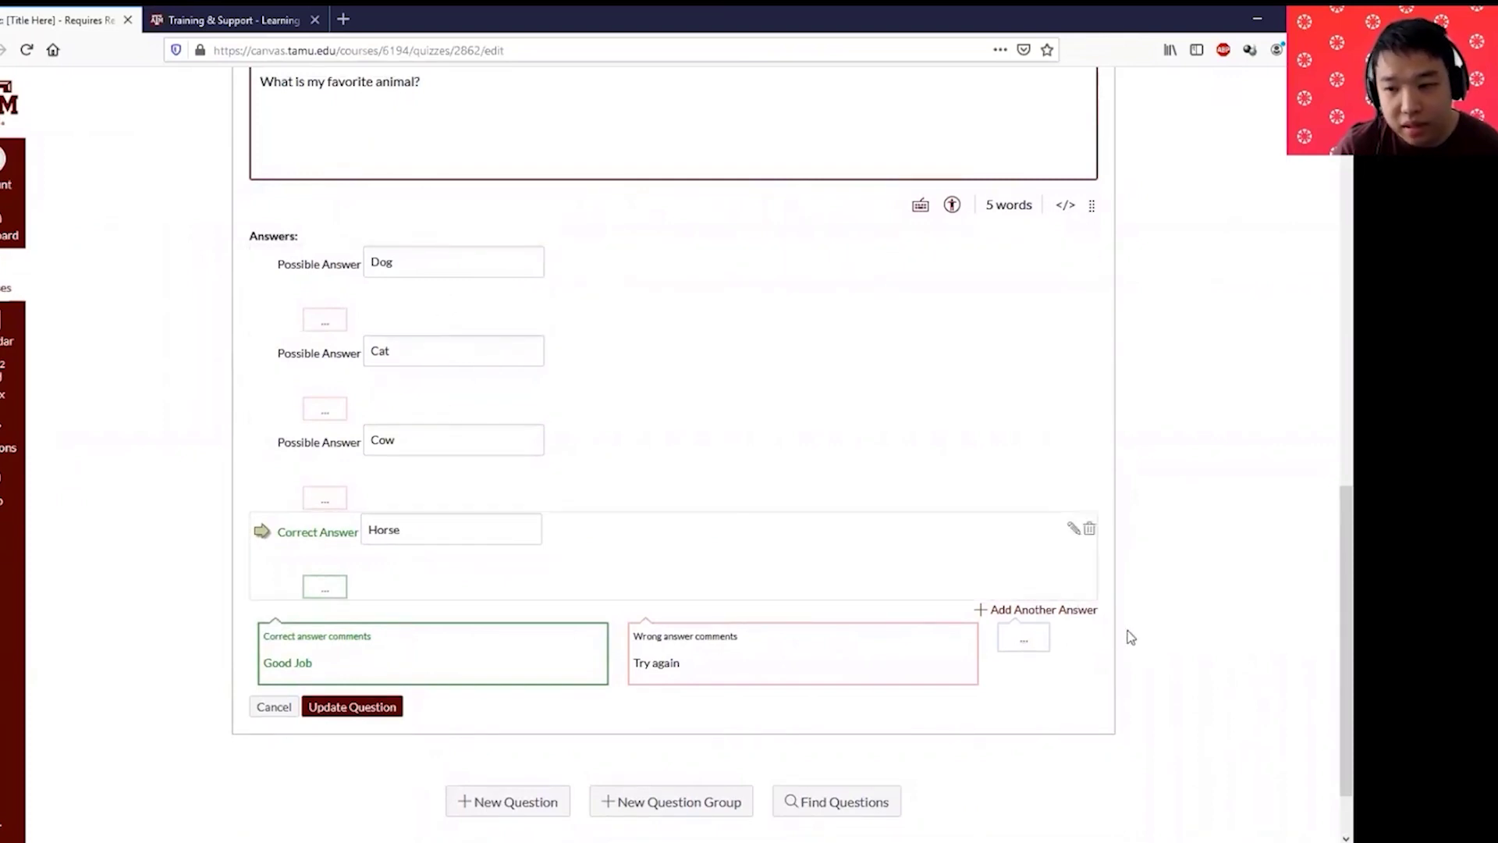
{"action": "left_click", "coordinate": [1043, 610]}
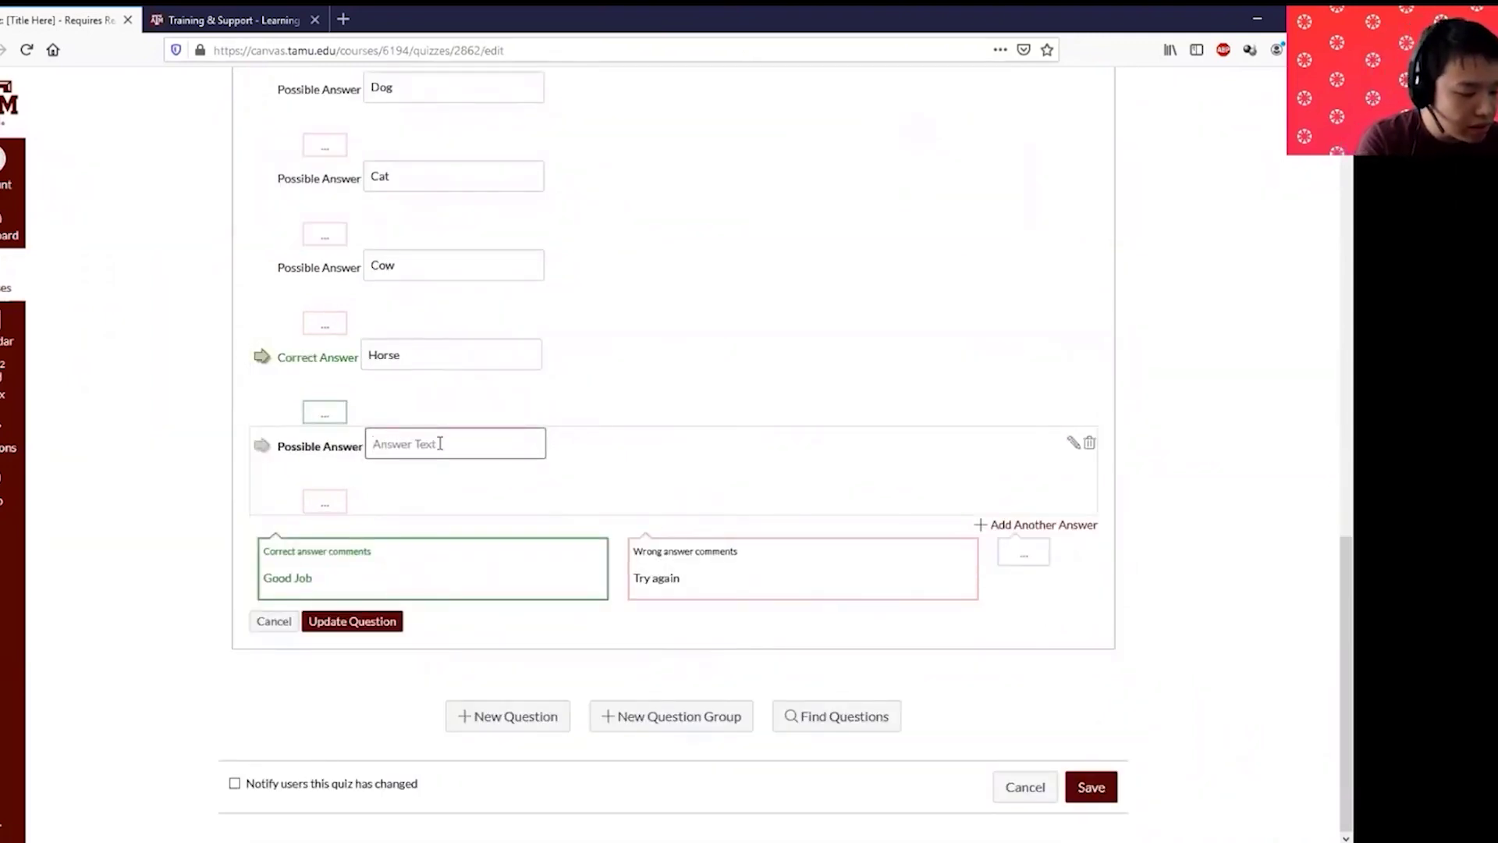
{"action": "type", "text": "Tur"}
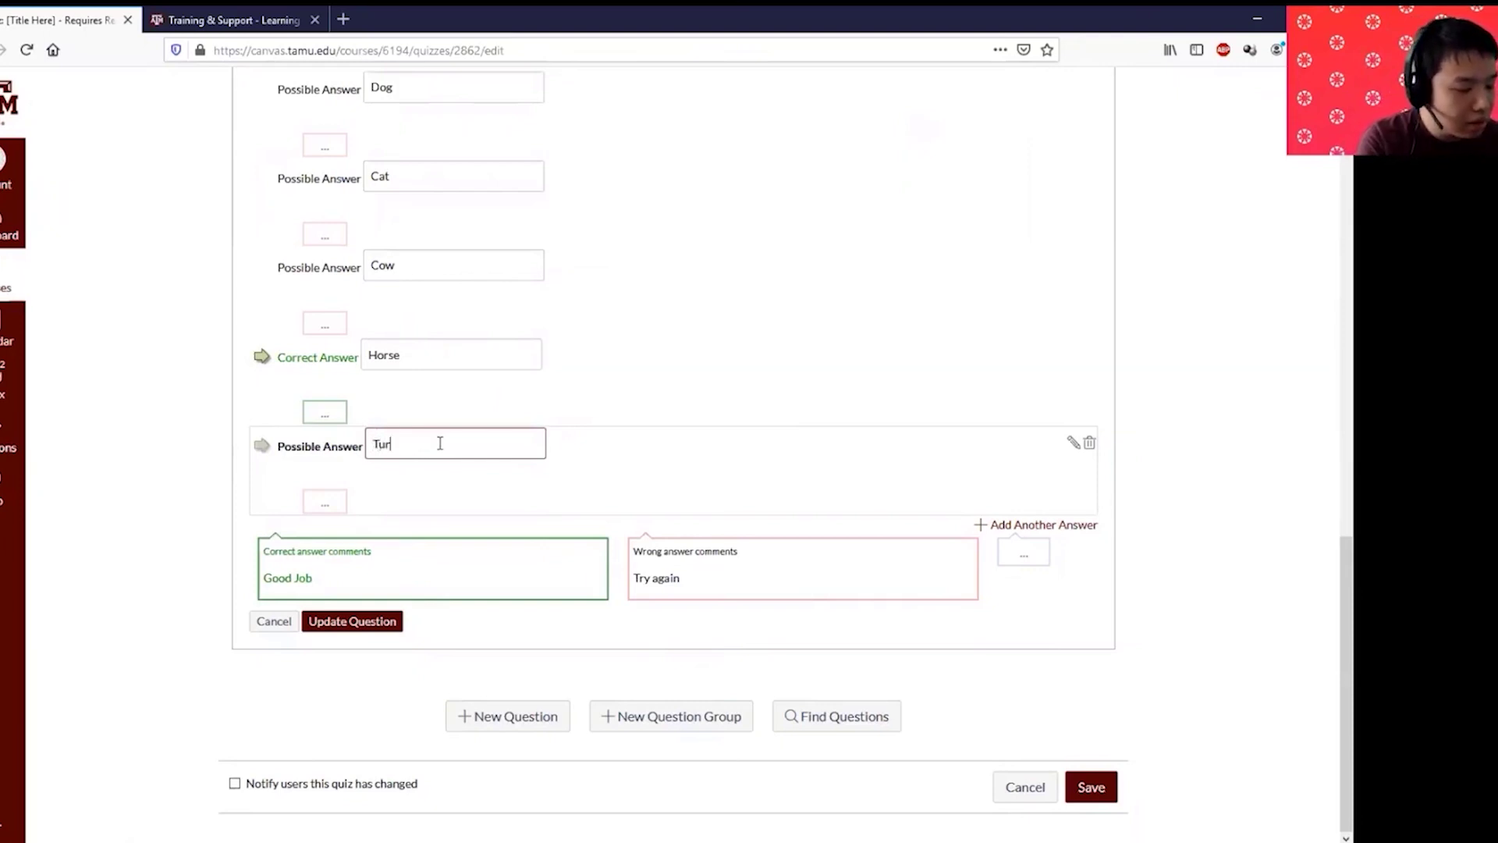
{"action": "type", "text": "tle"}
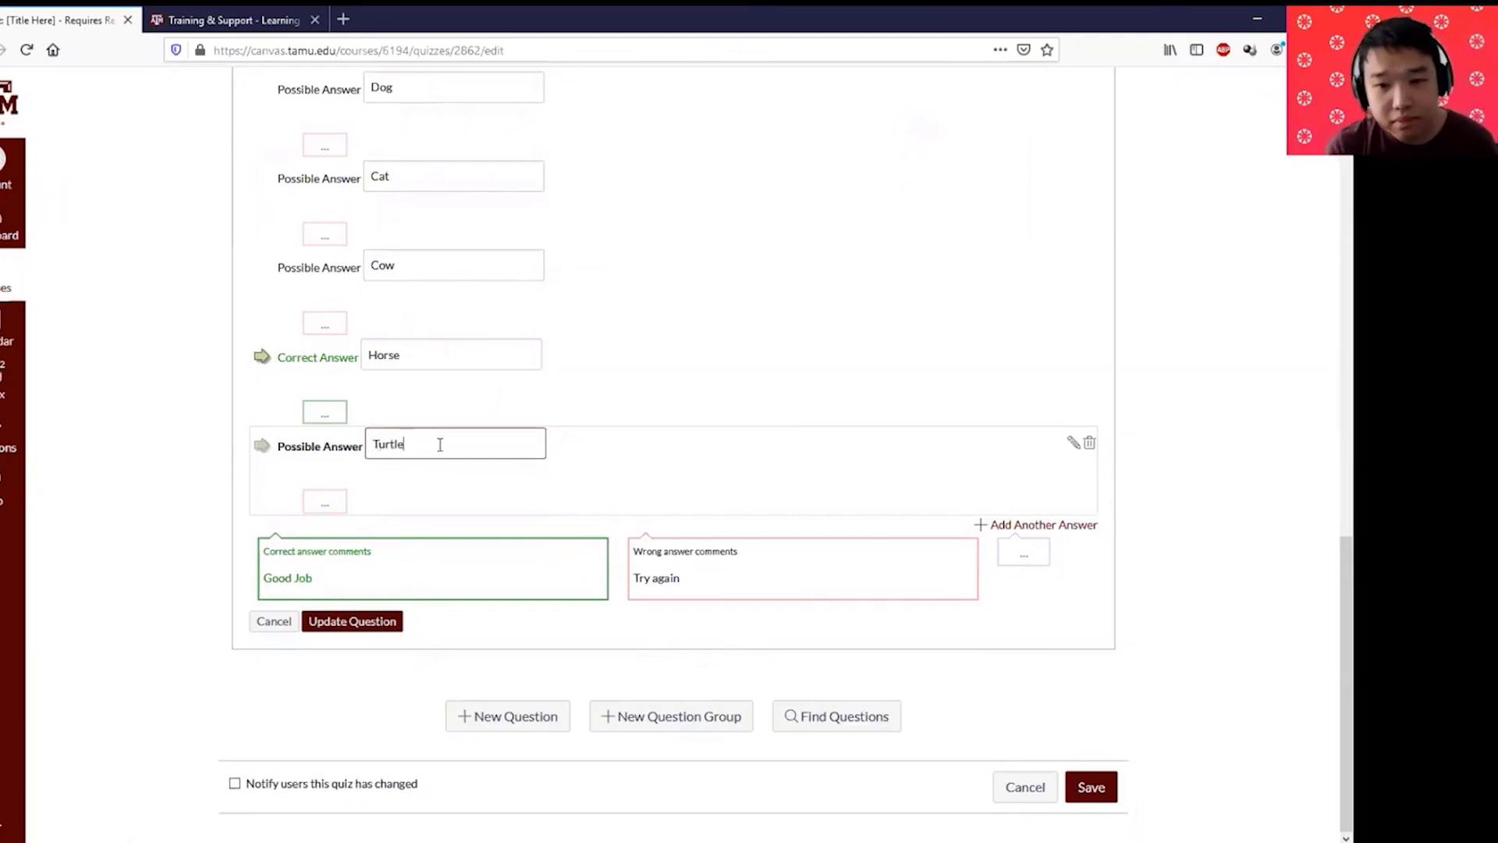
{"action": "left_click", "coordinate": [351, 629]}
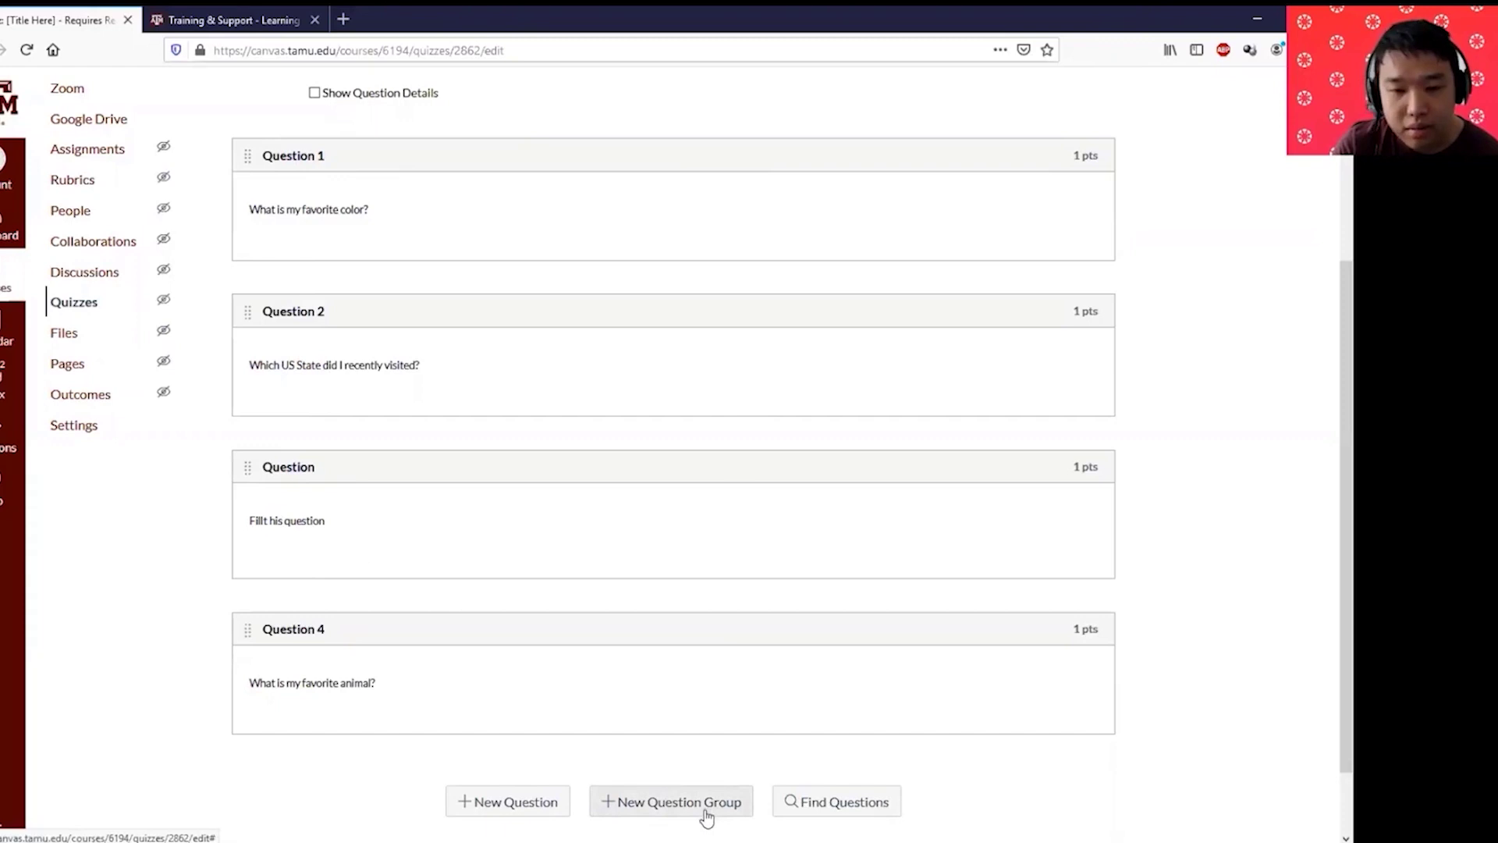
{"action": "scroll", "coordinate": [665, 749], "scroll_direction": "up", "scroll_amount": 2}
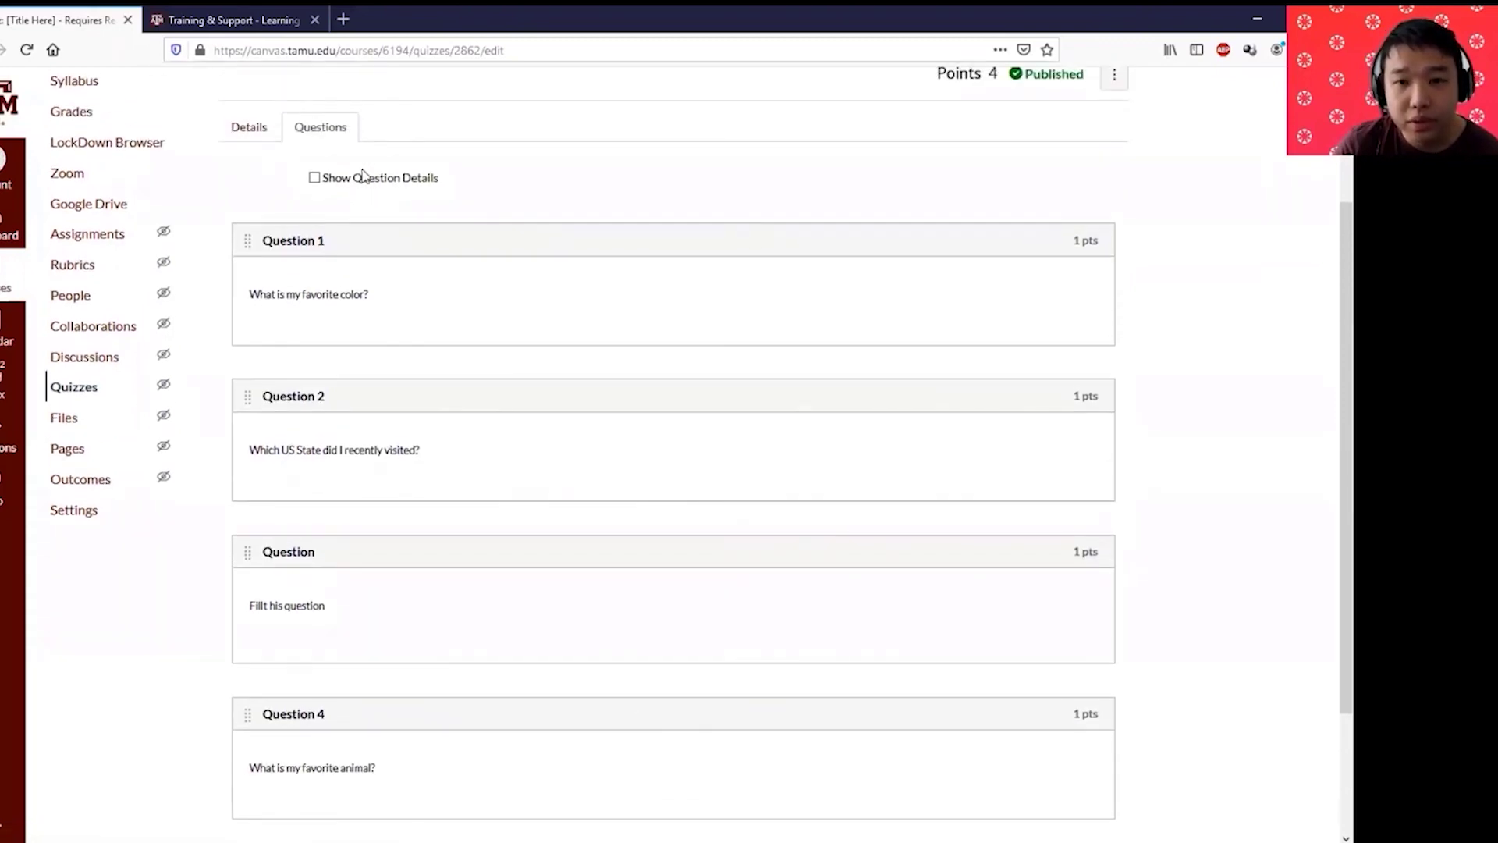
{"action": "left_click", "coordinate": [360, 179]}
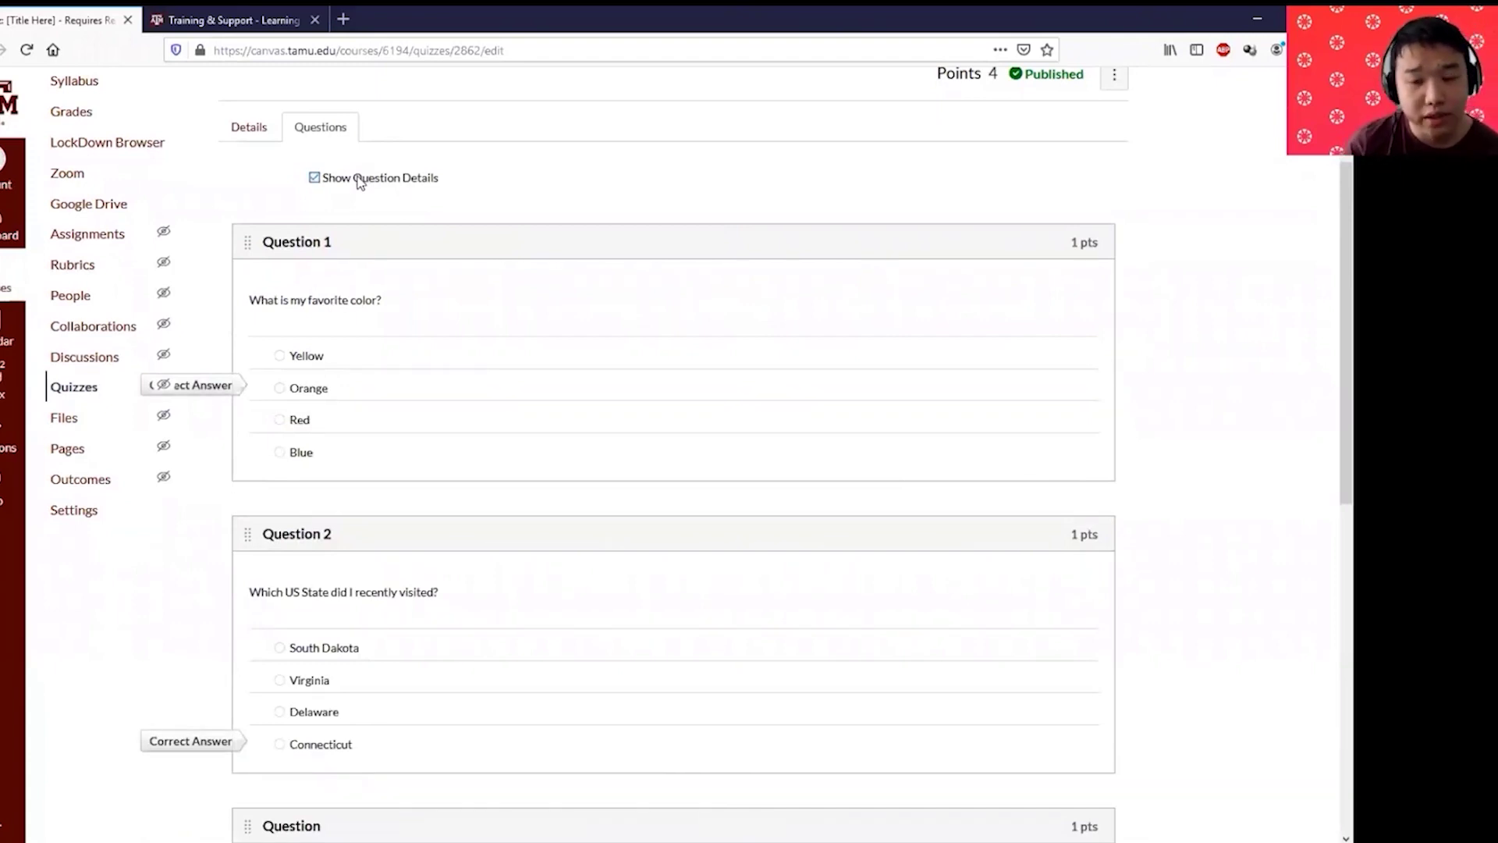
{"action": "scroll", "coordinate": [390, 335], "scroll_direction": "down", "scroll_amount": 2}
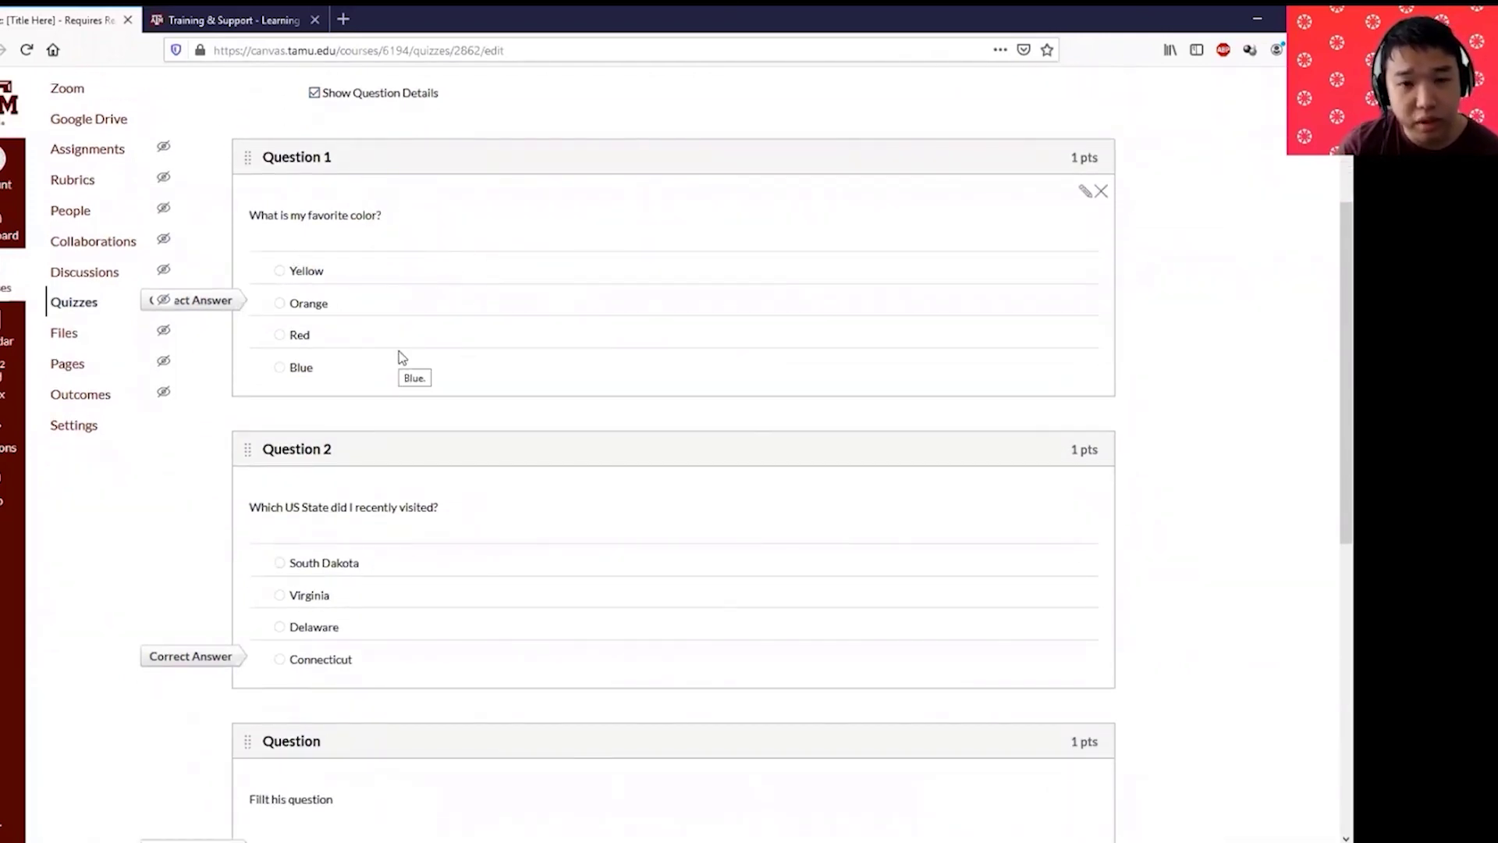
{"action": "scroll", "coordinate": [402, 356], "scroll_direction": "down", "scroll_amount": 4}
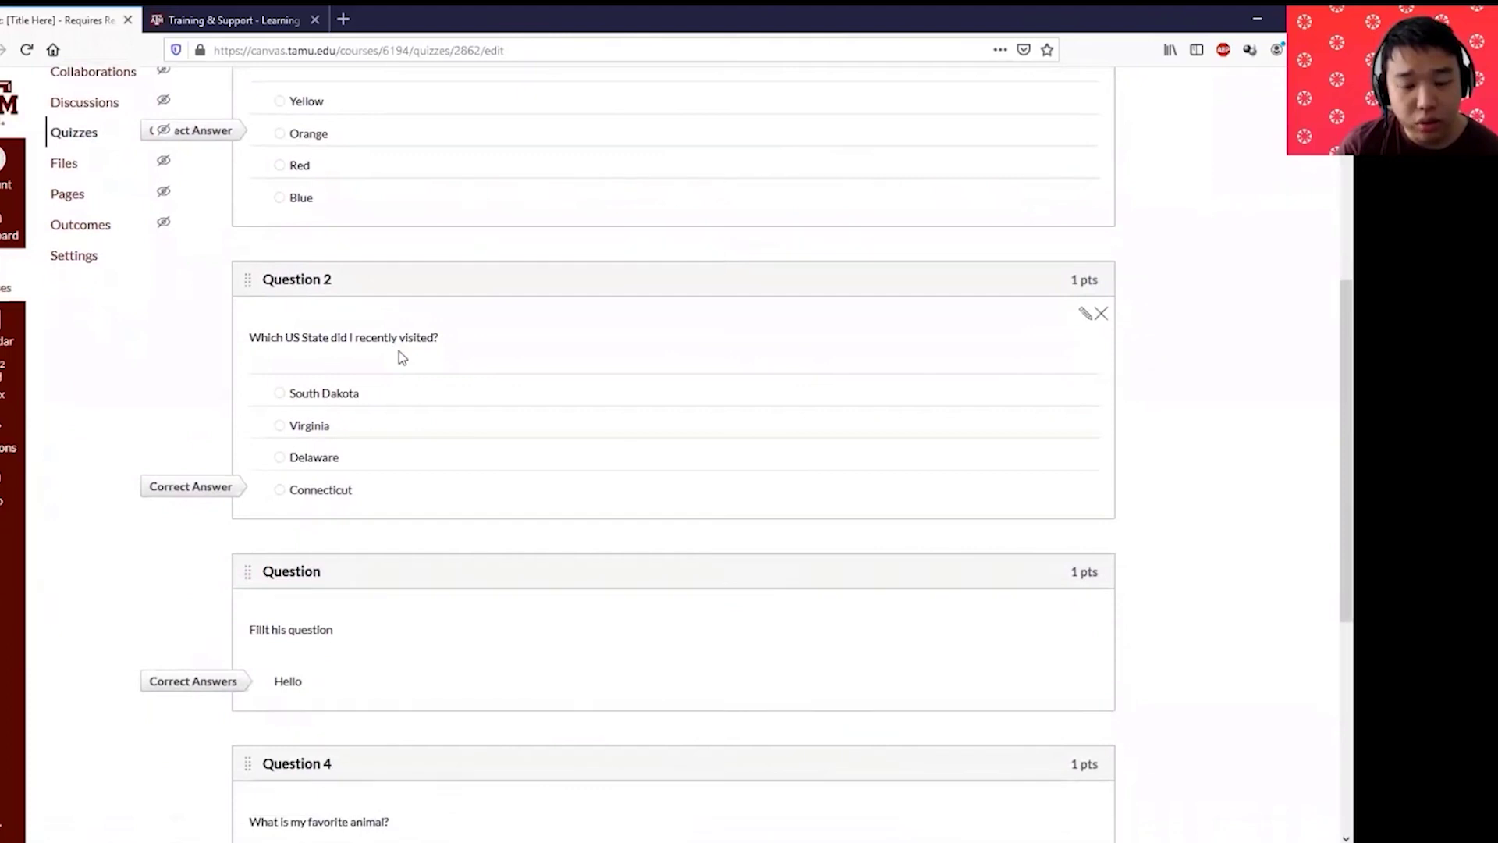
{"action": "scroll", "coordinate": [402, 357], "scroll_direction": "down", "scroll_amount": 10}
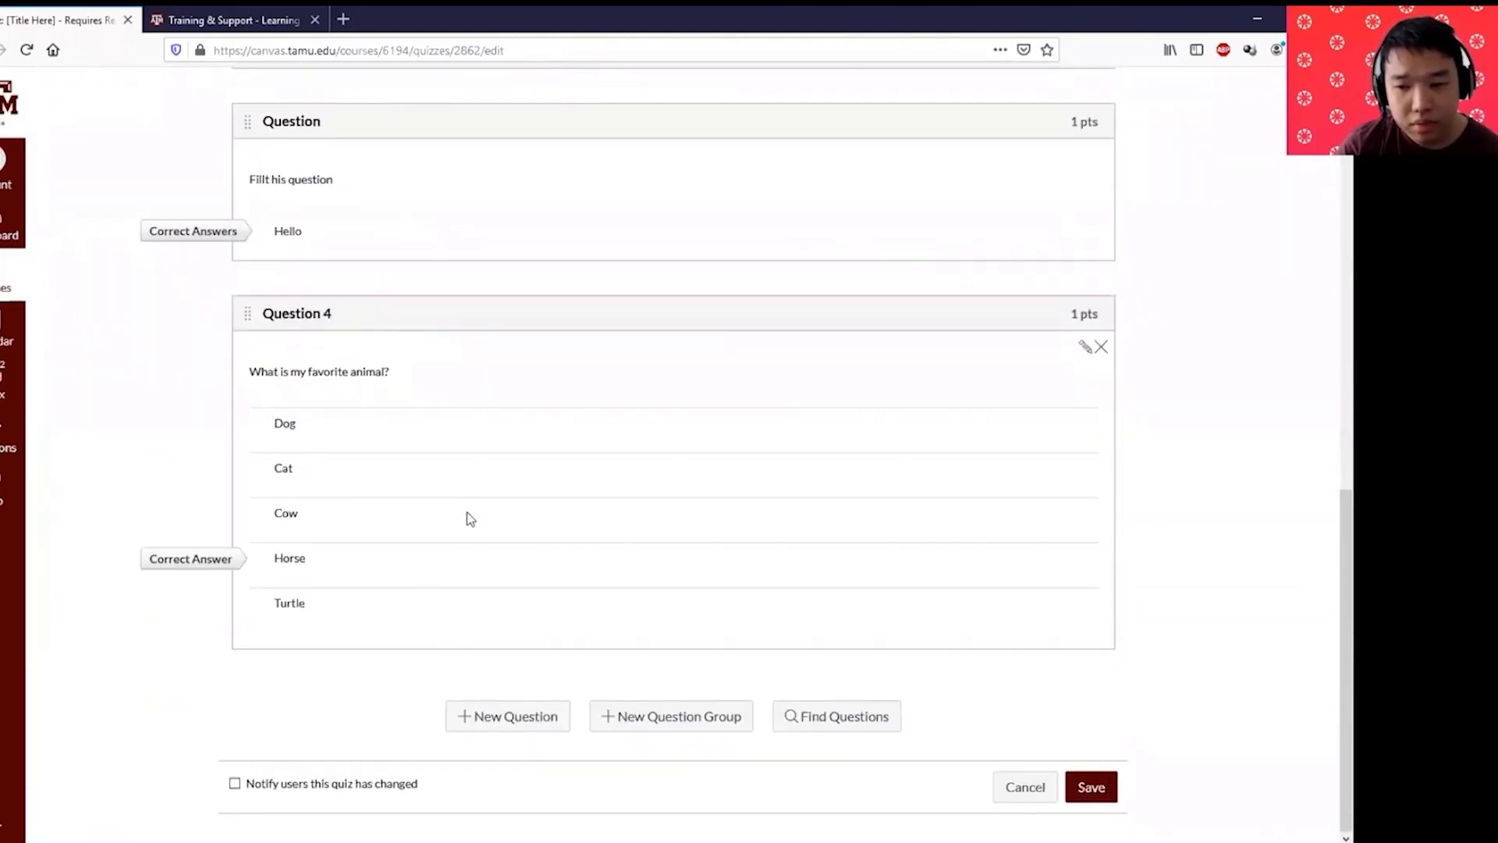
Step: Save the edited quiz, then reload the quiz editing page
{"action": "left_click", "coordinate": [1092, 788]}
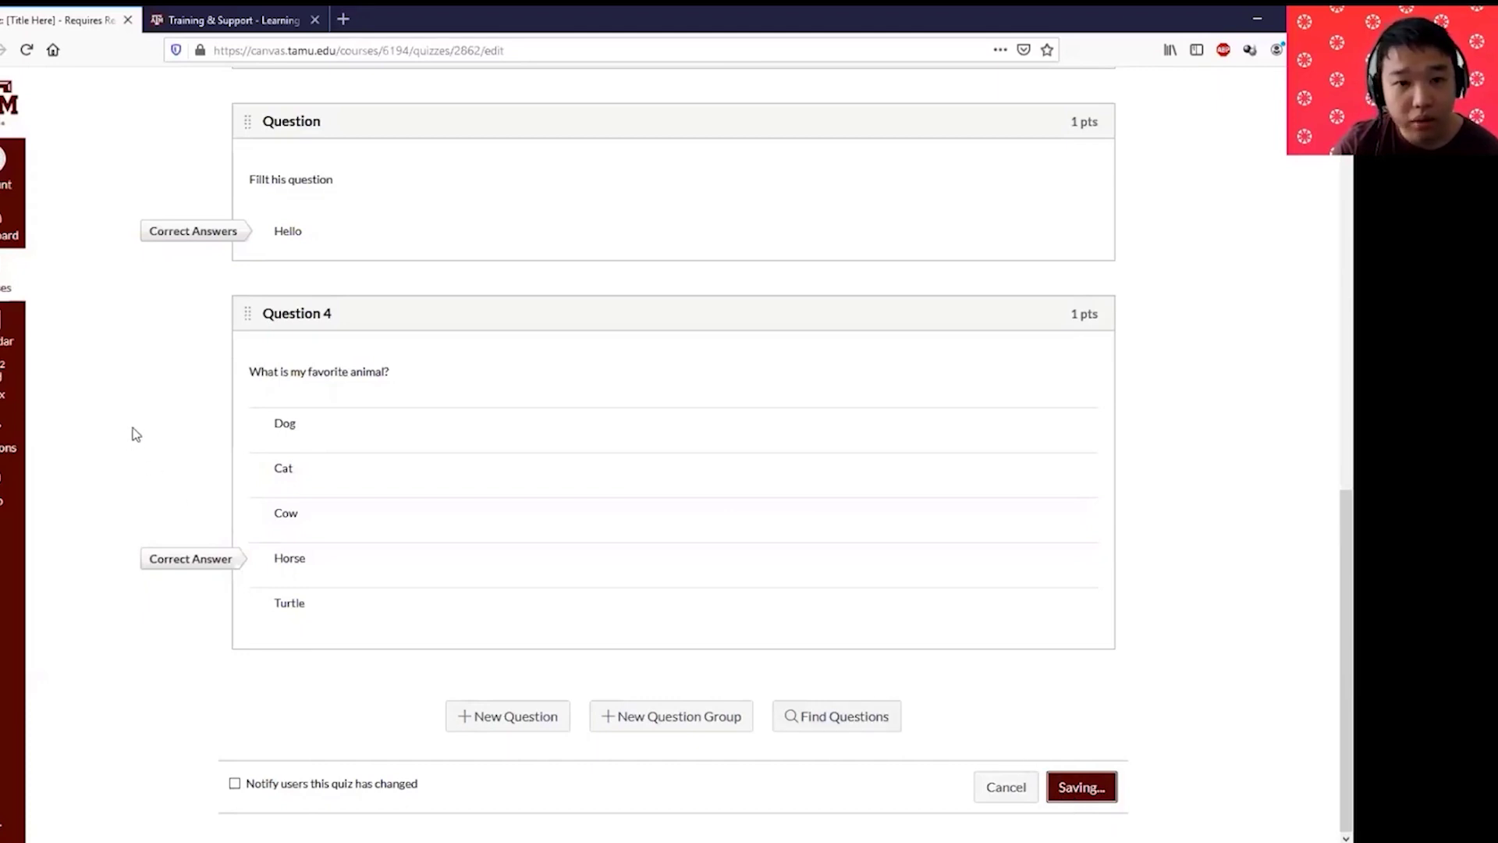
{"action": "left_click", "coordinate": [24, 51]}
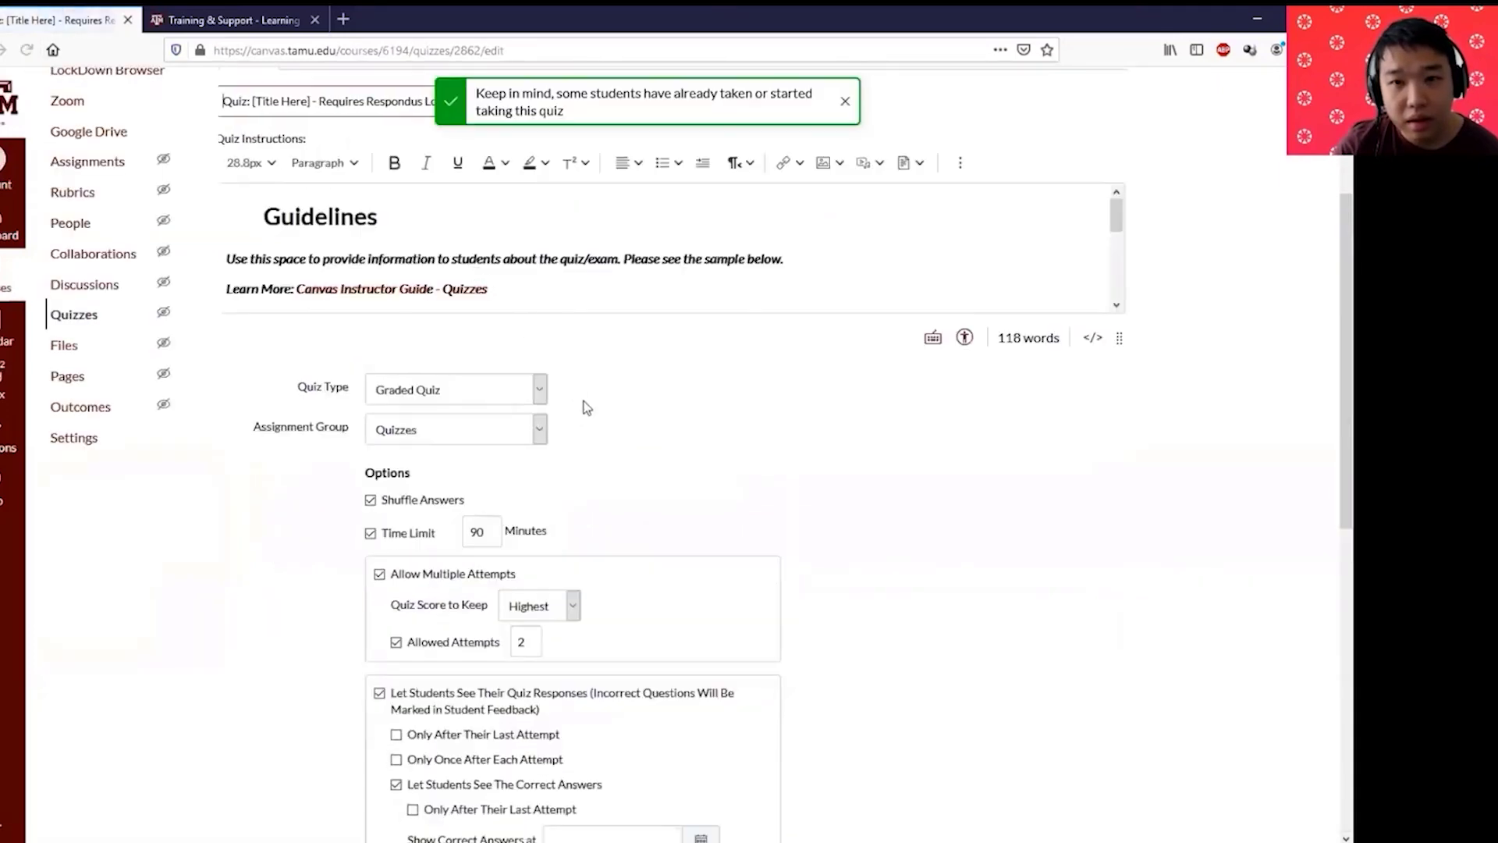
{"action": "scroll", "coordinate": [586, 408], "scroll_direction": "down", "scroll_amount": 2}
{"action": "scroll", "coordinate": [585, 408], "scroll_direction": "up", "scroll_amount": 3}
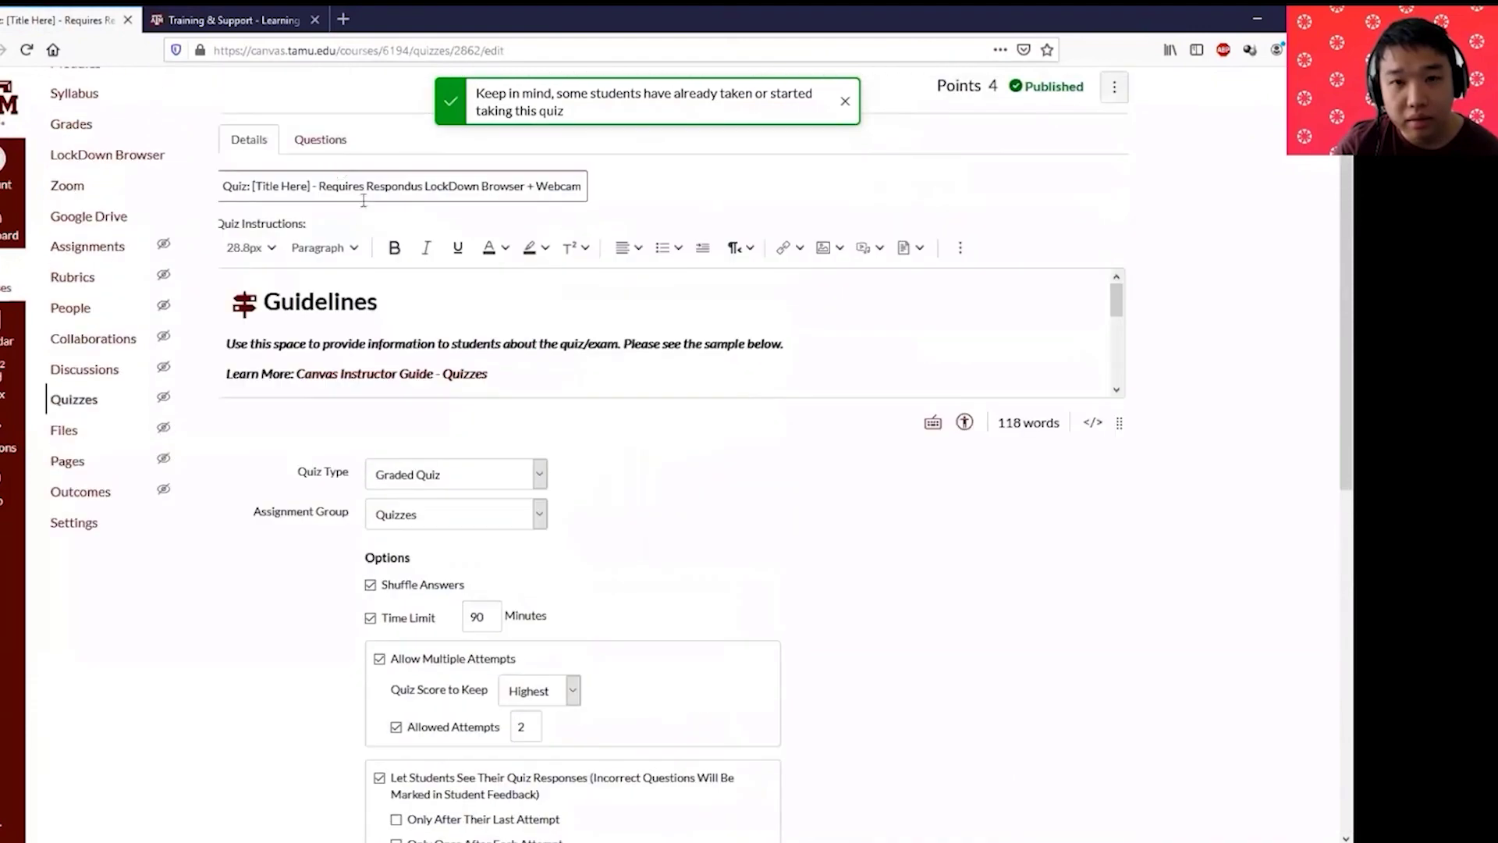
Step: Turn on Show Question Details in the Questions list, review the answers, and save the quiz
{"action": "left_click", "coordinate": [320, 141]}
{"action": "scroll", "coordinate": [482, 455], "scroll_direction": "down", "scroll_amount": 3}
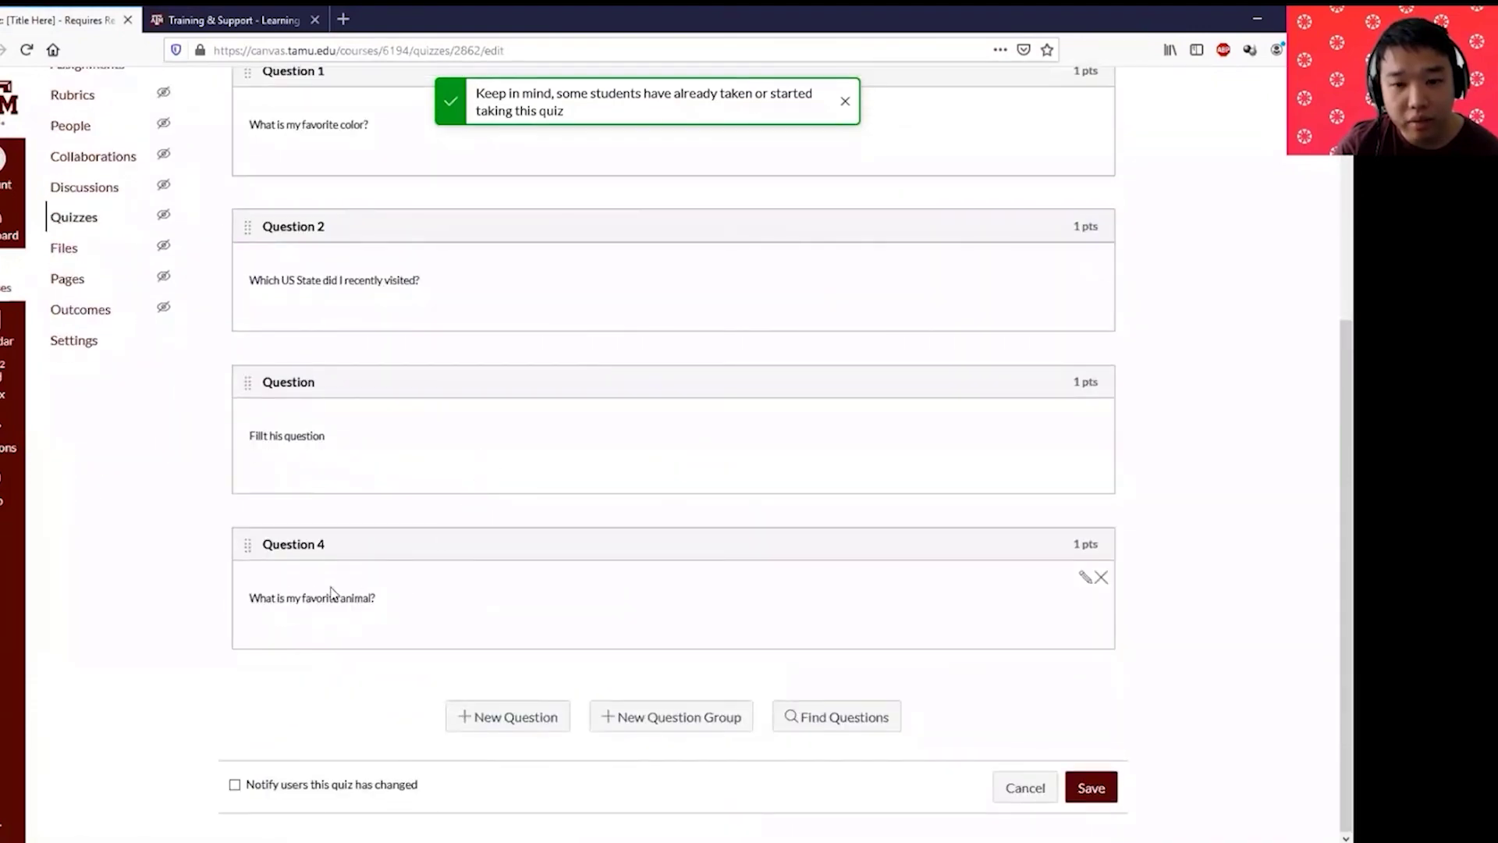
{"action": "scroll", "coordinate": [318, 434], "scroll_direction": "up", "scroll_amount": 5}
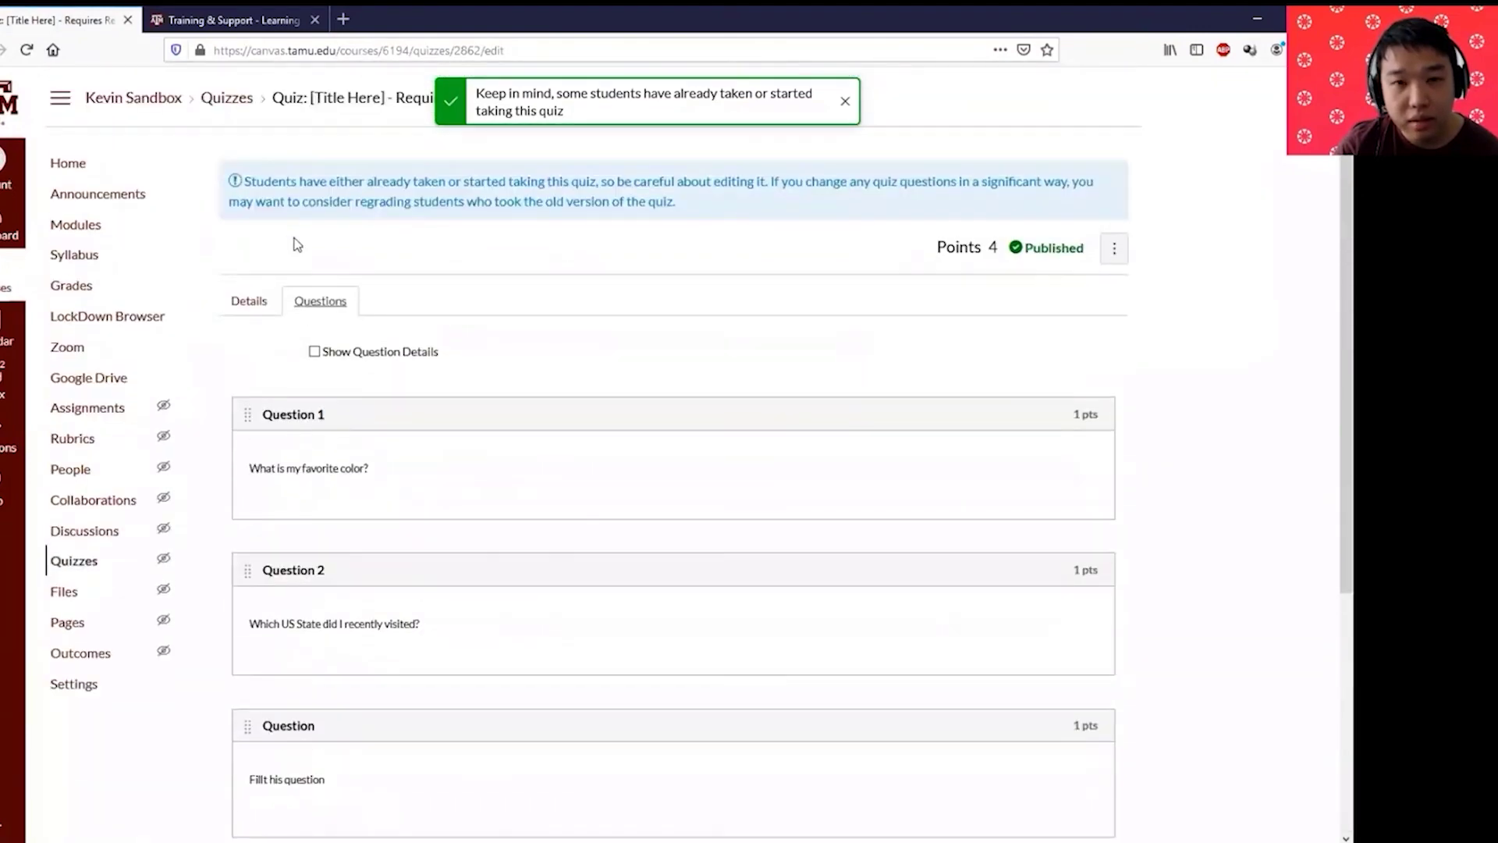
{"action": "left_click", "coordinate": [315, 351]}
{"action": "scroll", "coordinate": [352, 498], "scroll_direction": "down", "scroll_amount": 8}
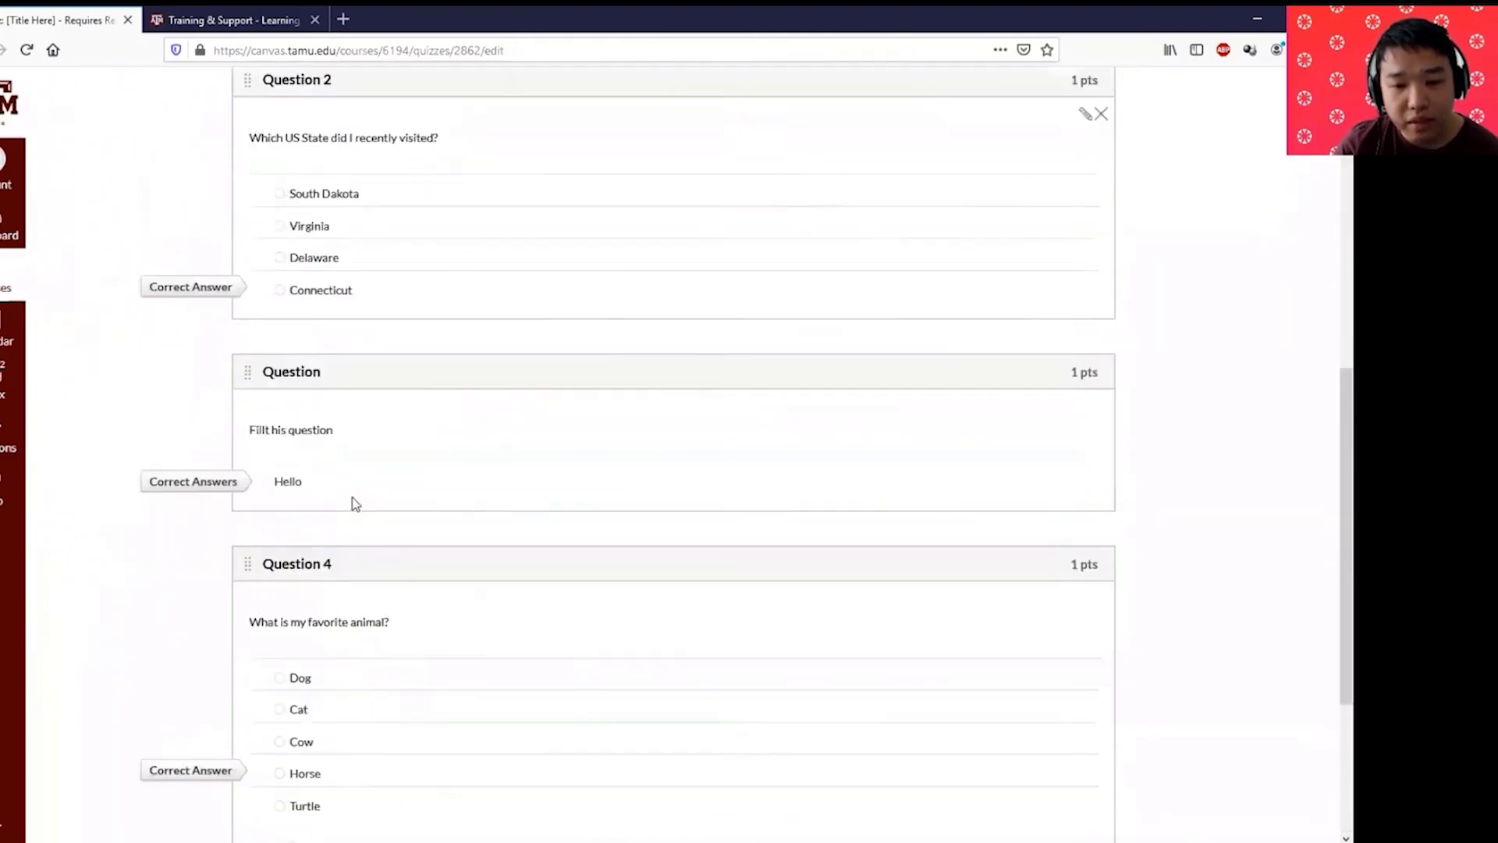
{"action": "scroll", "coordinate": [351, 497], "scroll_direction": "down", "scroll_amount": 4}
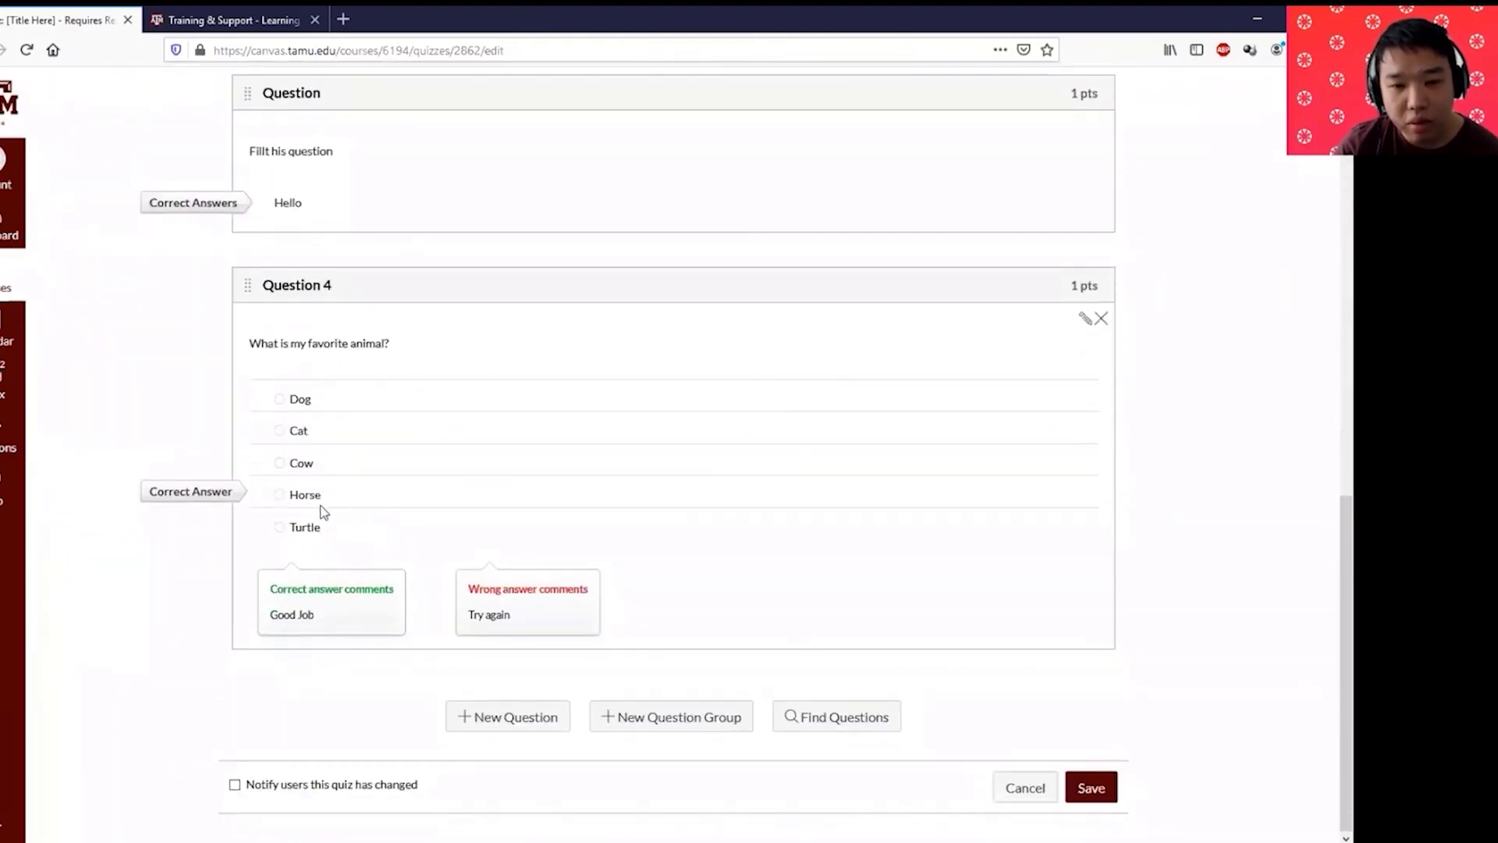
{"action": "left_click", "coordinate": [1086, 793]}
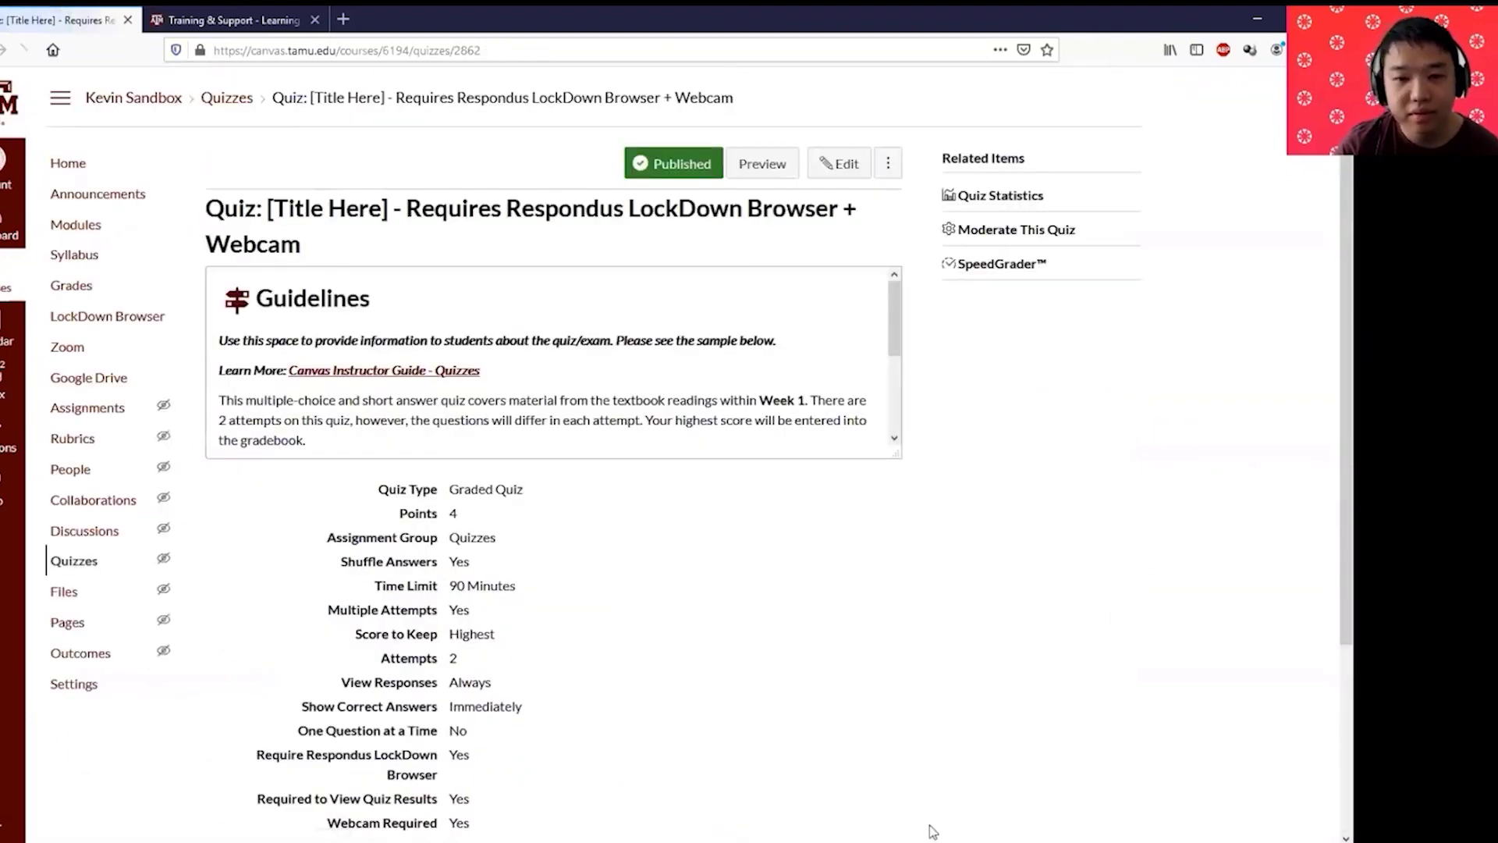
{"action": "scroll", "coordinate": [742, 705], "scroll_direction": "down", "scroll_amount": 3}
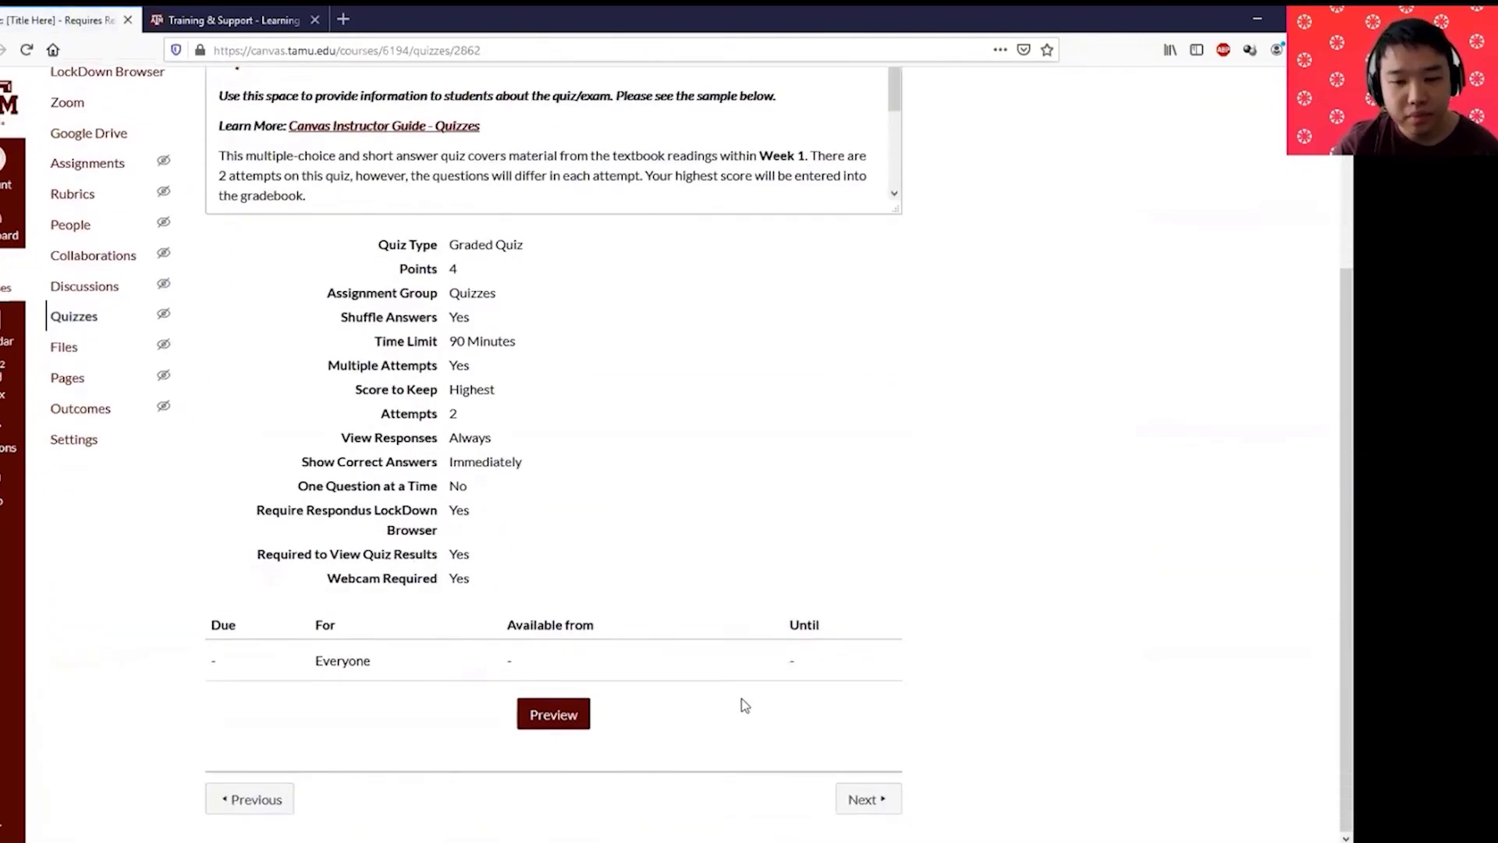
{"action": "scroll", "coordinate": [741, 699], "scroll_direction": "up", "scroll_amount": 3}
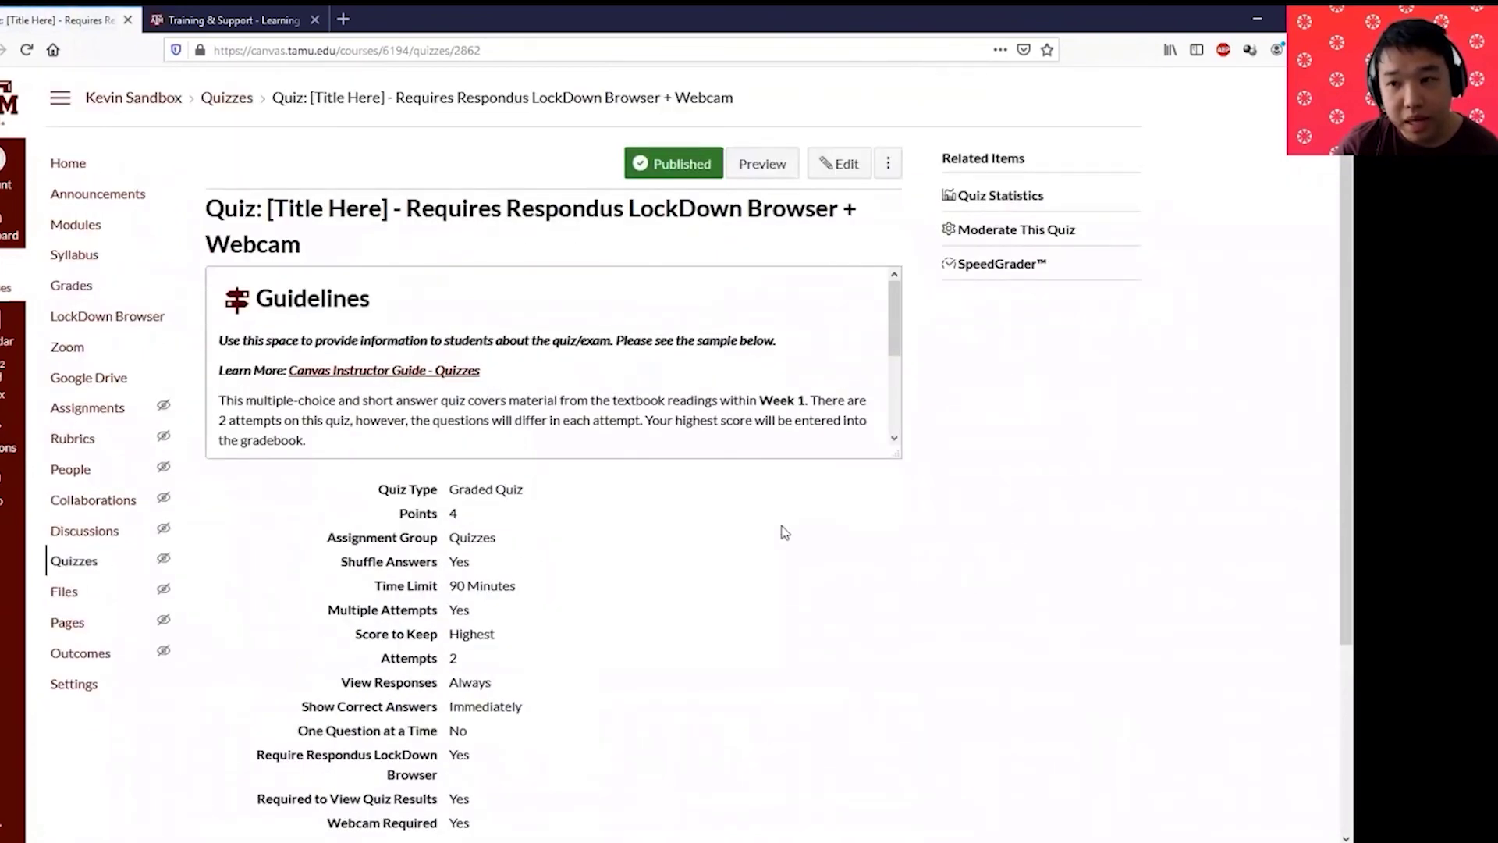
Step: Preview the published quiz and scroll through Questions 1–4 and back to the top
{"action": "left_click", "coordinate": [765, 172]}
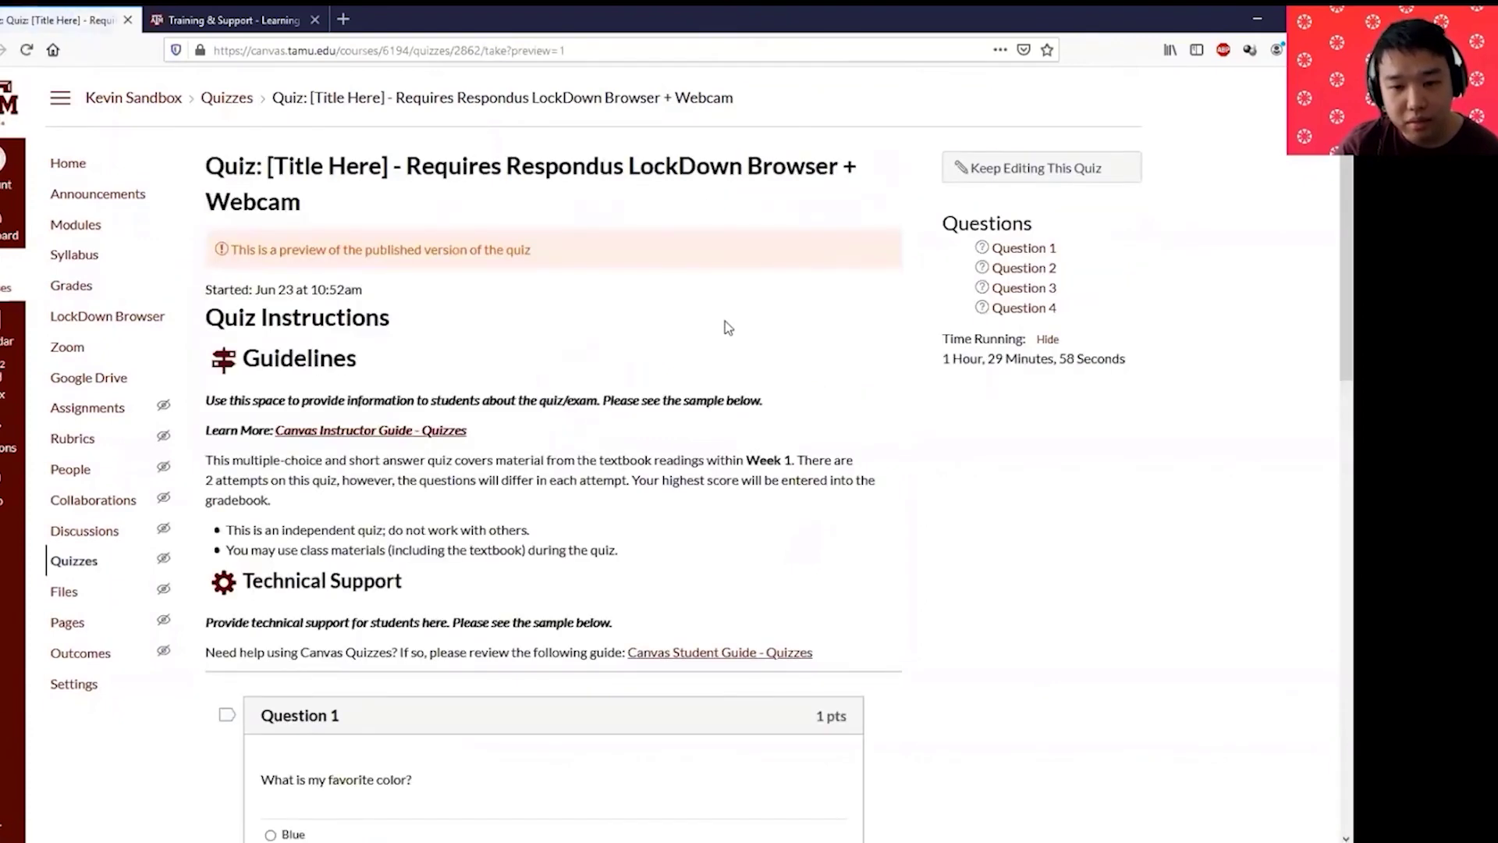
{"action": "scroll", "coordinate": [698, 478], "scroll_direction": "down", "scroll_amount": 1}
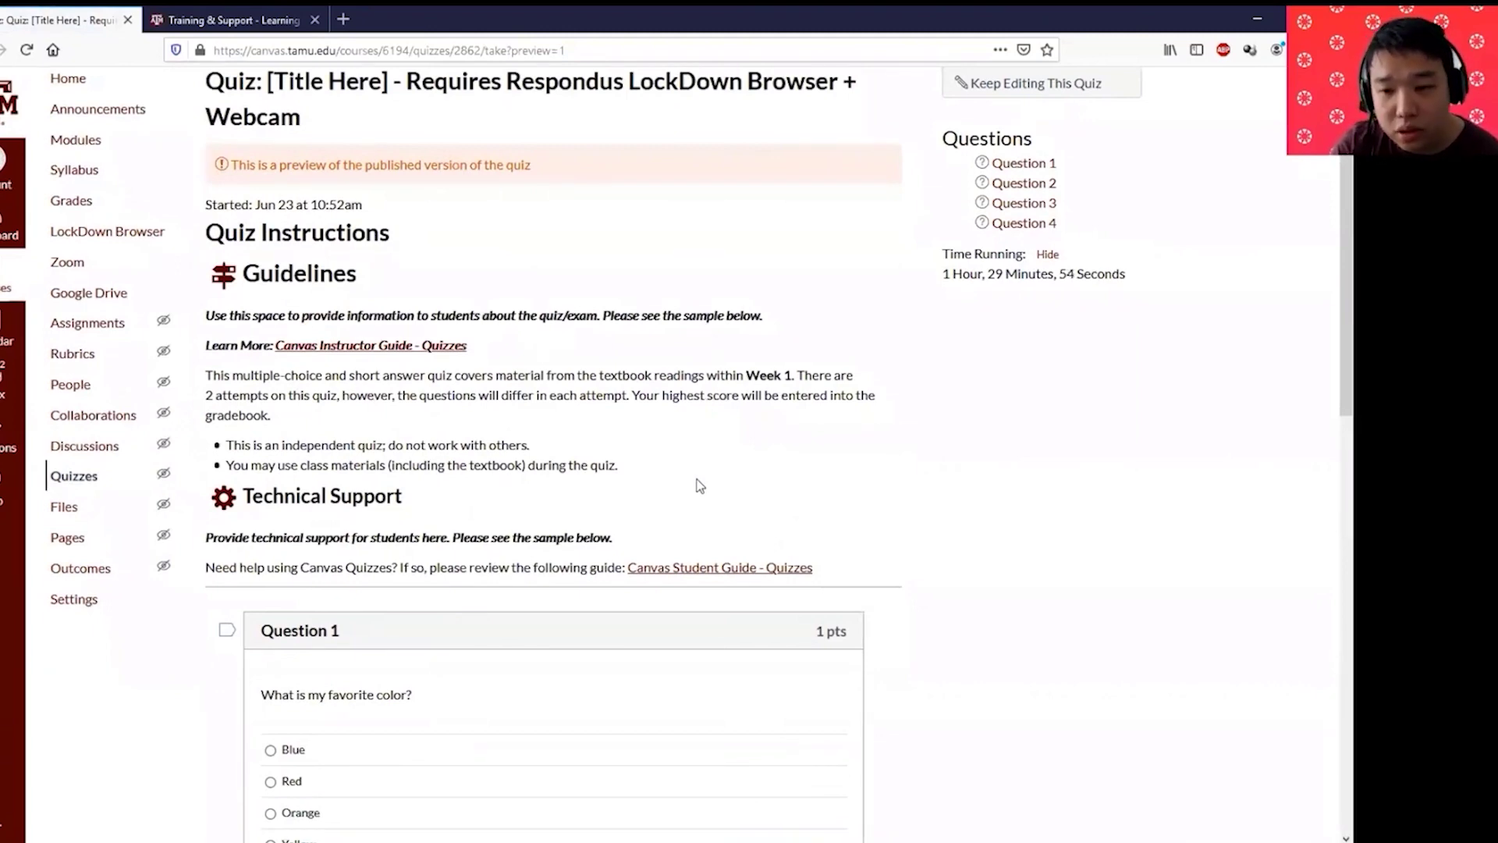
{"action": "scroll", "coordinate": [699, 485], "scroll_direction": "down", "scroll_amount": 2}
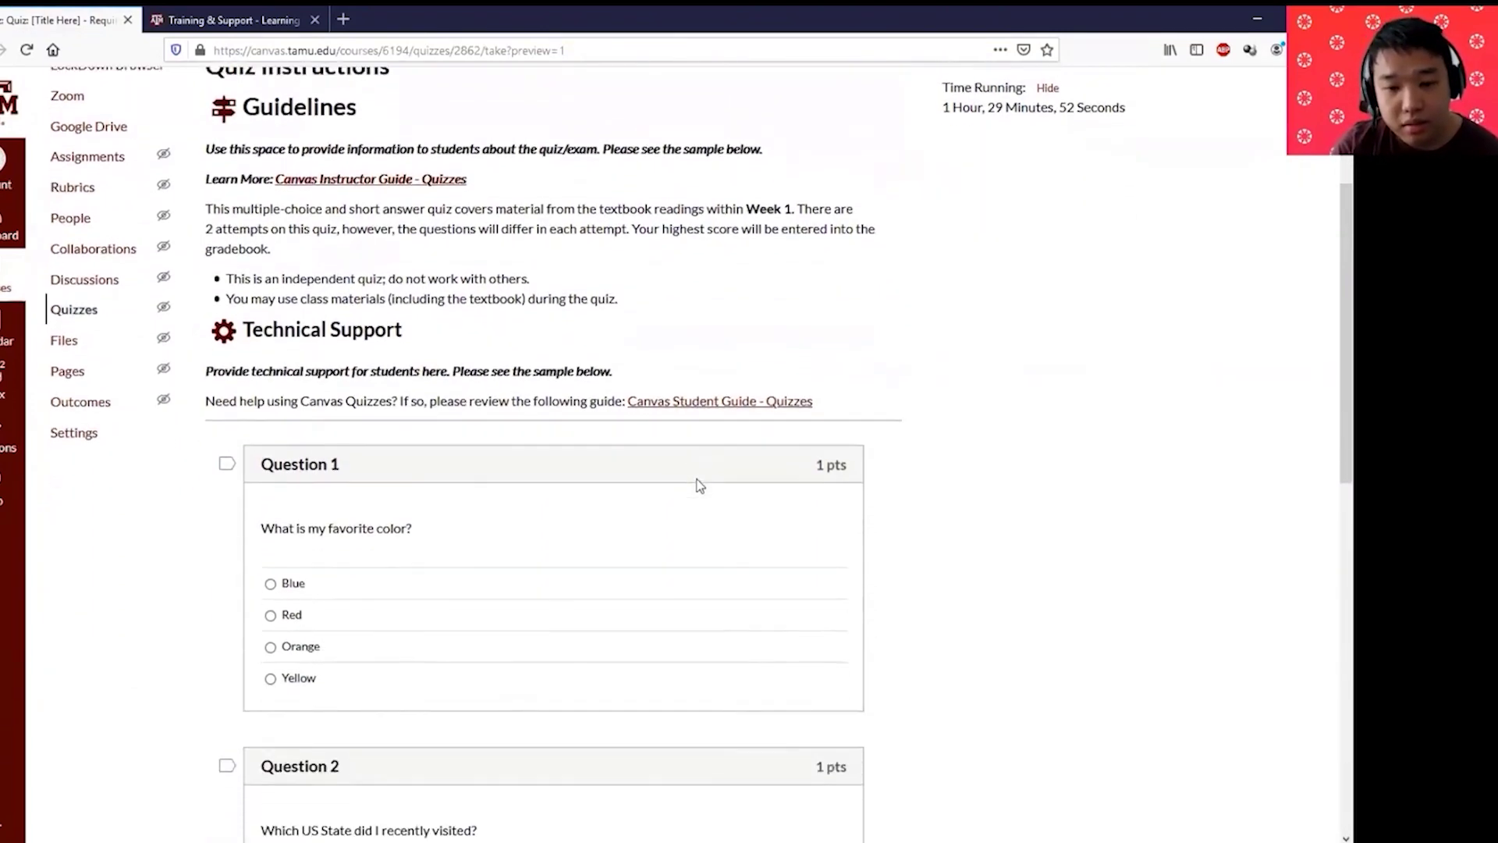
{"action": "scroll", "coordinate": [699, 485], "scroll_direction": "down", "scroll_amount": 7}
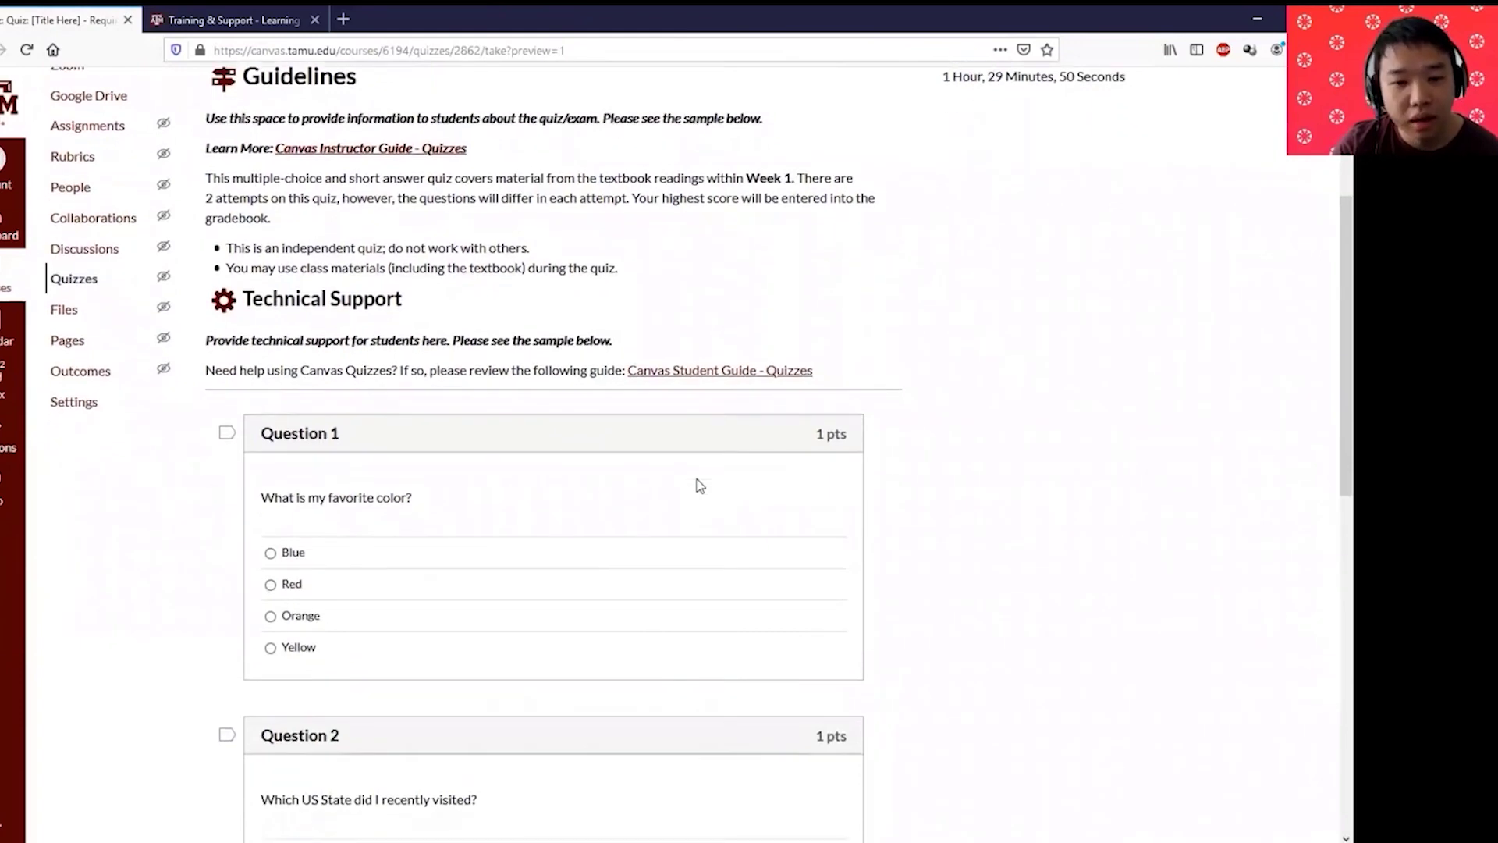
{"action": "scroll", "coordinate": [700, 485], "scroll_direction": "down", "scroll_amount": 3}
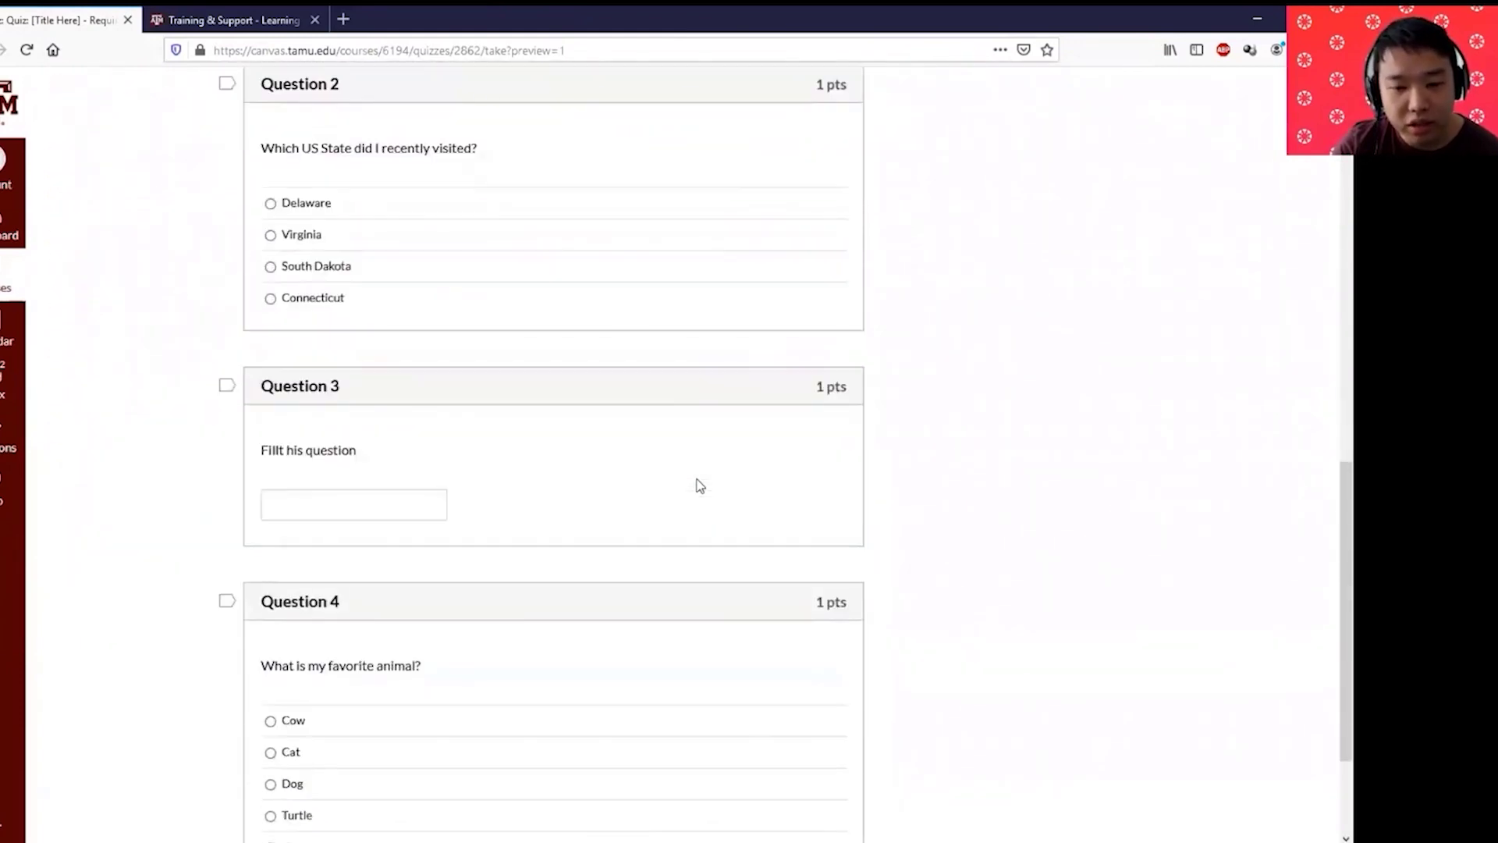
{"action": "scroll", "coordinate": [916, 622], "scroll_direction": "up", "scroll_amount": 6}
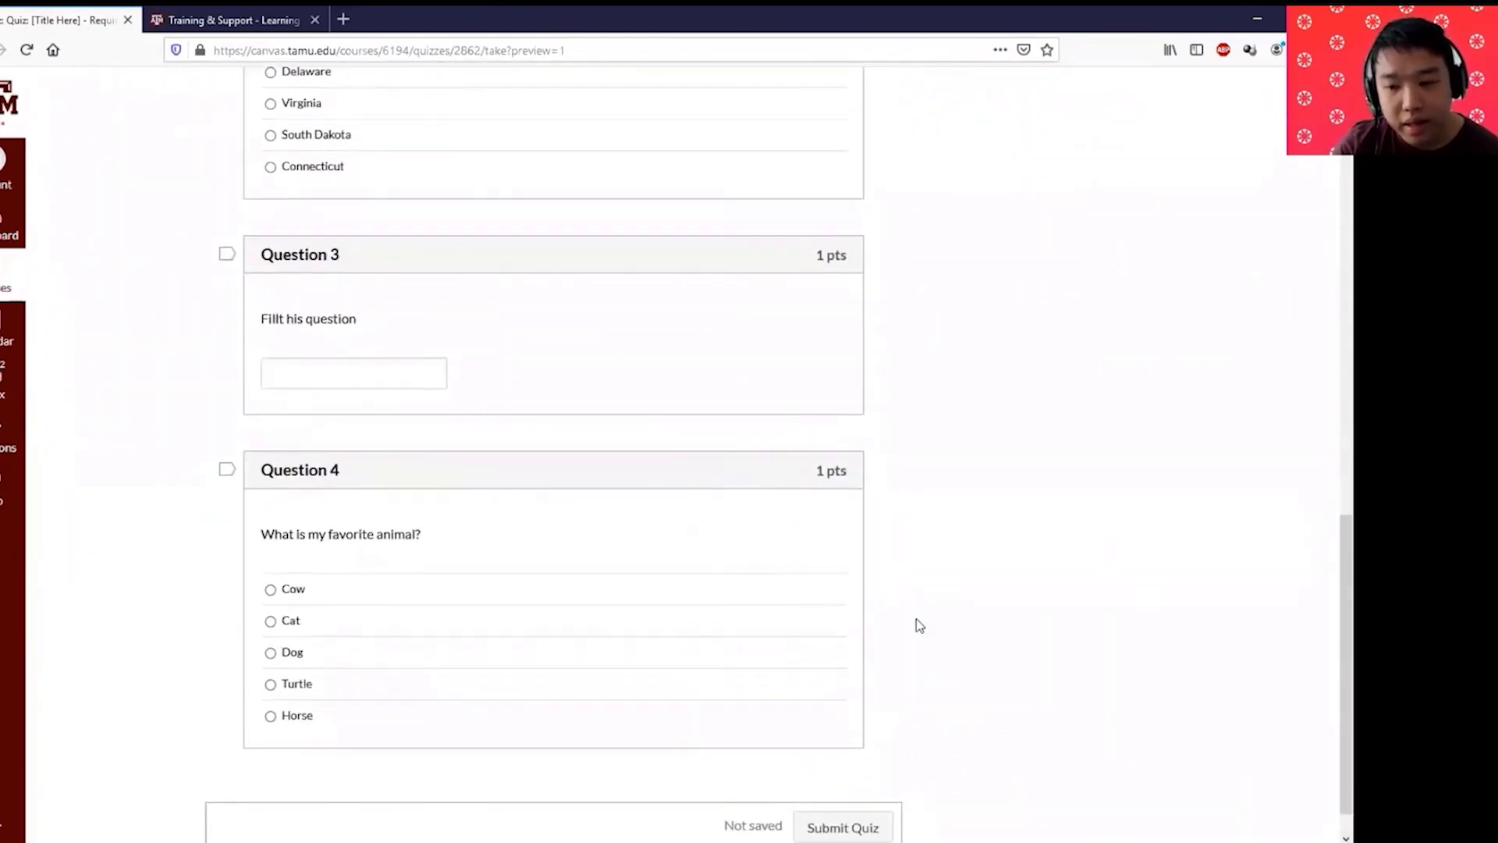
{"action": "scroll", "coordinate": [916, 622], "scroll_direction": "down", "scroll_amount": 5}
{"action": "scroll", "coordinate": [905, 822], "scroll_direction": "down", "scroll_amount": 1}
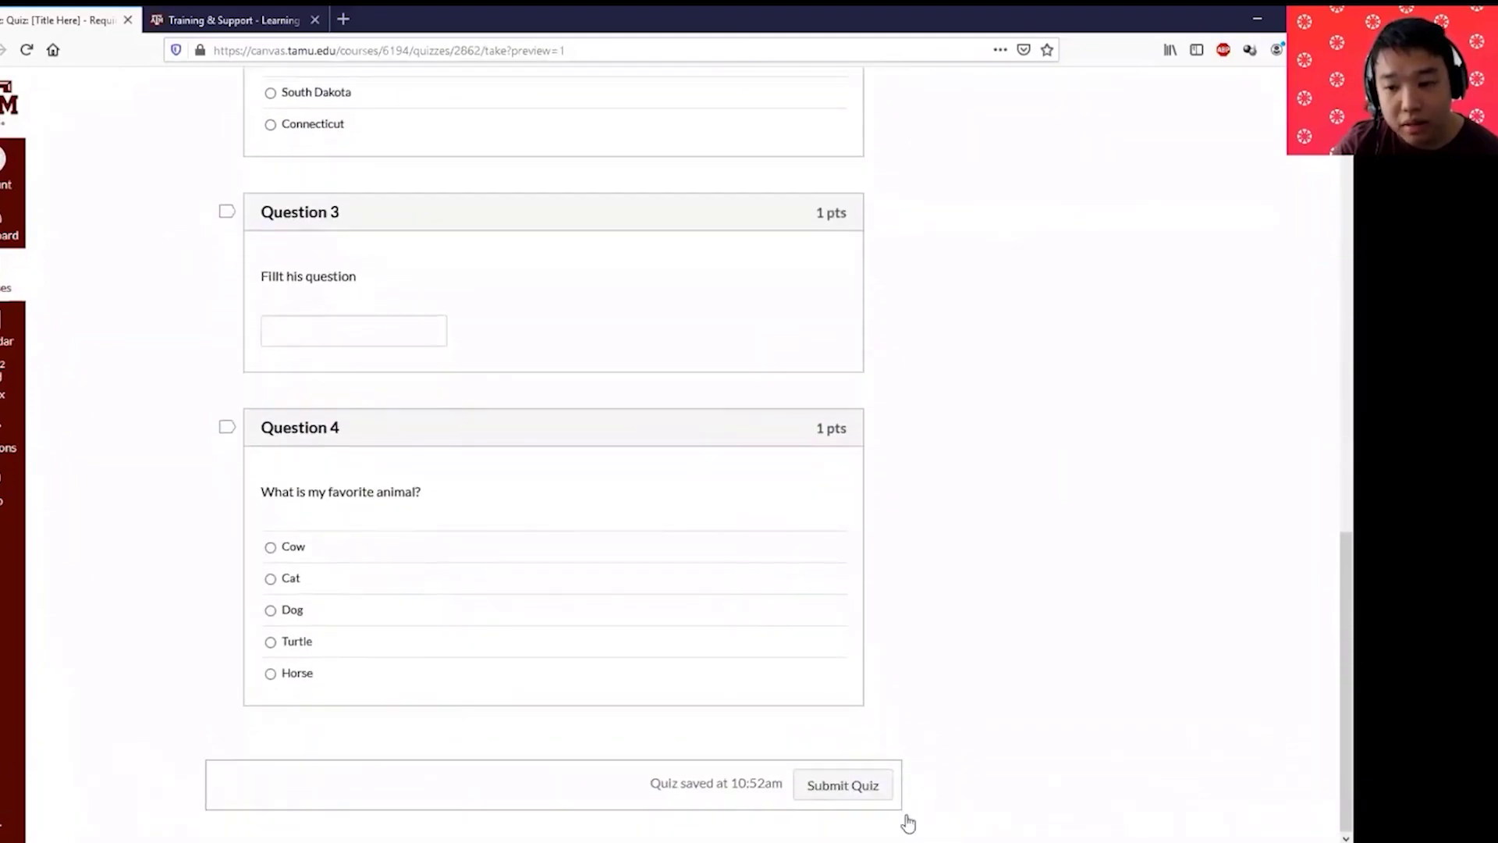
{"action": "scroll", "coordinate": [1055, 623], "scroll_direction": "up", "scroll_amount": 1}
{"action": "scroll", "coordinate": [1061, 622], "scroll_direction": "up", "scroll_amount": 10}
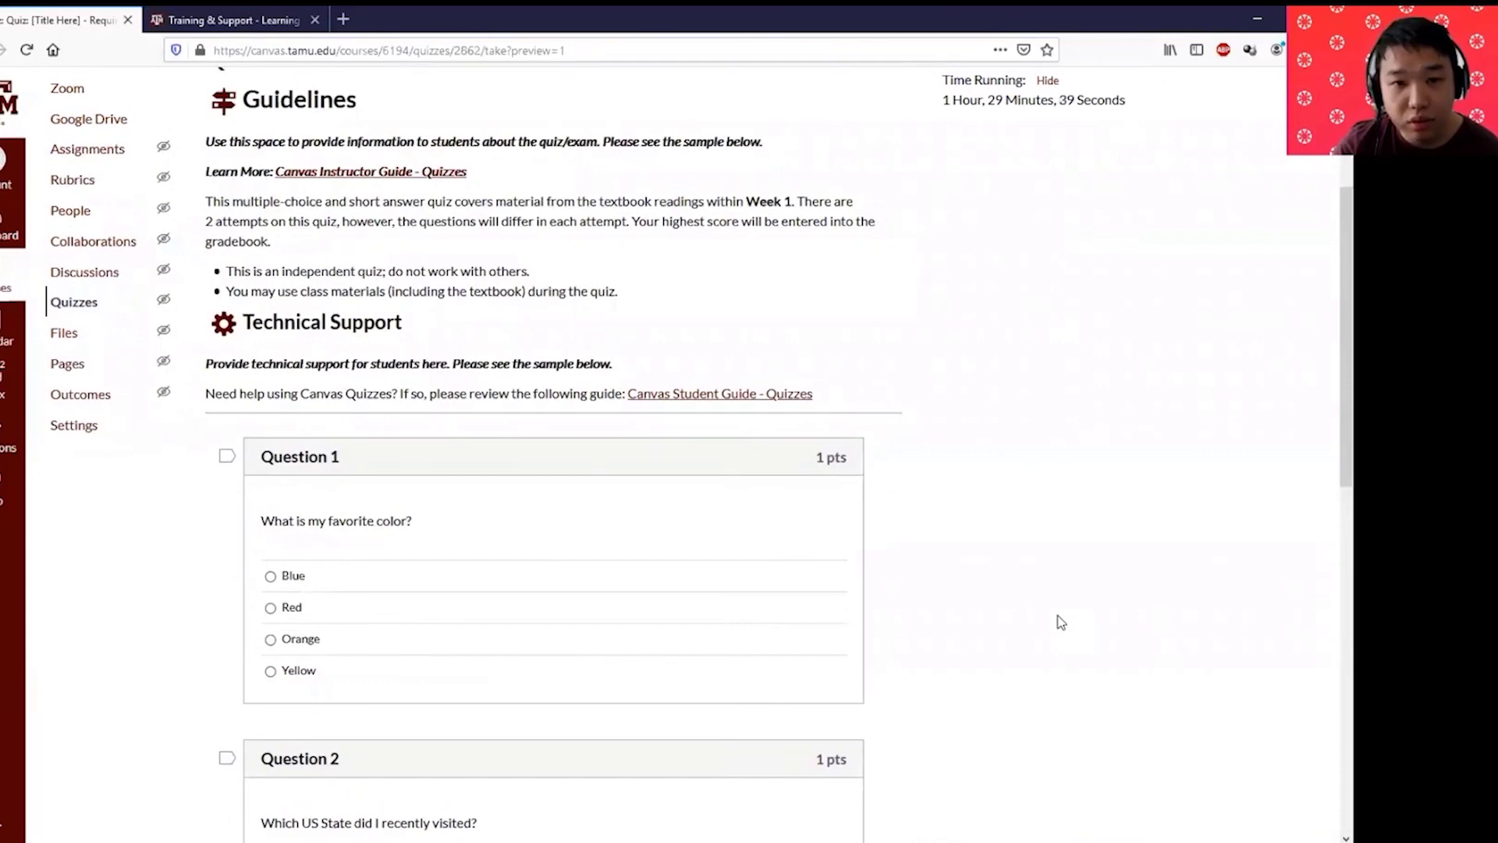
{"action": "scroll", "coordinate": [905, 588], "scroll_direction": "up", "scroll_amount": 3}
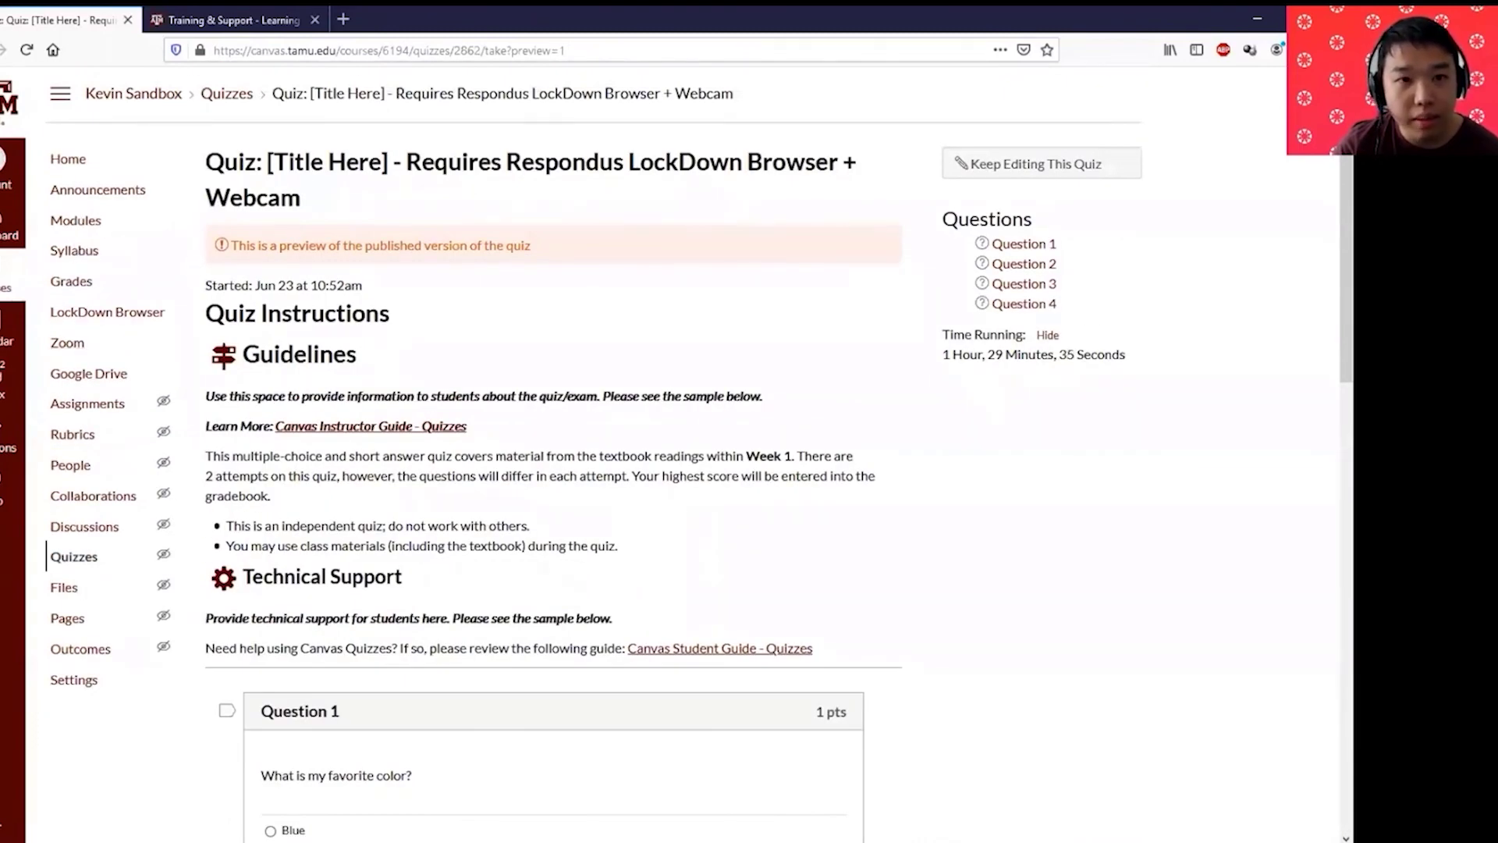
Step: Go back with Alt+Left to the summary page showing Graded Quiz, 4 points, 90 minutes
{"action": "key", "text": "alt+Left"}
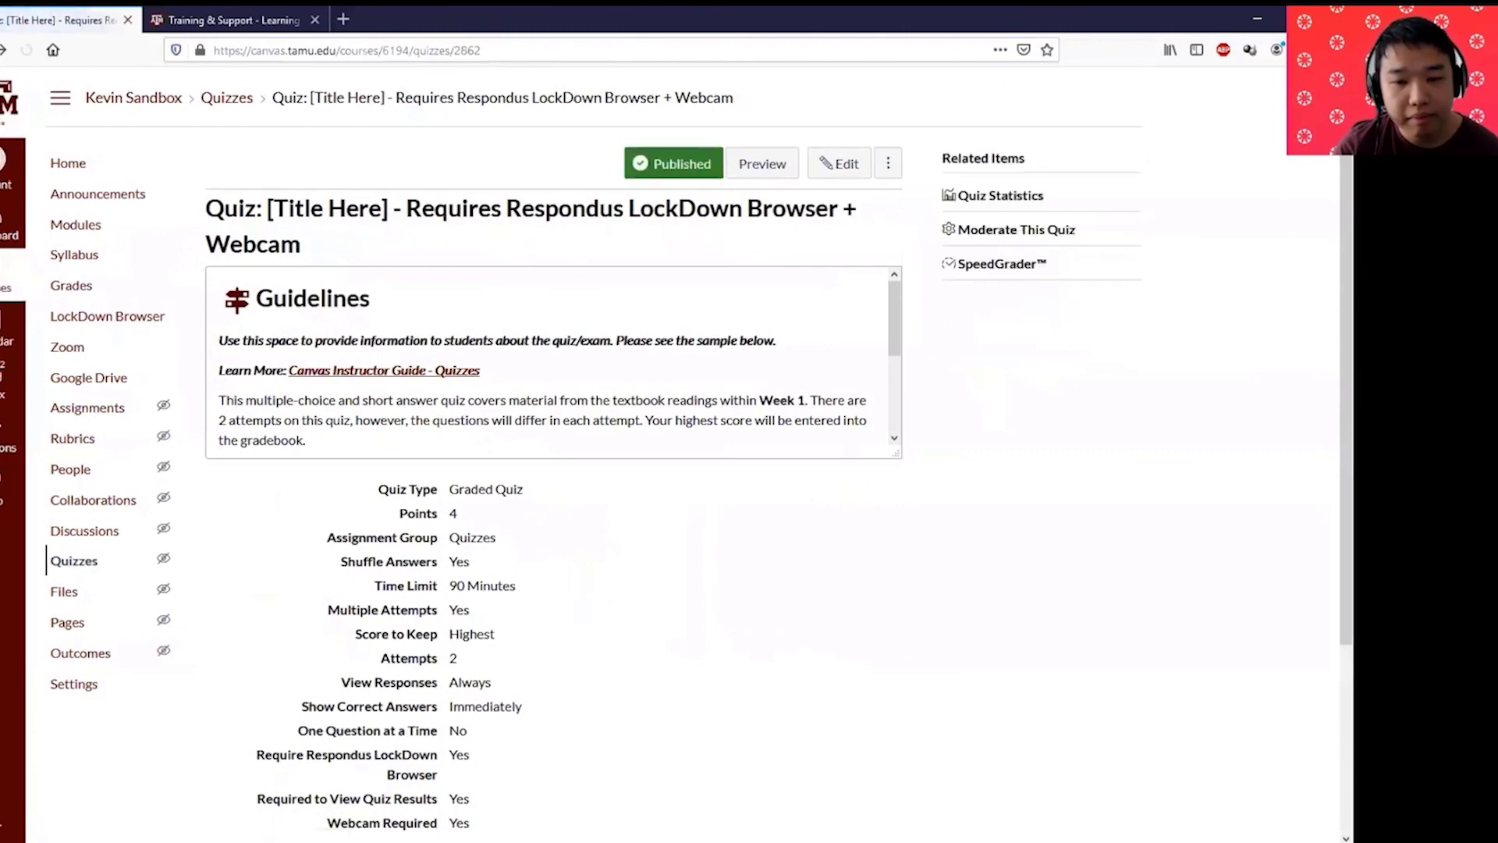